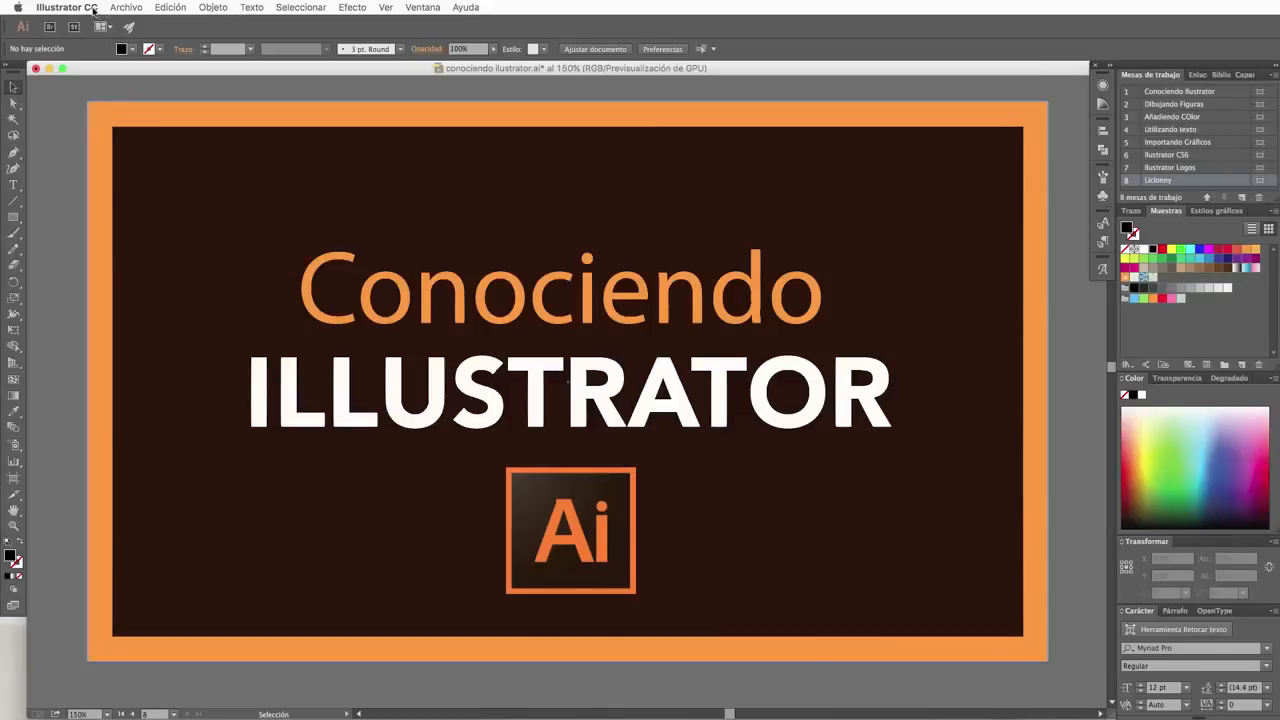
Step: Examine the available editing, object, text, effect and window commands, including the font and colour-editing options
{"action": "left_click", "coordinate": [128, 7]}
{"action": "mouse_move", "coordinate": [169, 8]}
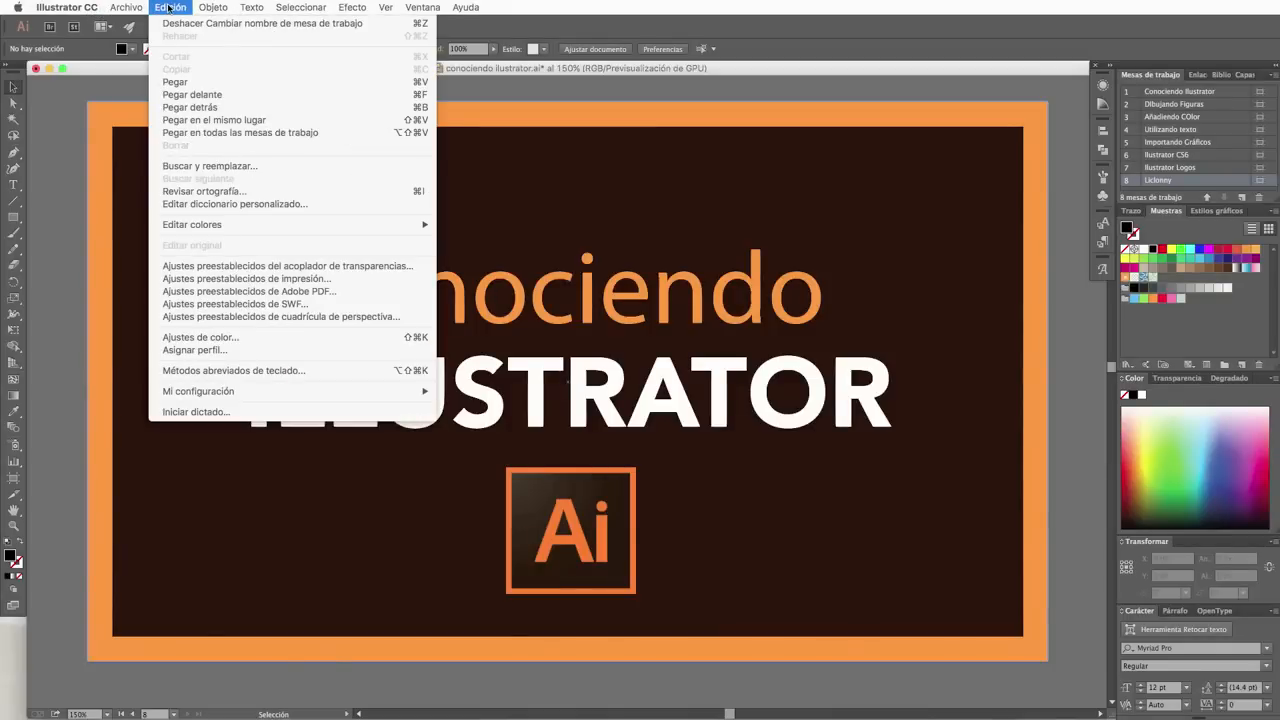
{"action": "mouse_move", "coordinate": [240, 11]}
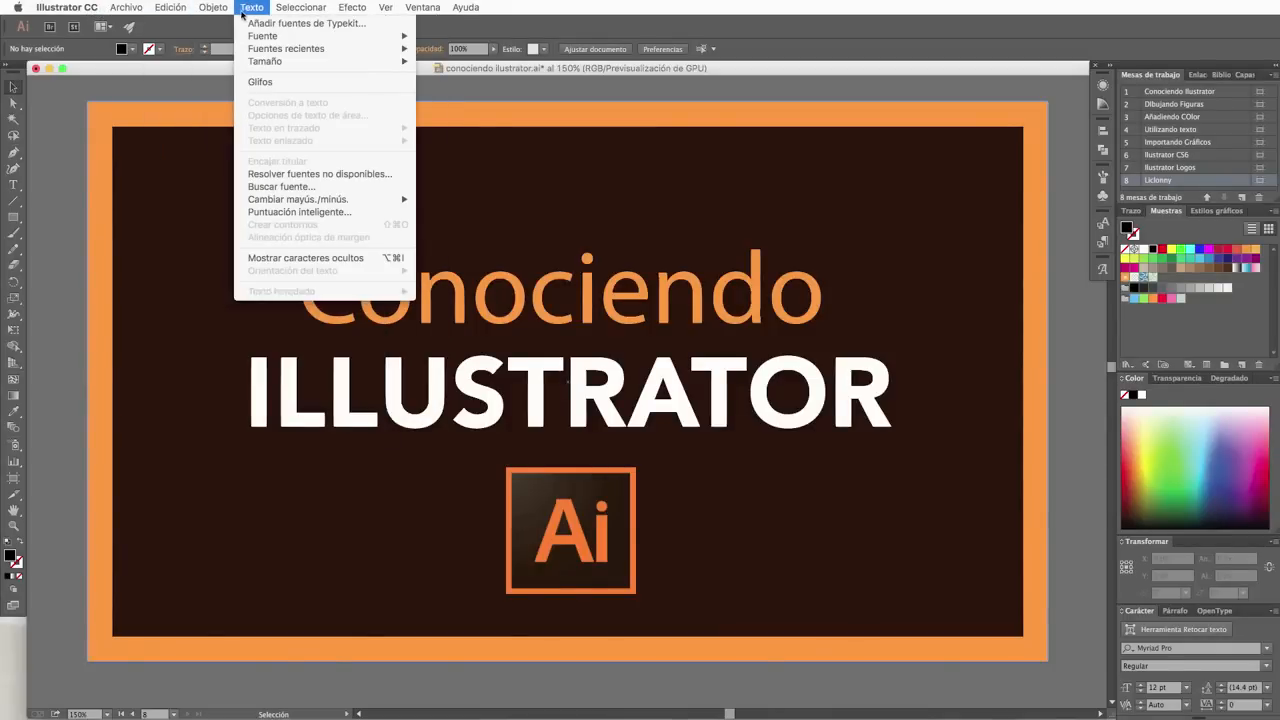
{"action": "mouse_move", "coordinate": [339, 12]}
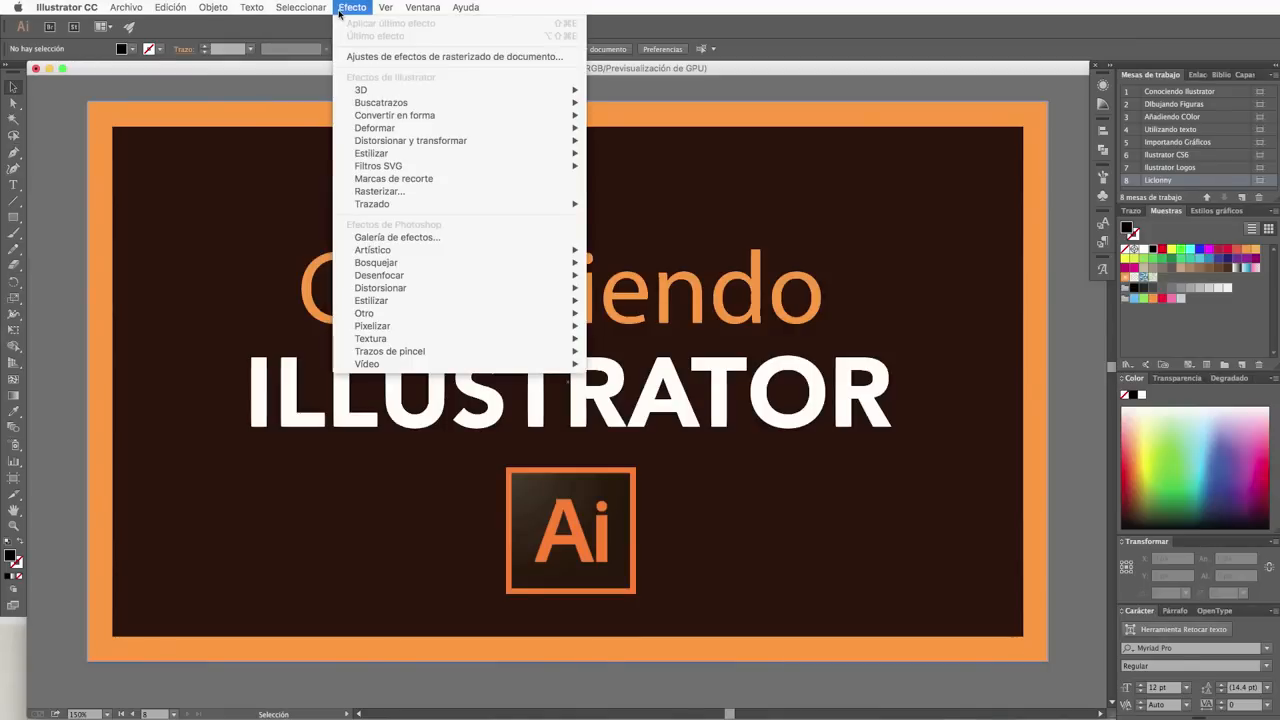
{"action": "mouse_move", "coordinate": [416, 10]}
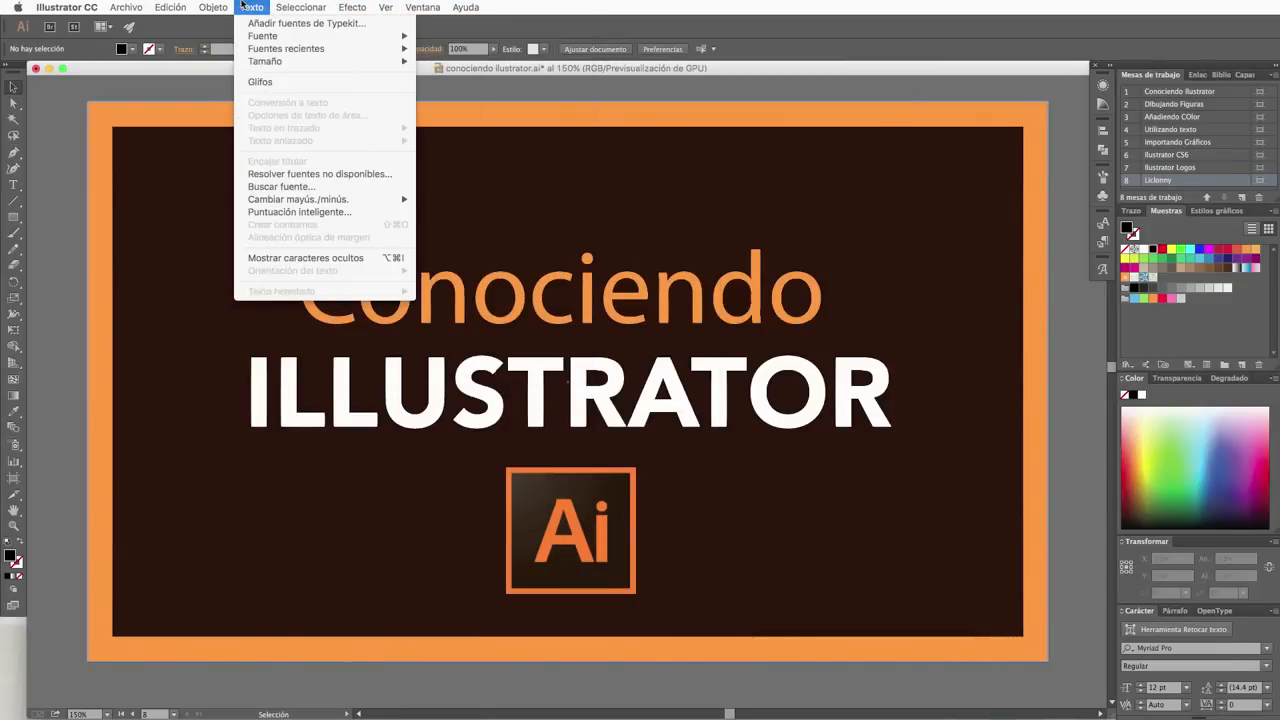
{"action": "mouse_move", "coordinate": [272, 62]}
{"action": "mouse_move", "coordinate": [280, 37]}
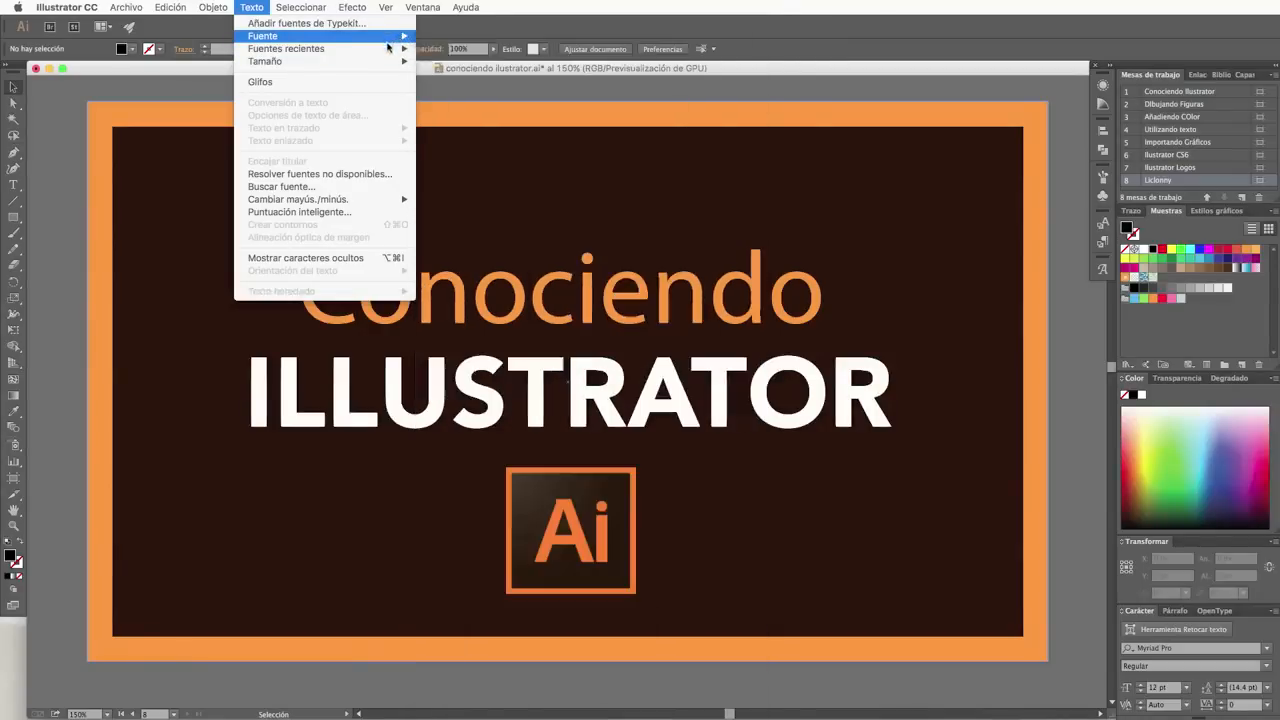
{"action": "mouse_move", "coordinate": [389, 49]}
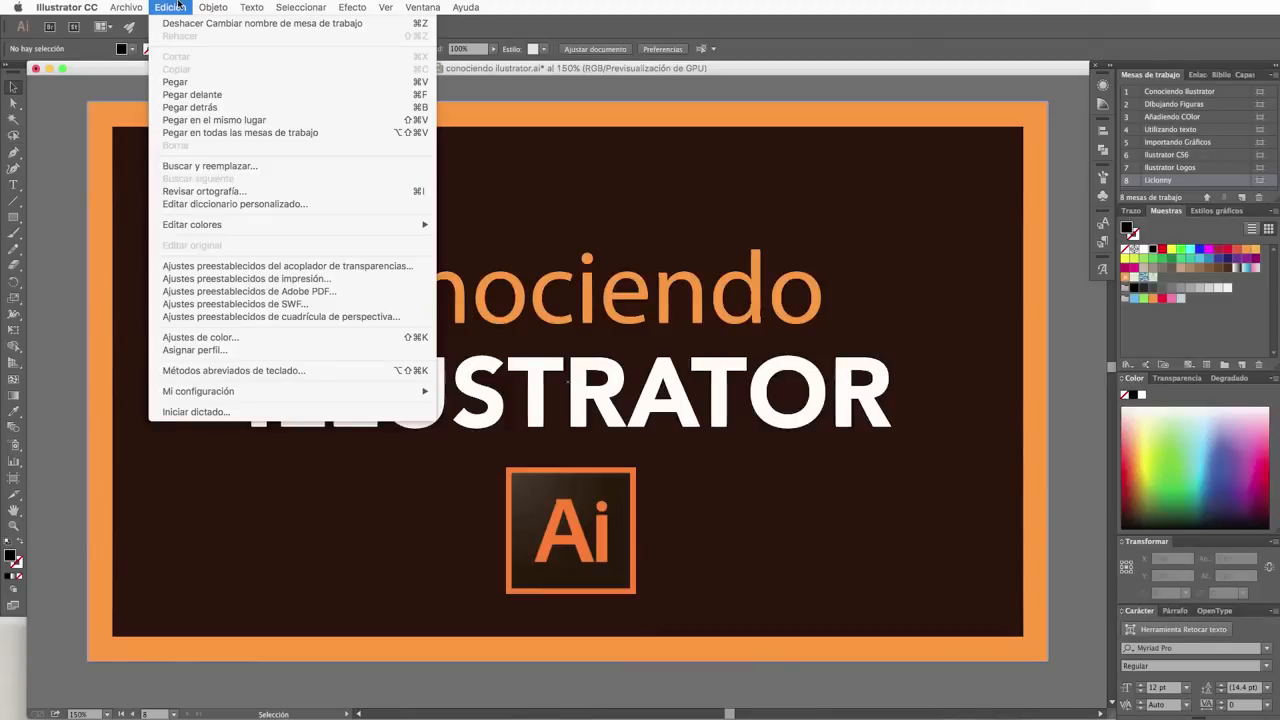
{"action": "left_click", "coordinate": [176, 7]}
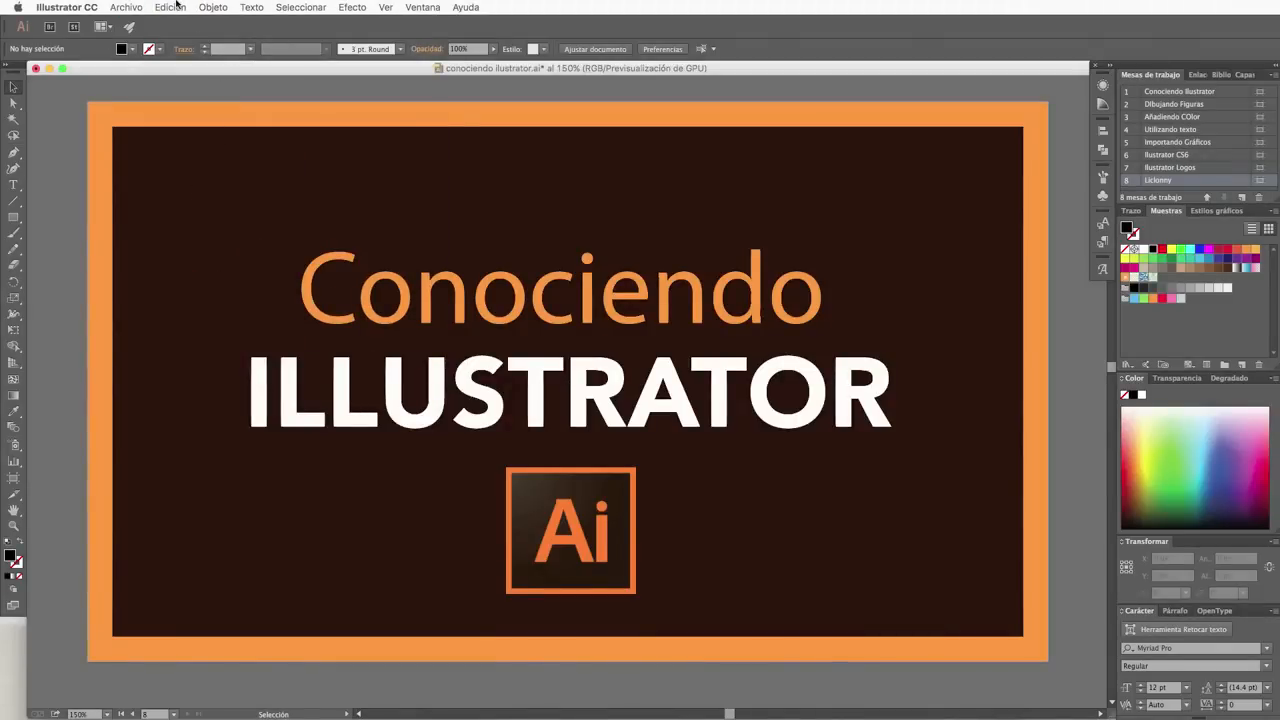
{"action": "left_click", "coordinate": [213, 7]}
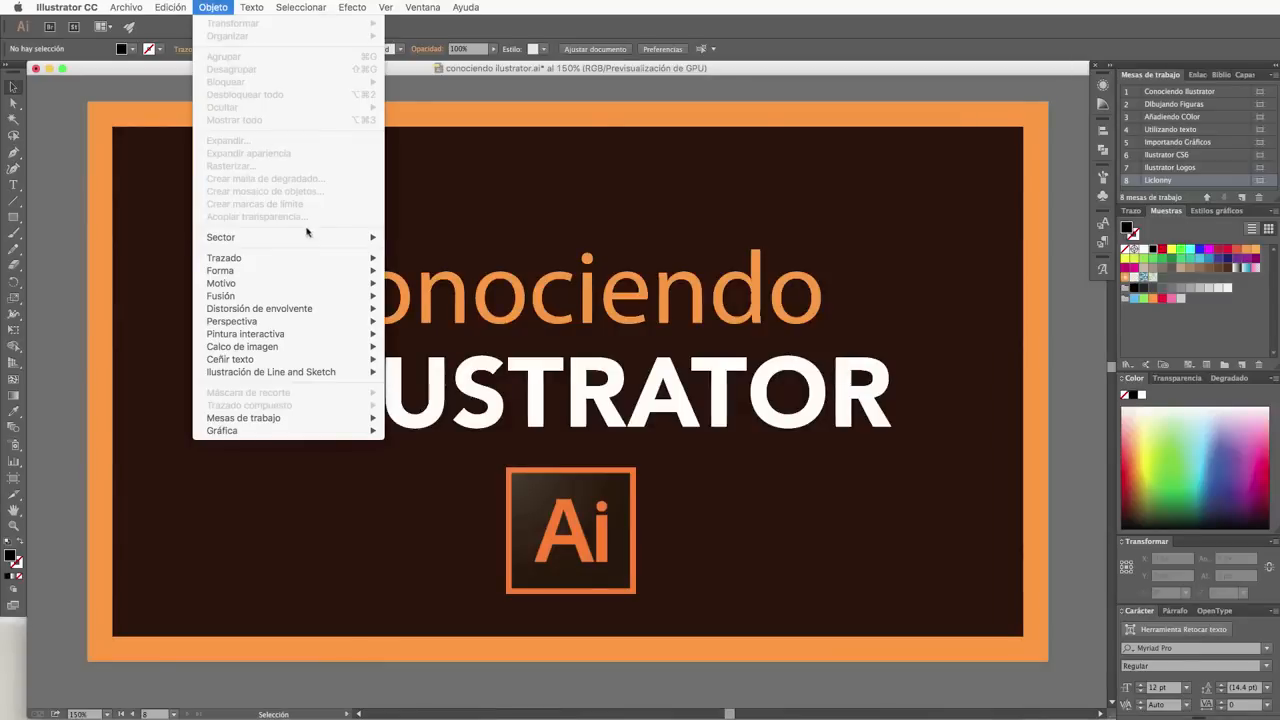
{"action": "mouse_move", "coordinate": [307, 243]}
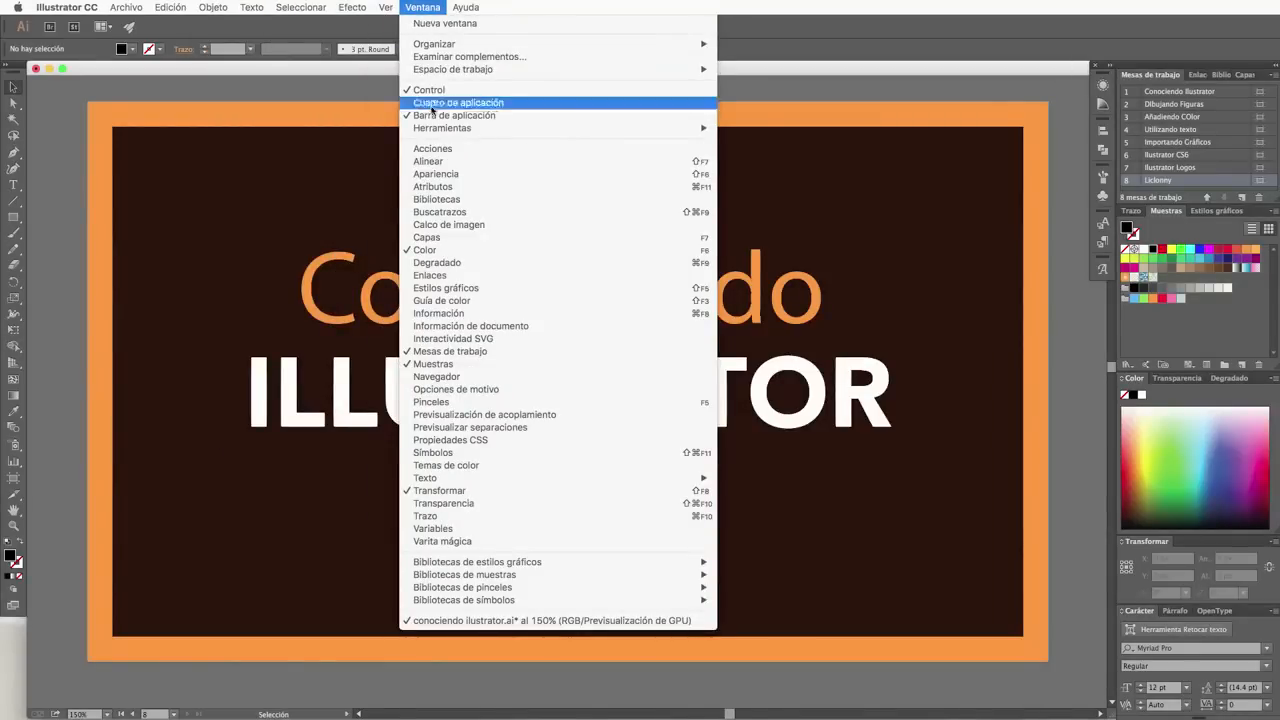
{"action": "mouse_move", "coordinate": [501, 132]}
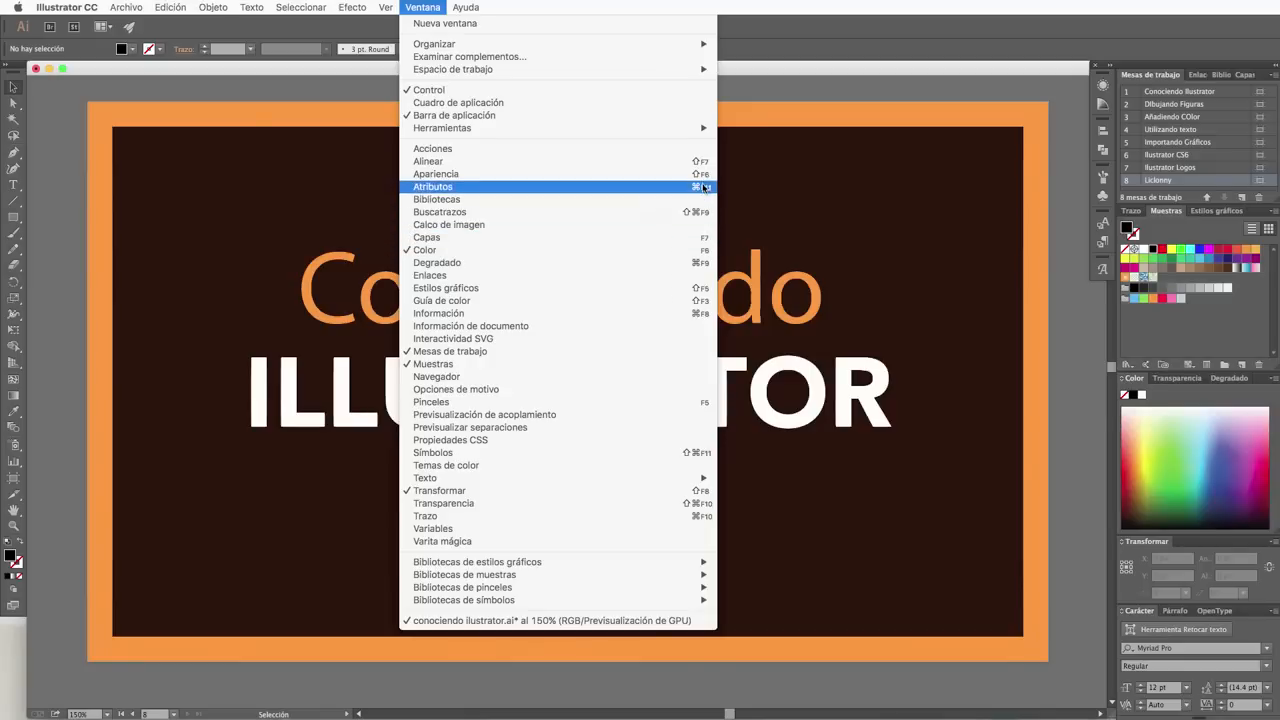
{"action": "mouse_move", "coordinate": [170, 7]}
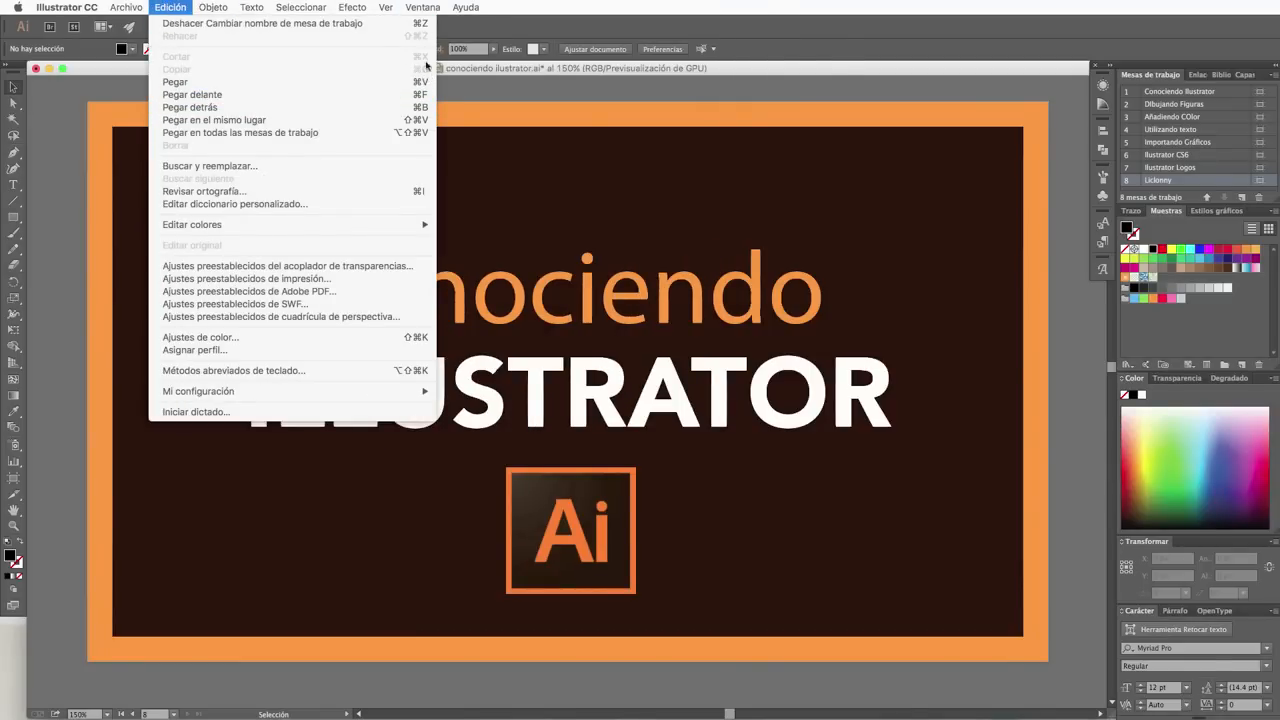
{"action": "mouse_move", "coordinate": [407, 227]}
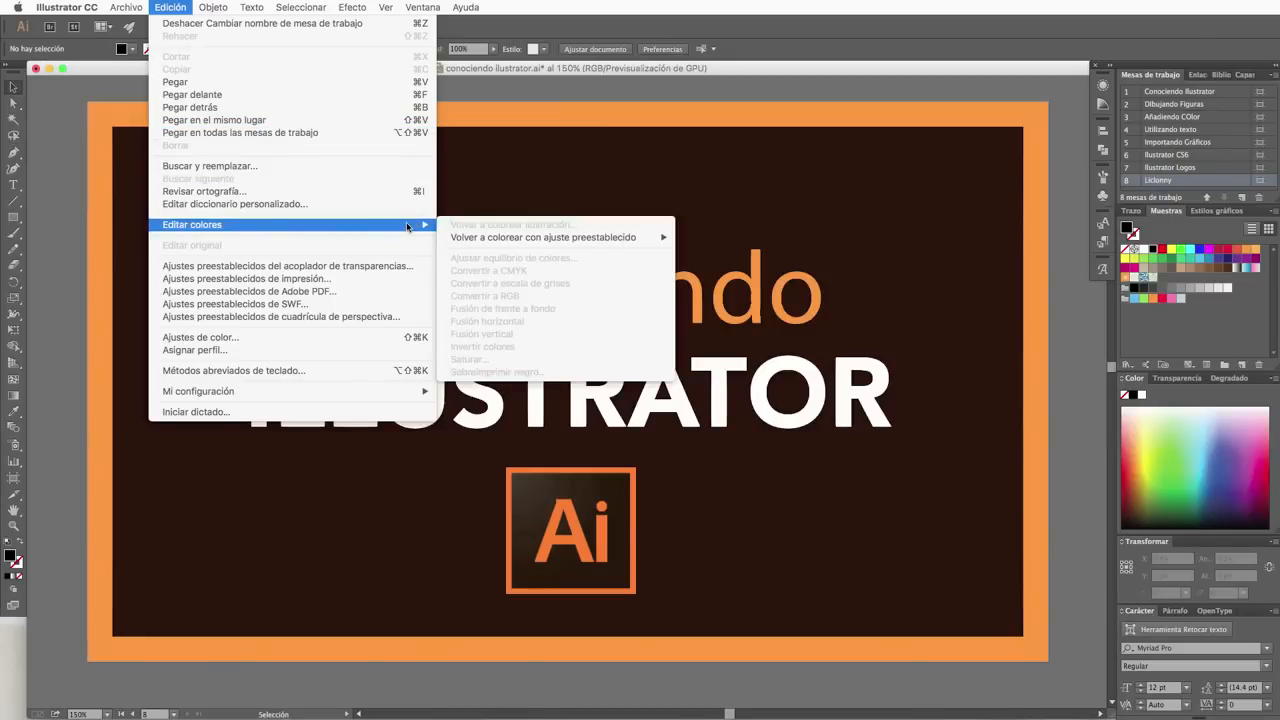
{"action": "left_click", "coordinate": [22, 50]}
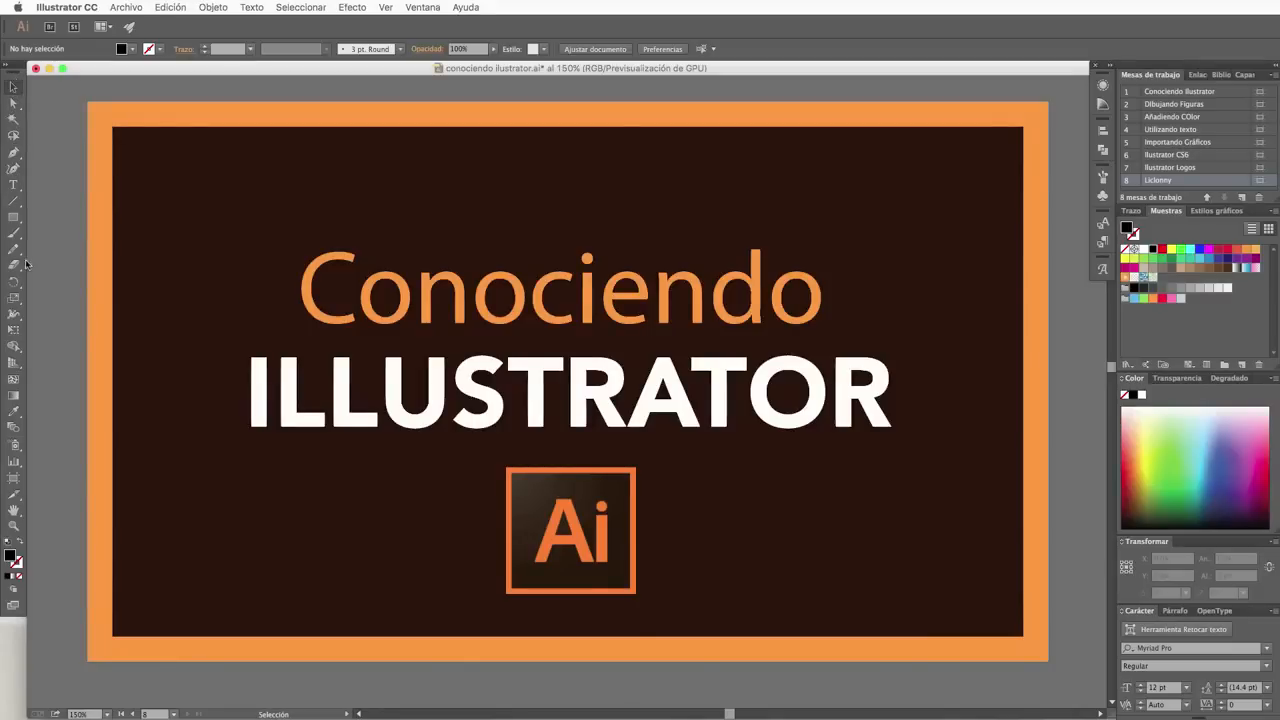
Step: Look at the Type tool and its text options, and at the fill and stroke colour controls
{"action": "left_click", "coordinate": [14, 186]}
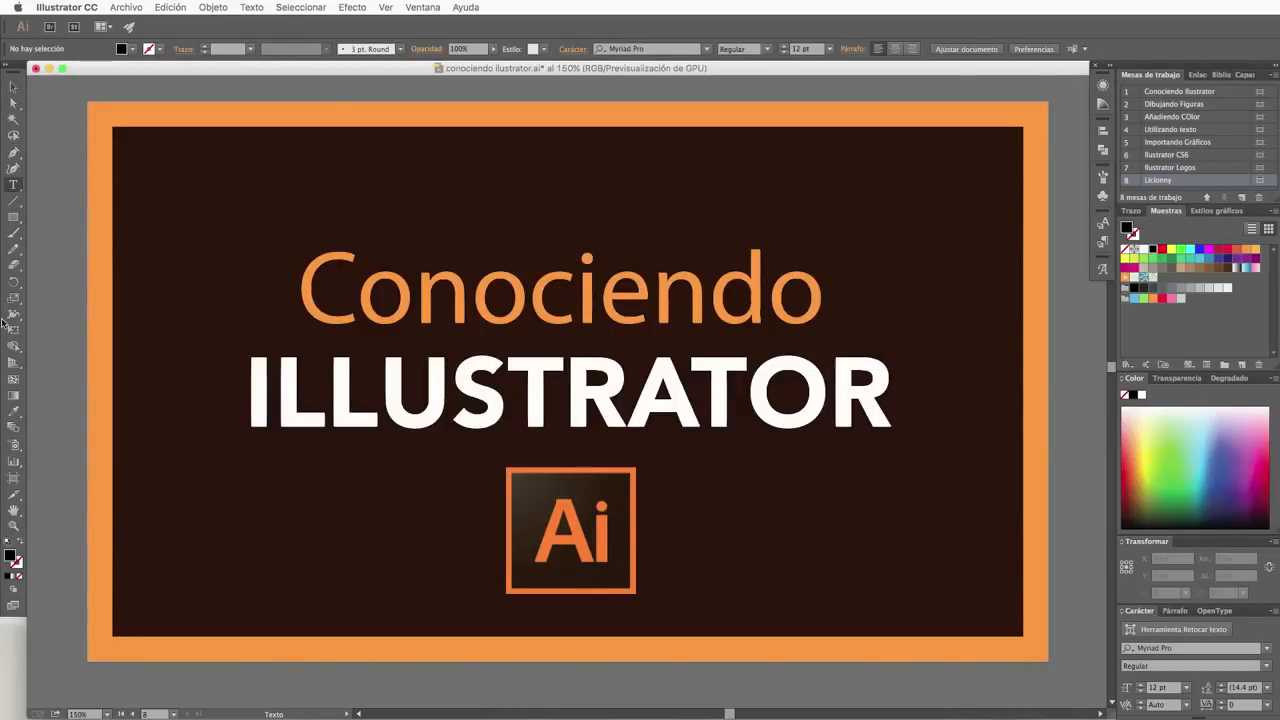
{"action": "left_click", "coordinate": [14, 412]}
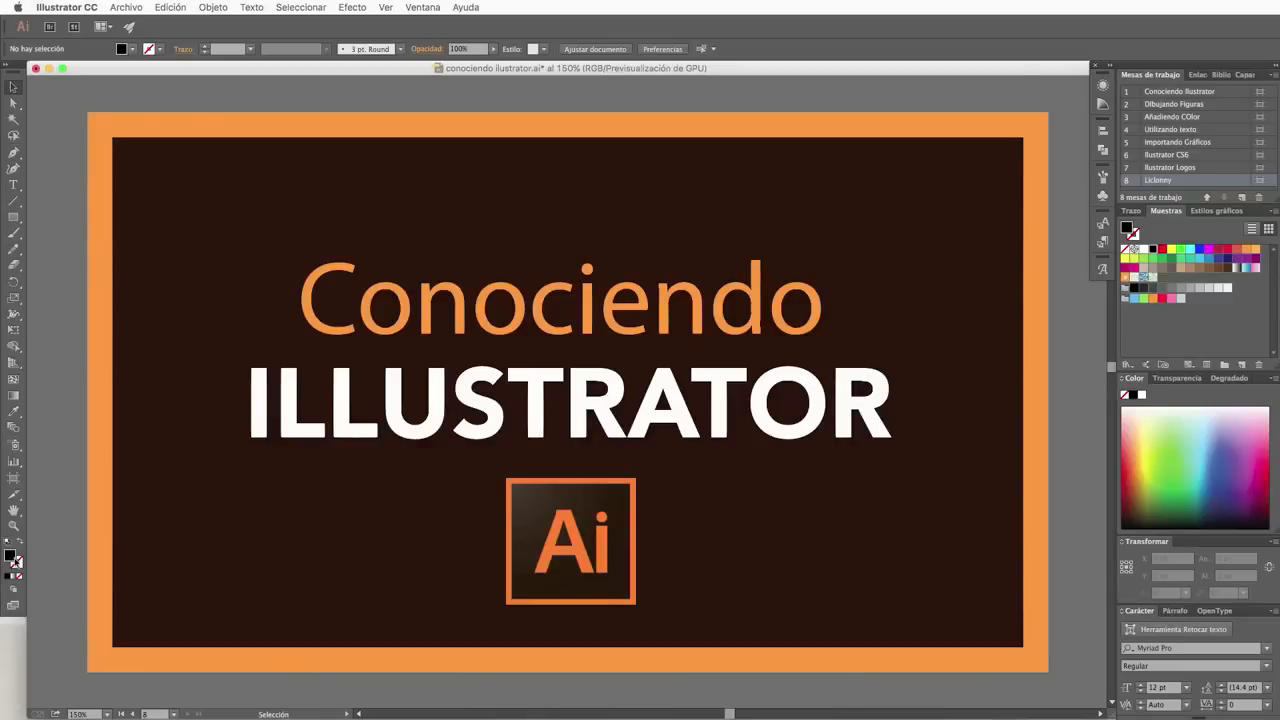
{"action": "left_click", "coordinate": [16, 562]}
{"action": "left_click", "coordinate": [12, 558]}
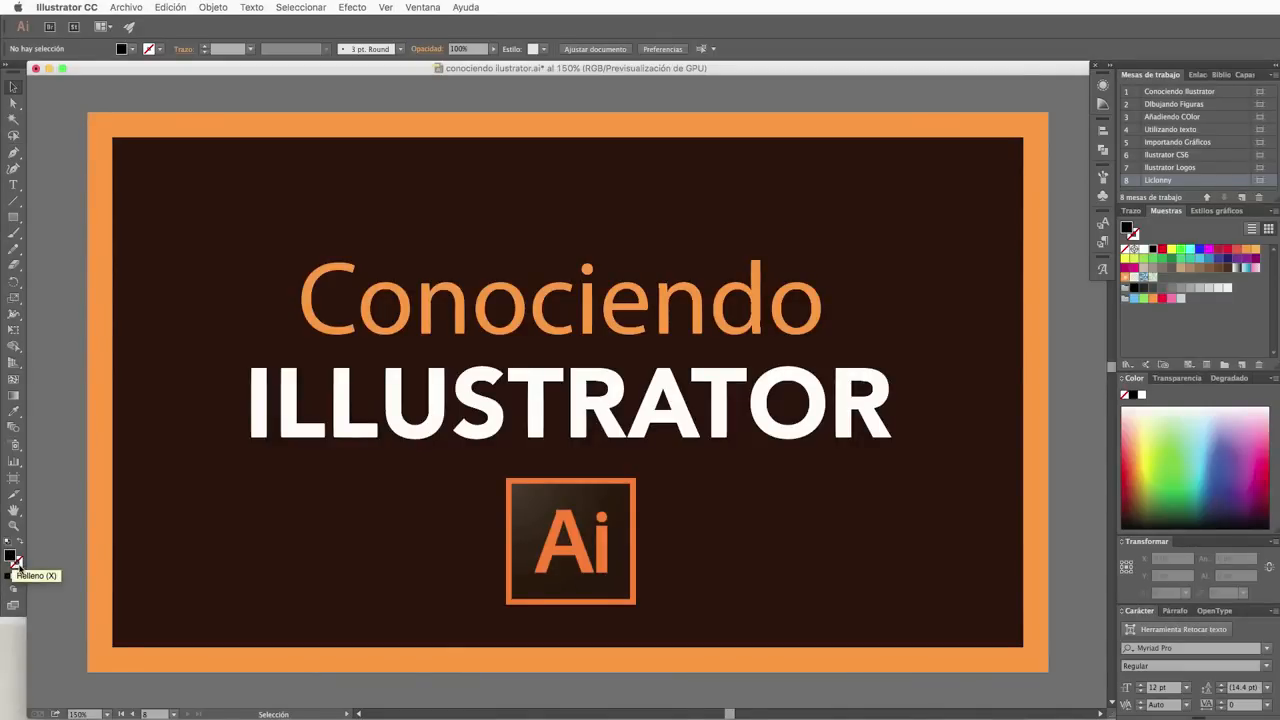
{"action": "left_click", "coordinate": [18, 567]}
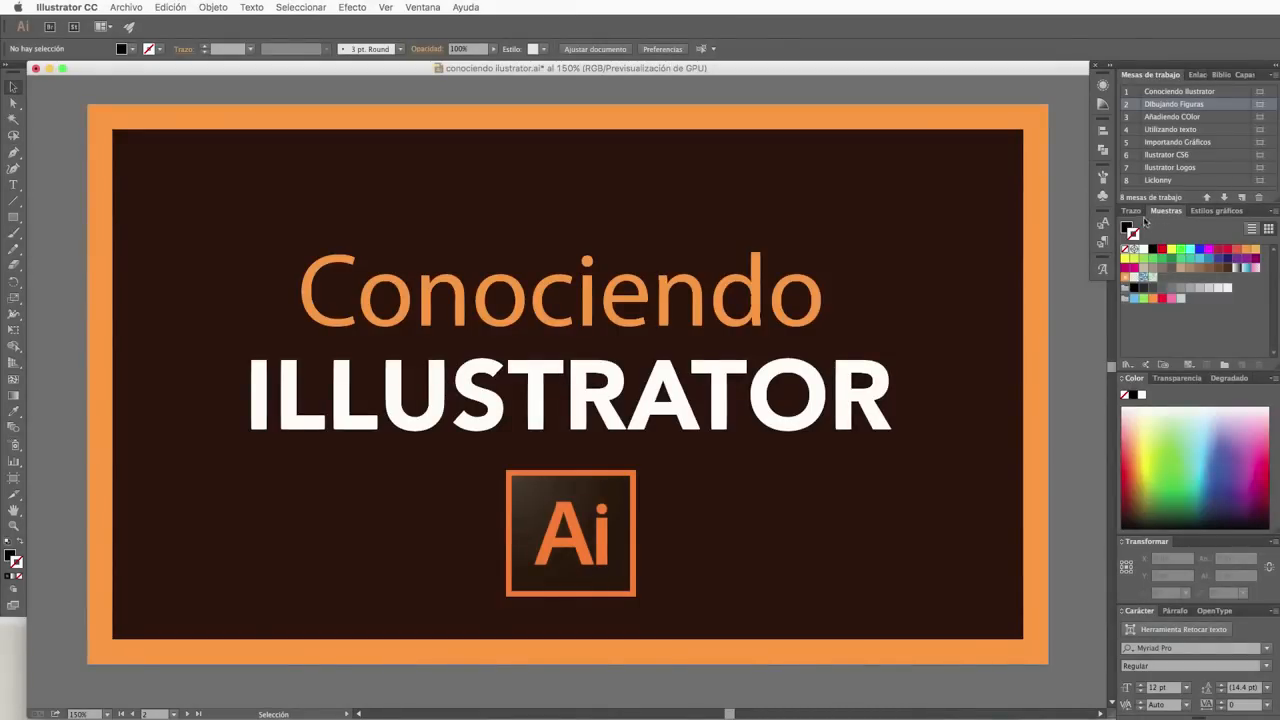
Step: View the Stroke settings and the Graphic Styles, returning to the colour swatches
{"action": "left_click", "coordinate": [1132, 212]}
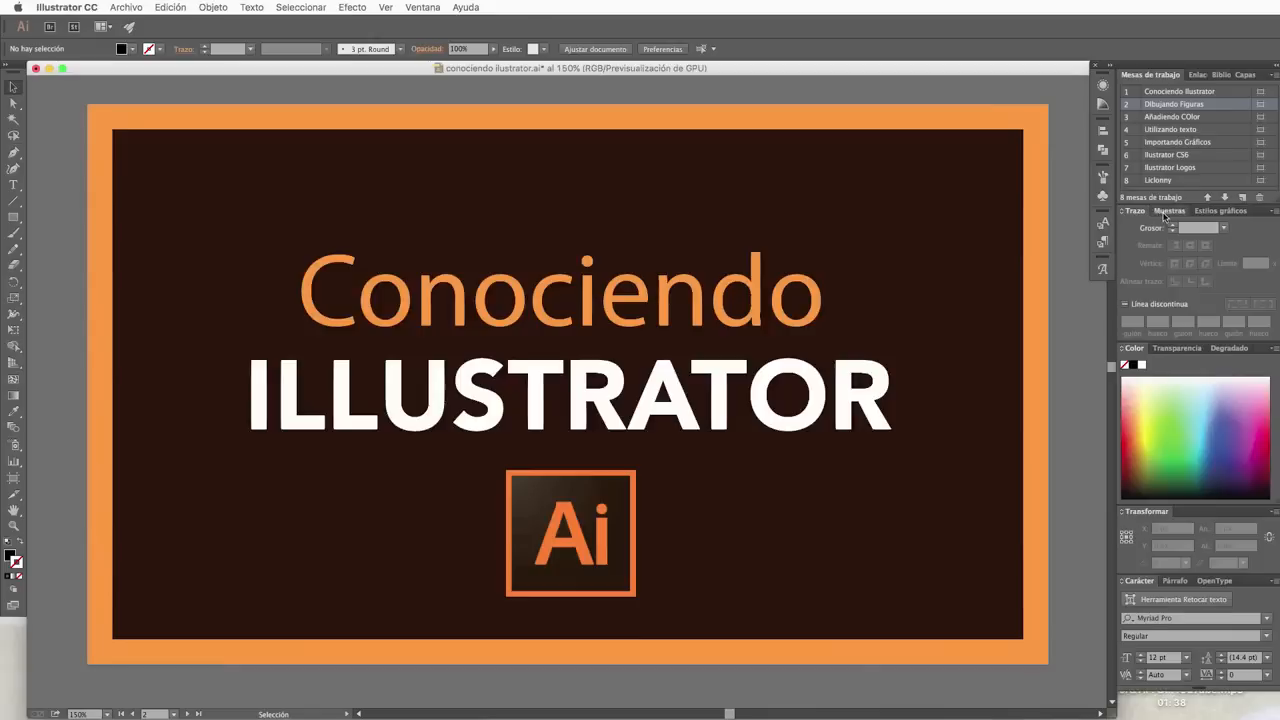
{"action": "left_click", "coordinate": [1165, 212]}
{"action": "left_click", "coordinate": [1215, 211]}
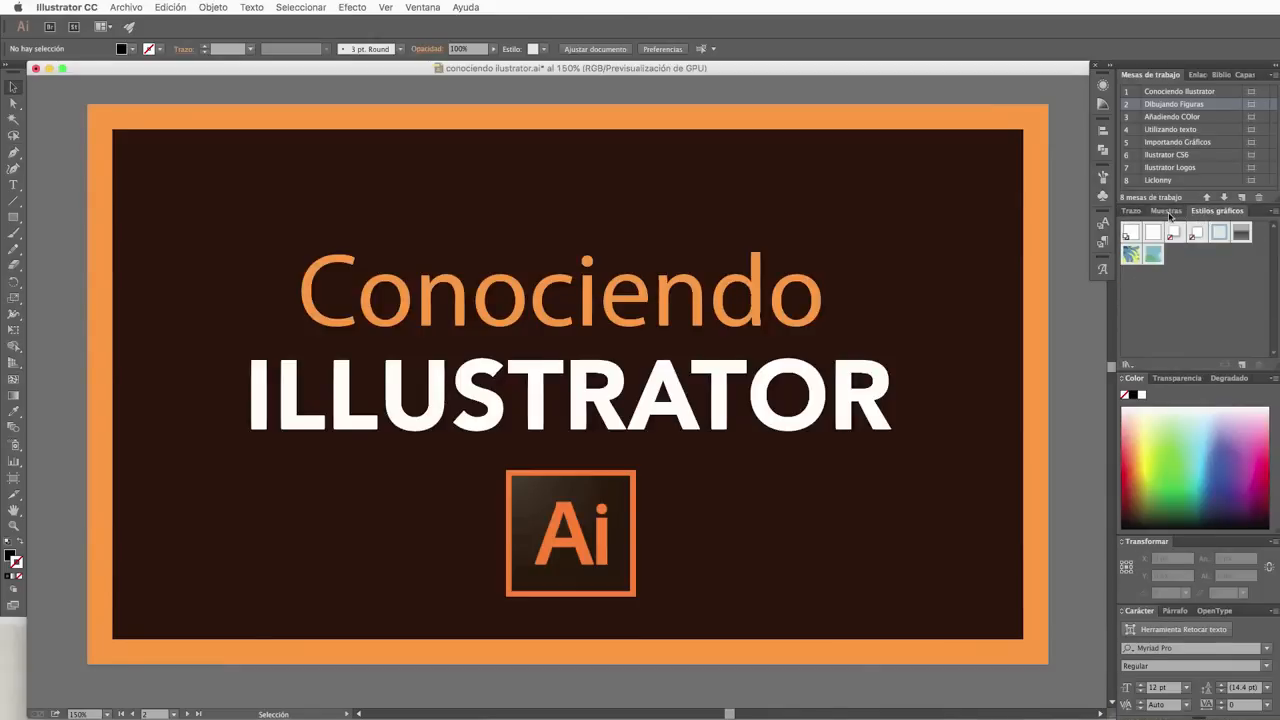
{"action": "left_click", "coordinate": [1168, 213]}
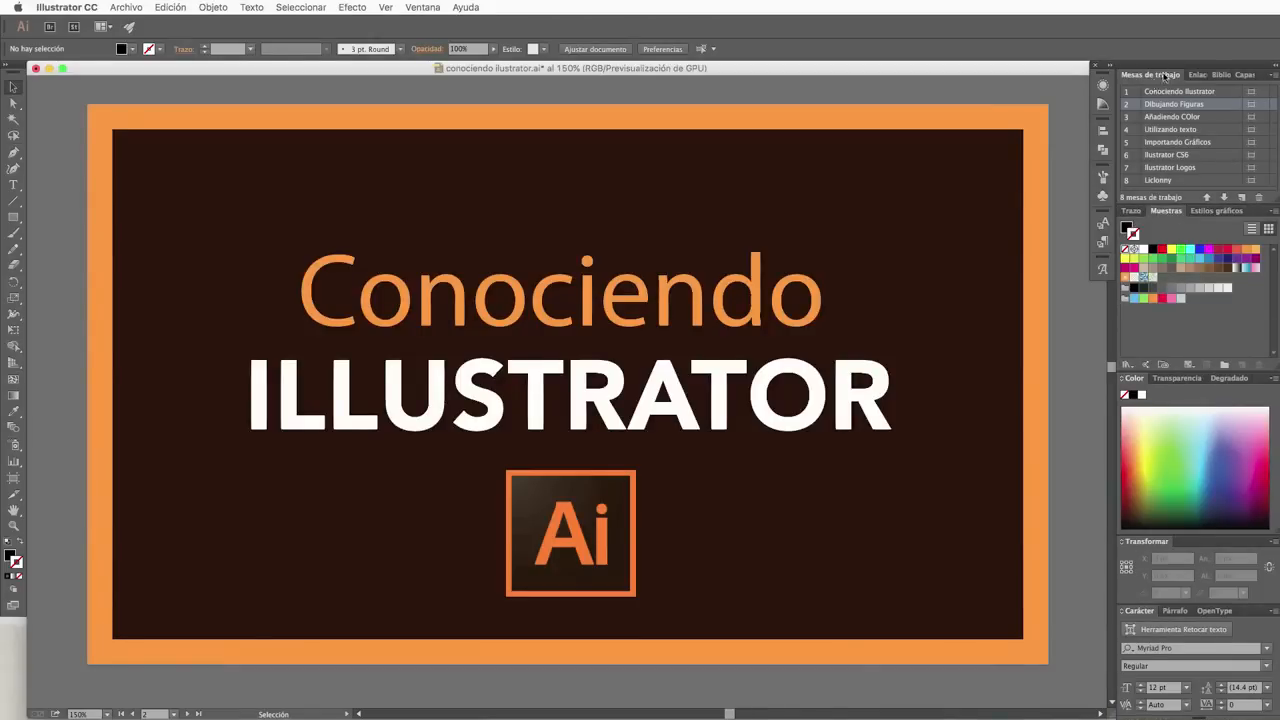
Step: View the document's links, libraries and layers, returning to the list of artboards
{"action": "left_click", "coordinate": [1197, 75]}
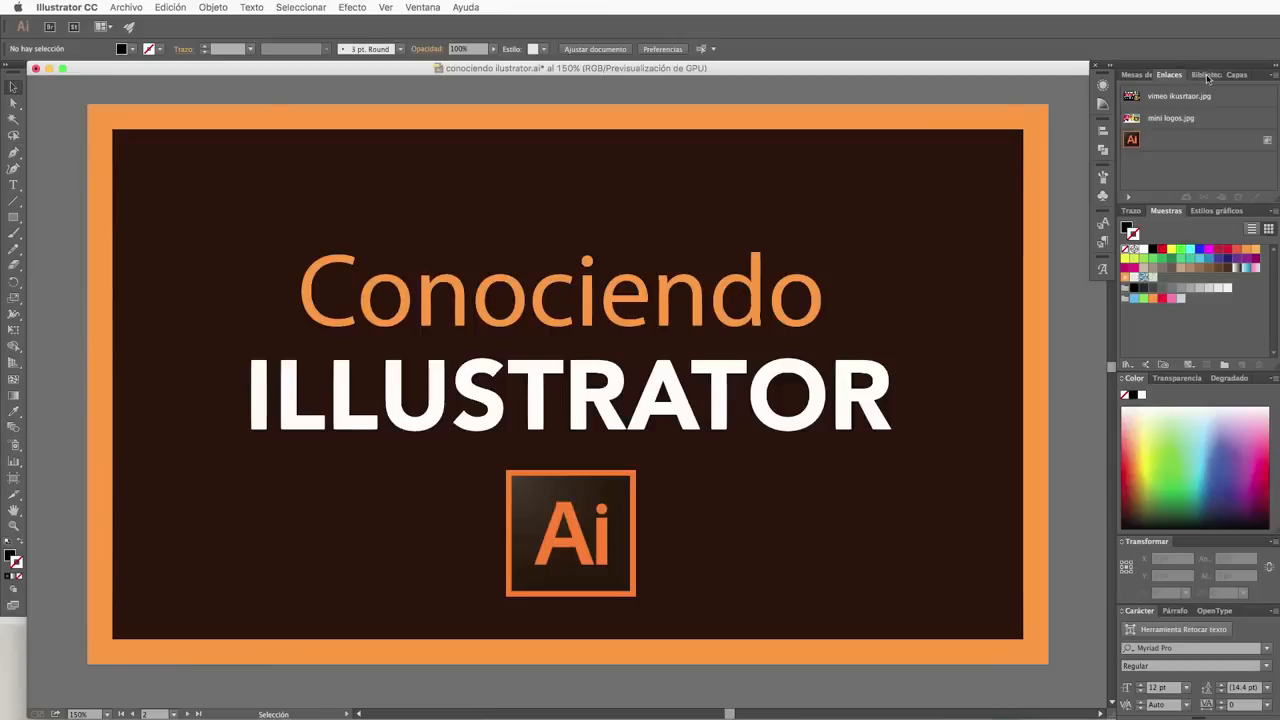
{"action": "left_click", "coordinate": [1207, 76]}
{"action": "left_click", "coordinate": [1238, 75]}
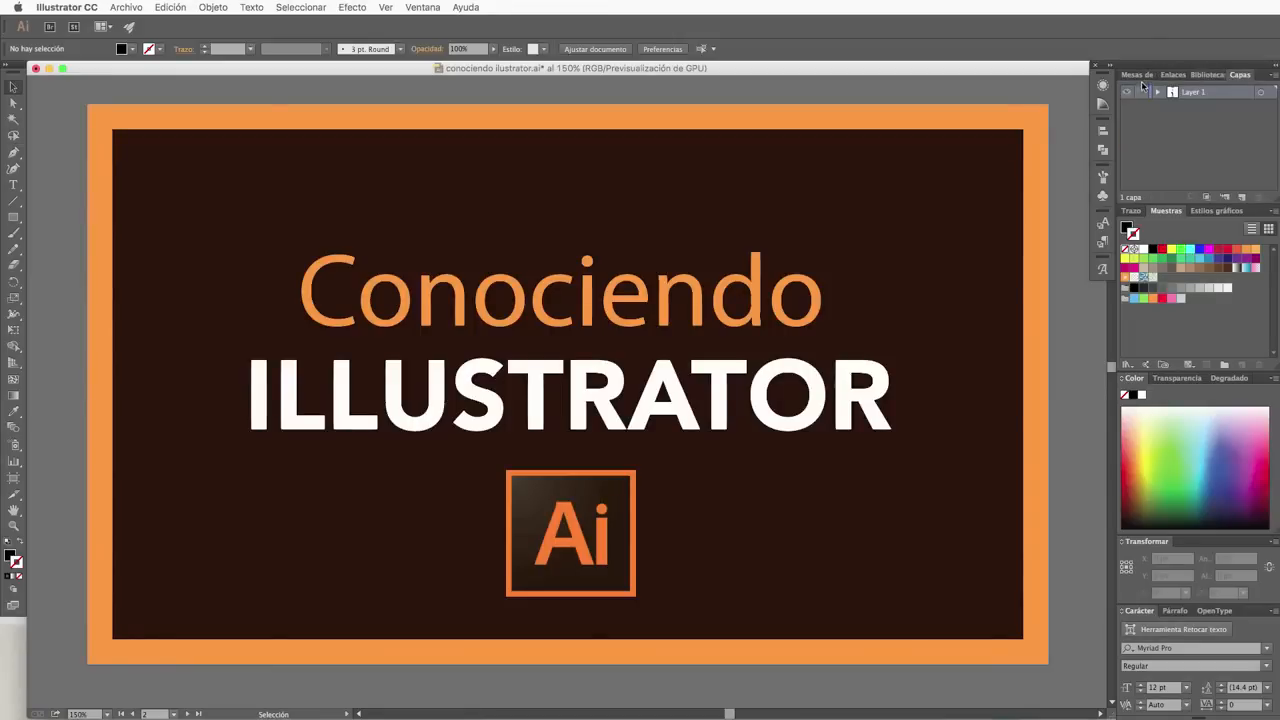
{"action": "left_click", "coordinate": [1138, 75]}
Step: View the Stroke, Swatches, Transparency and Gradient settings, returning to the colour spectrum
{"action": "left_click", "coordinate": [1146, 213]}
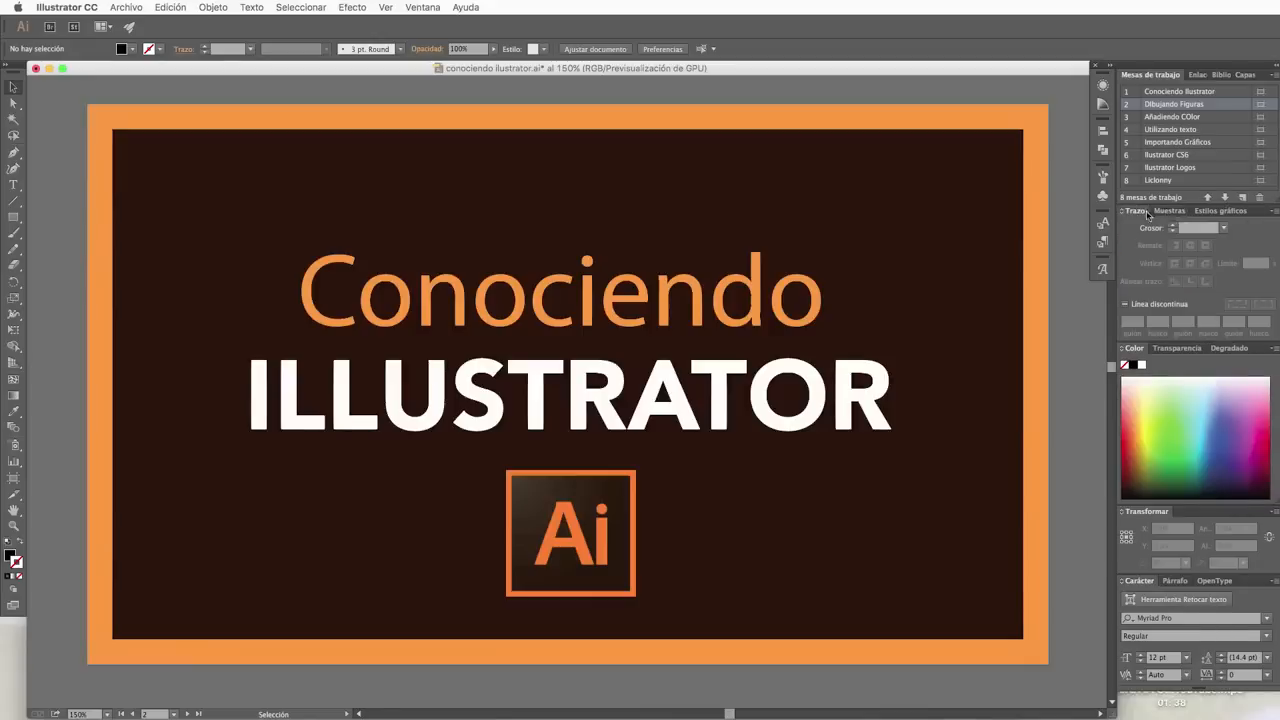
{"action": "left_click", "coordinate": [1167, 211]}
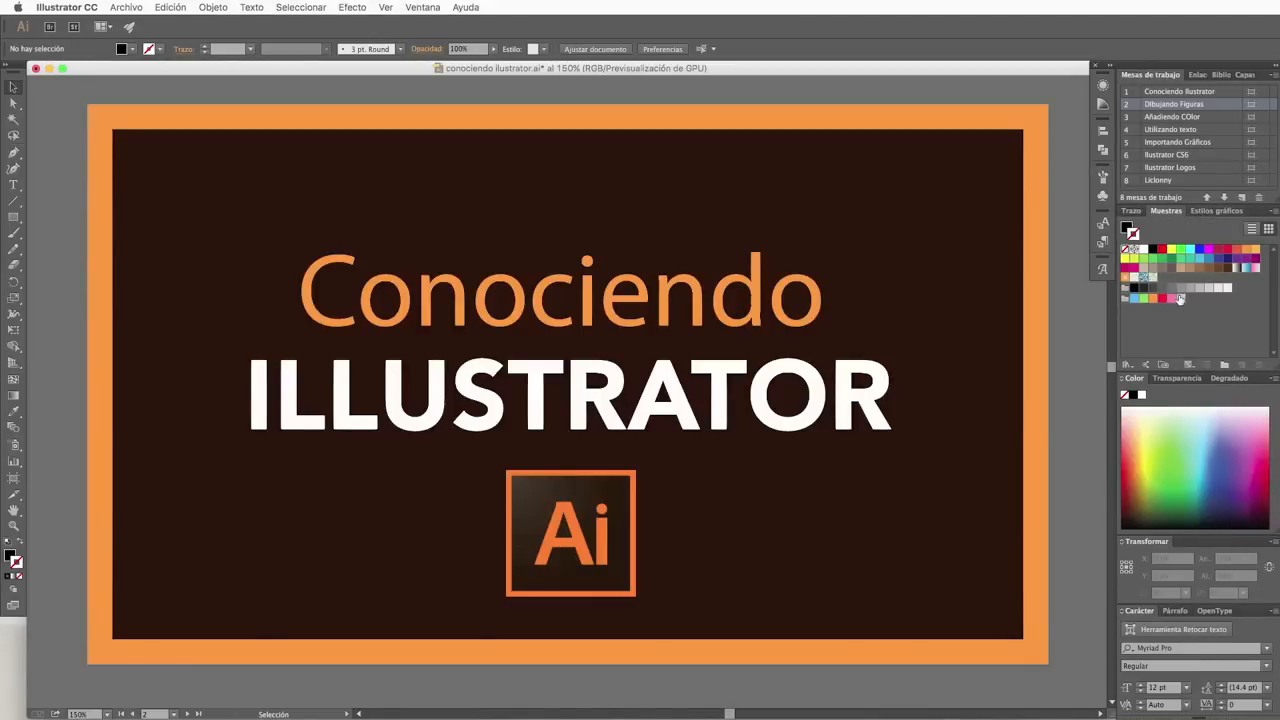
{"action": "left_click", "coordinate": [1180, 380]}
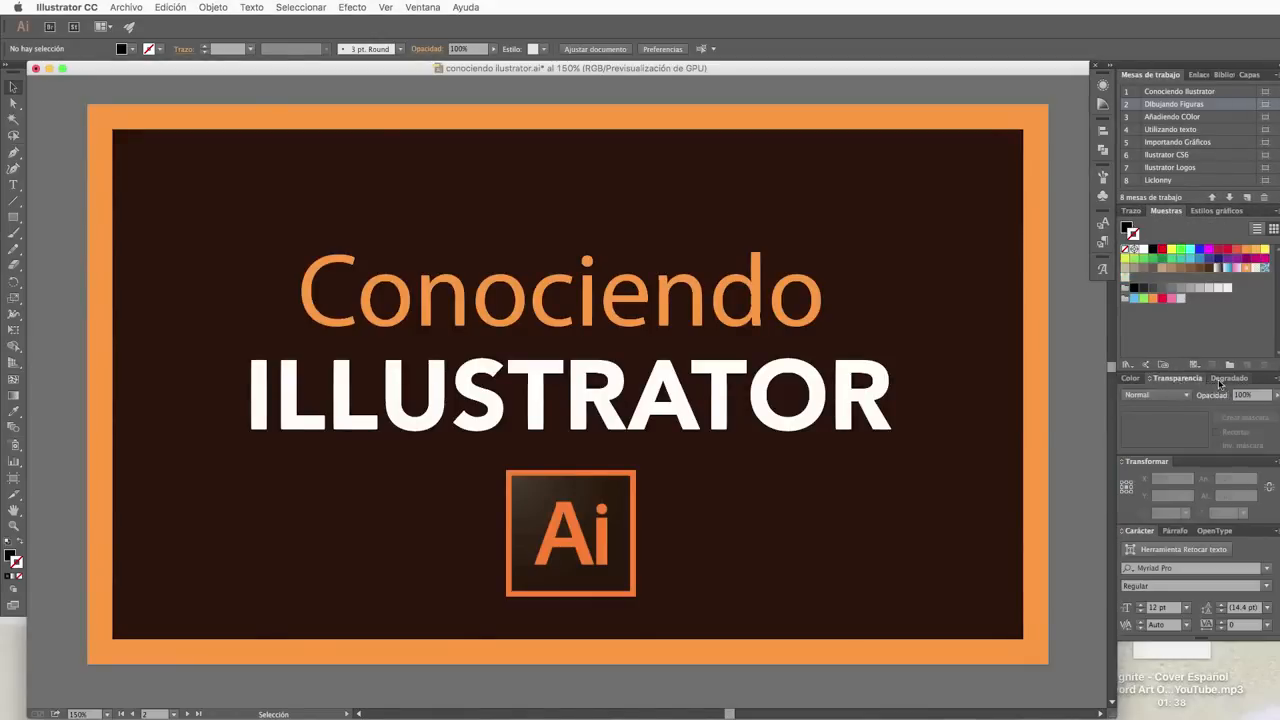
{"action": "left_click", "coordinate": [1220, 382]}
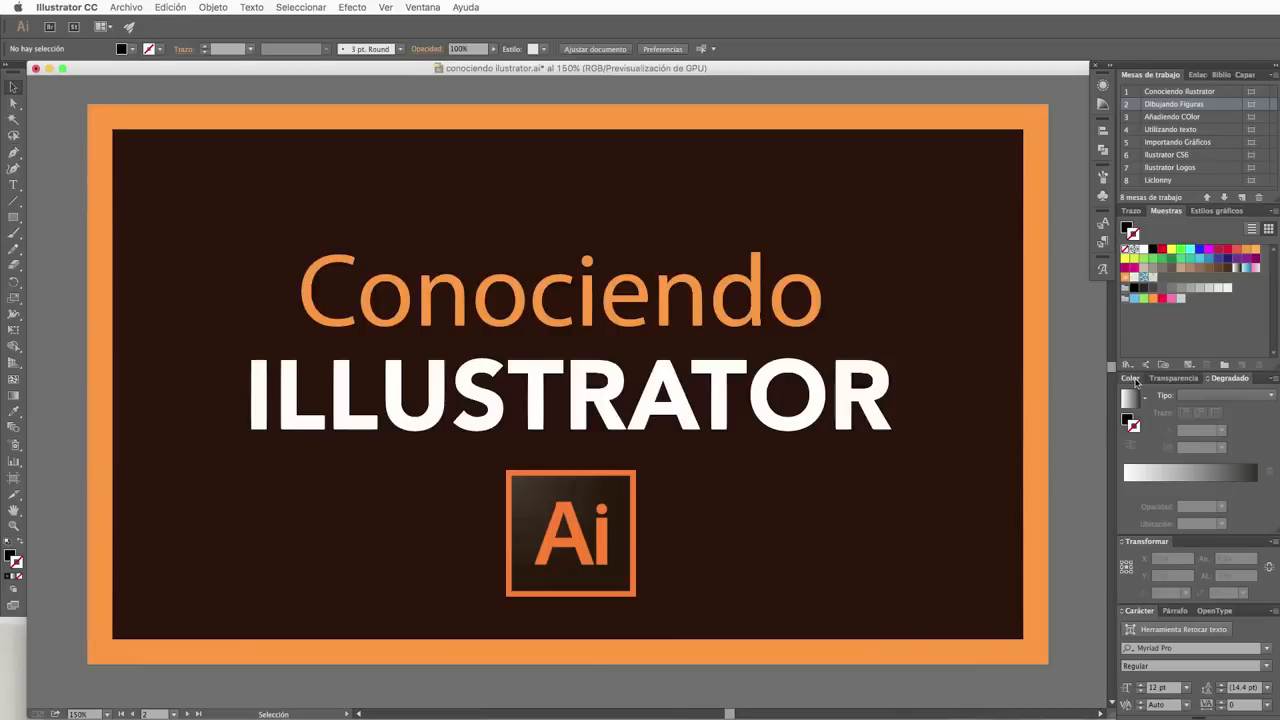
{"action": "left_click", "coordinate": [1134, 380]}
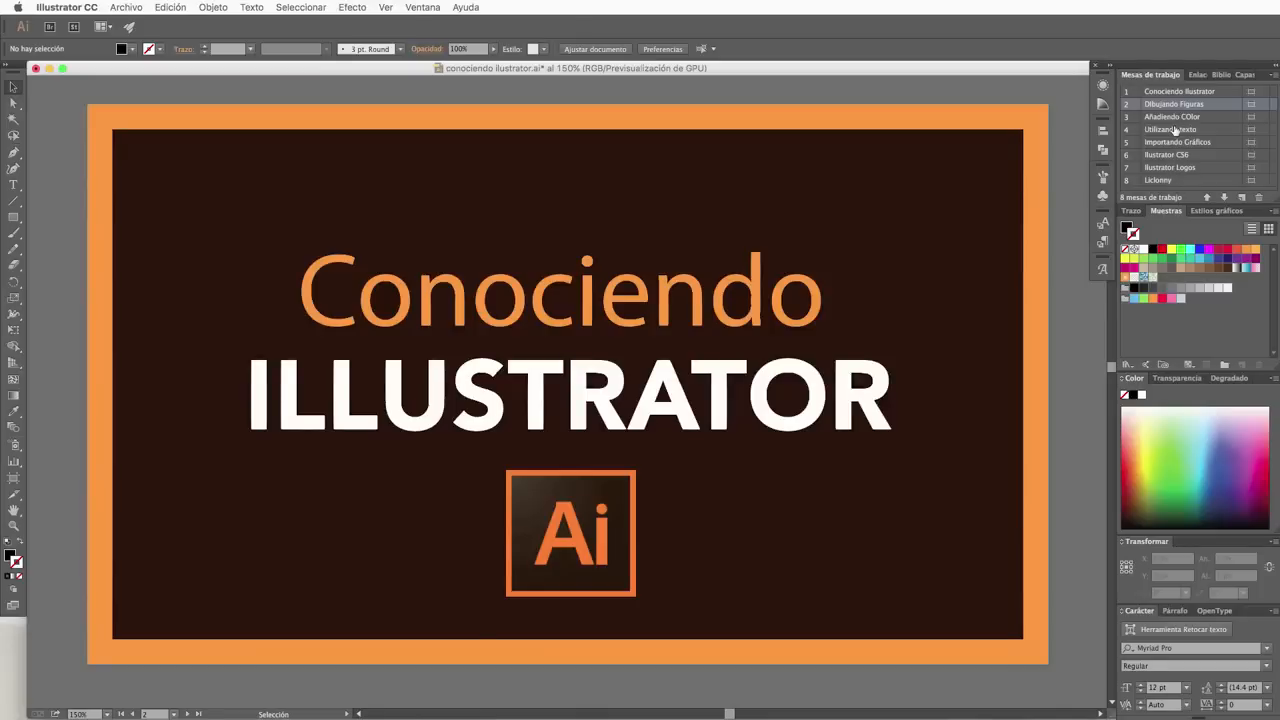
Step: Display the "Dibujando Figuras" artboard and make "Conociendo Ilustrator" the active artboard again
{"action": "left_click", "coordinate": [1162, 92]}
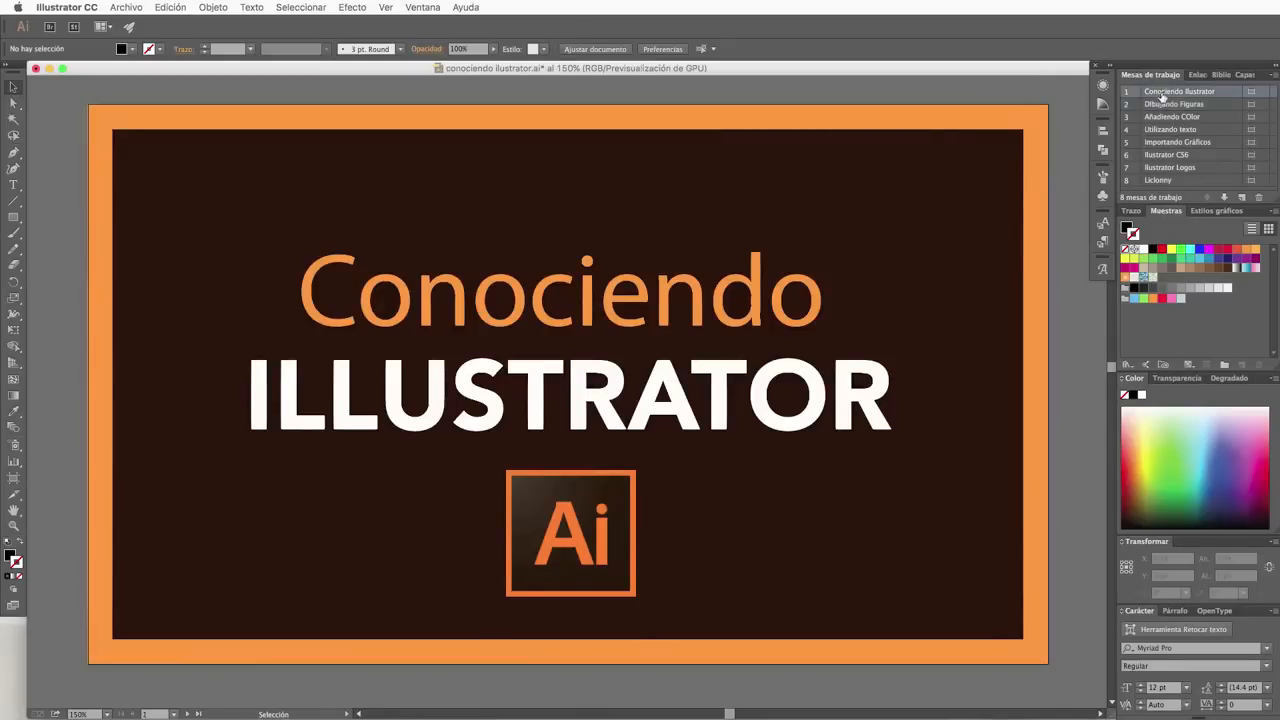
{"action": "double_click", "coordinate": [1165, 104]}
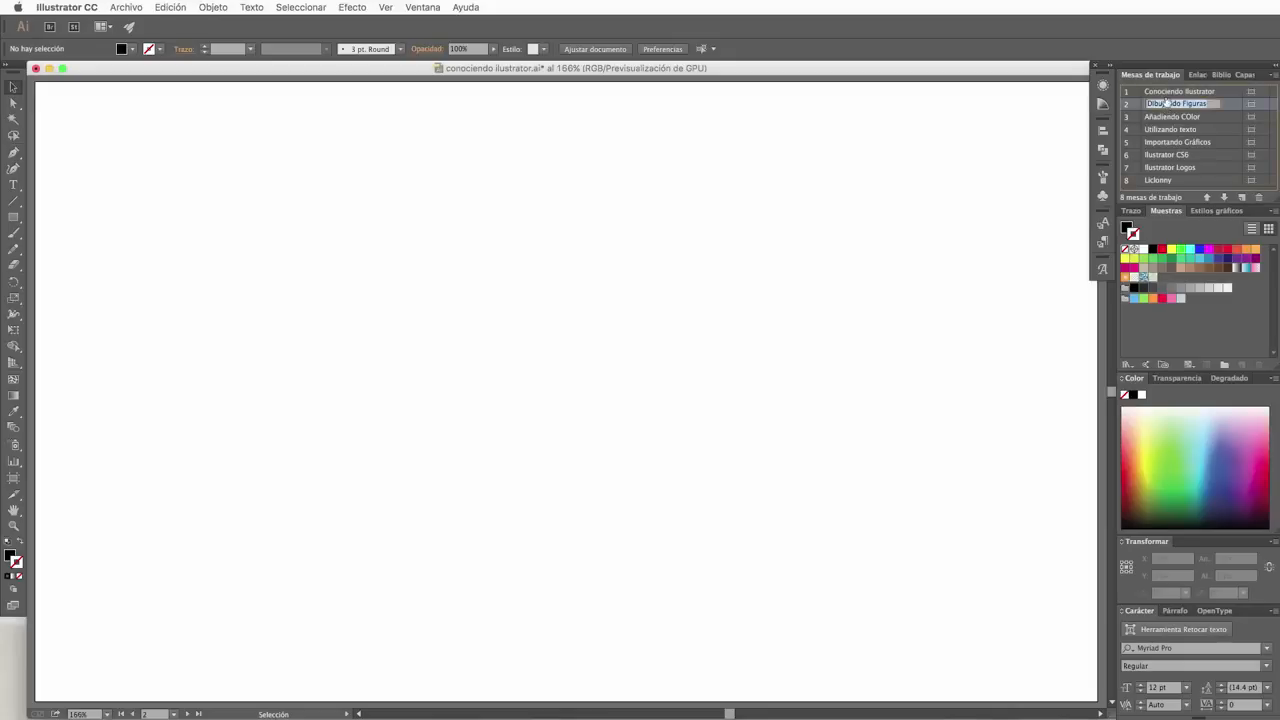
{"action": "double_click", "coordinate": [1166, 93]}
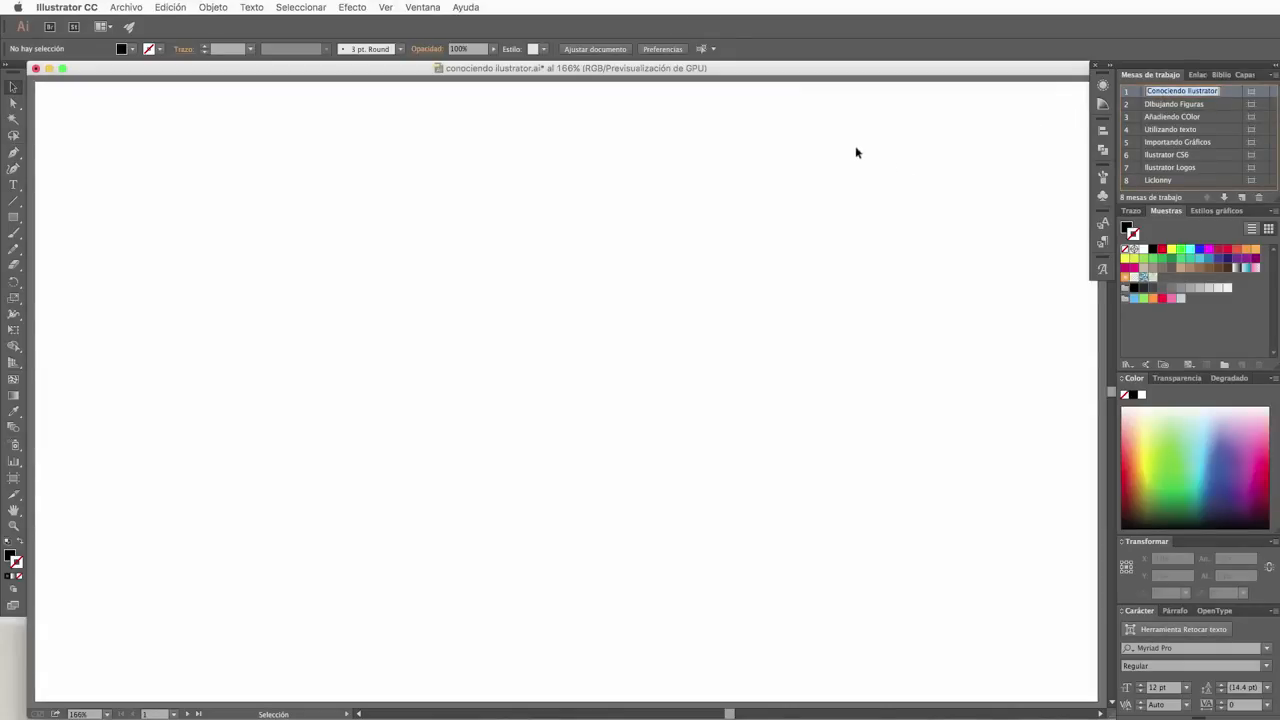
Step: Zoom out to 66.67% and bring the "Conociendo Ilustrator" title artboard into view
{"action": "key", "text": "a"}
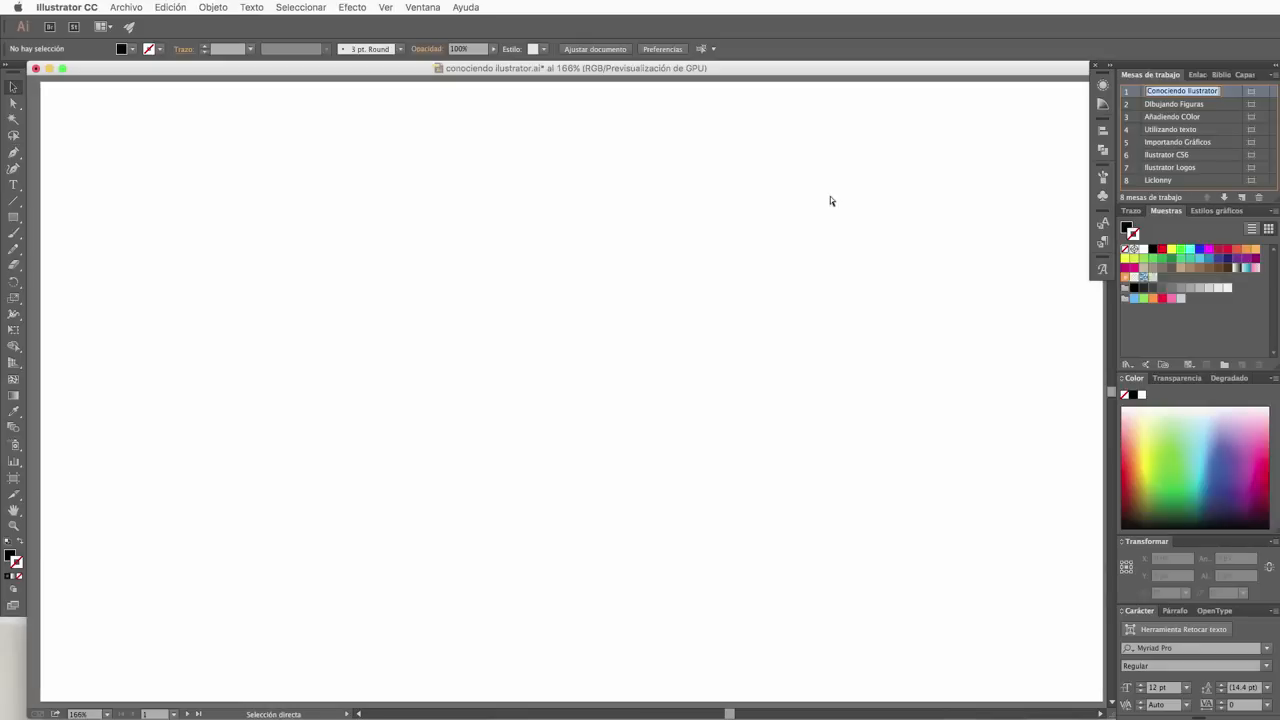
{"action": "scroll", "coordinate": [830, 196], "scroll_direction": "right", "scroll_amount": 1}
{"action": "scroll", "coordinate": [782, 206], "scroll_direction": "right", "scroll_amount": 2}
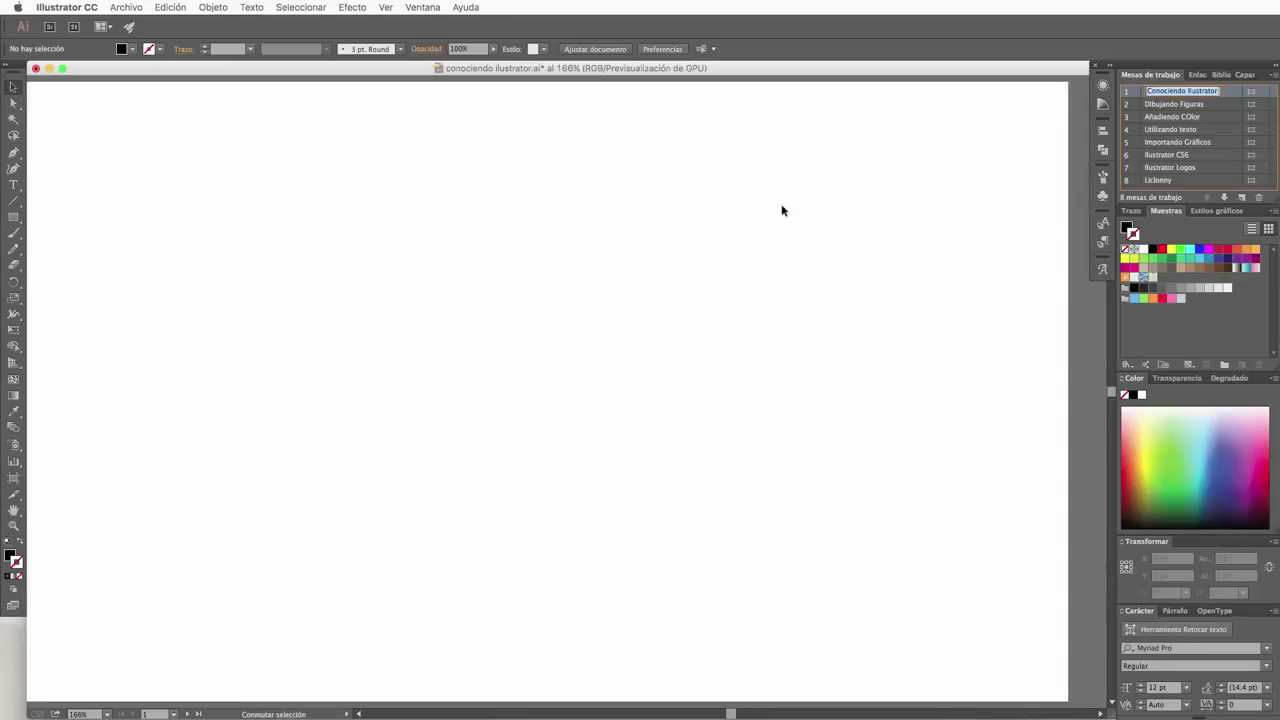
{"action": "key", "text": "super+1"}
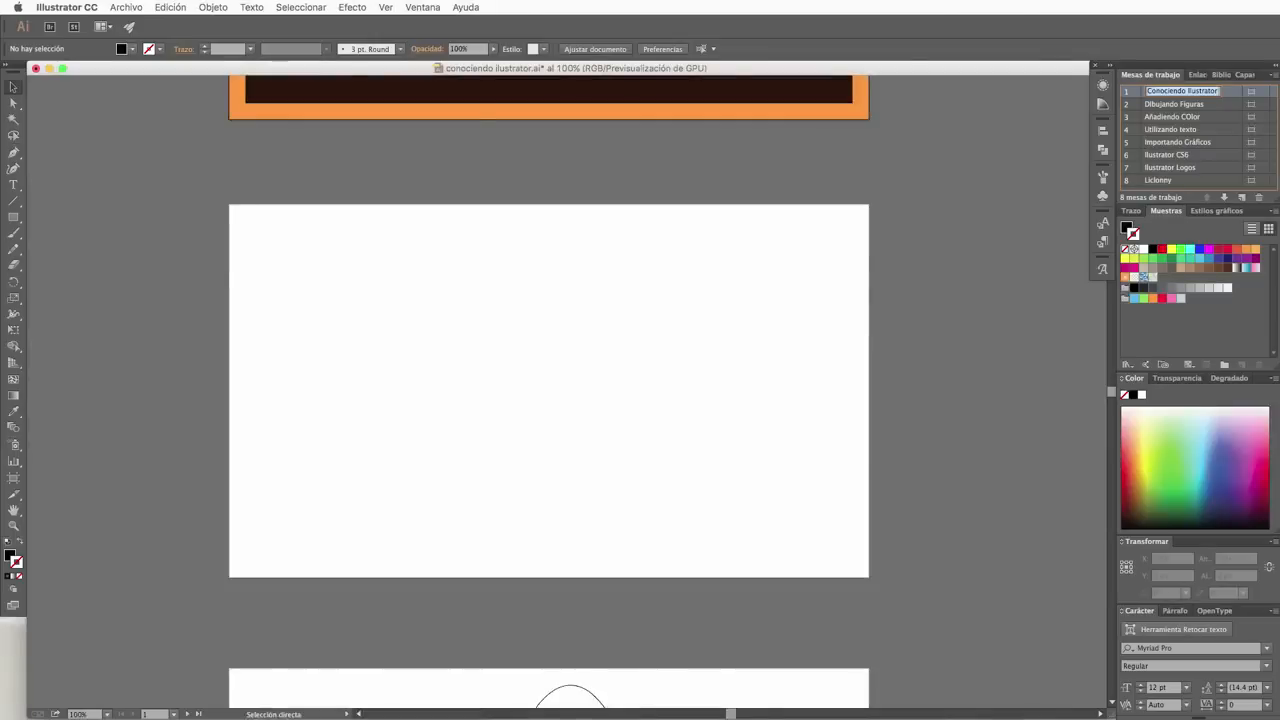
{"action": "key", "text": "super+minus"}
{"action": "scroll", "coordinate": [803, 275], "scroll_direction": "up", "scroll_amount": 5}
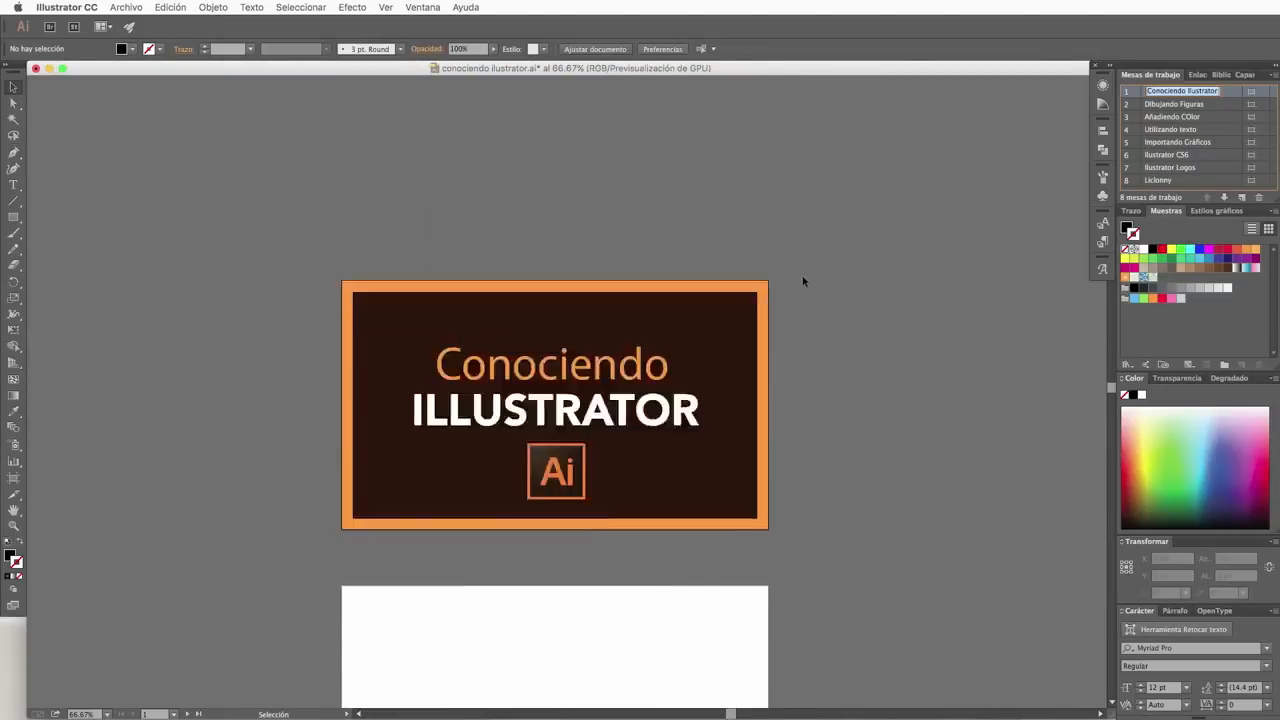
{"action": "scroll", "coordinate": [800, 272], "scroll_direction": "up", "scroll_amount": 3}
{"action": "scroll", "coordinate": [790, 264], "scroll_direction": "down", "scroll_amount": 3}
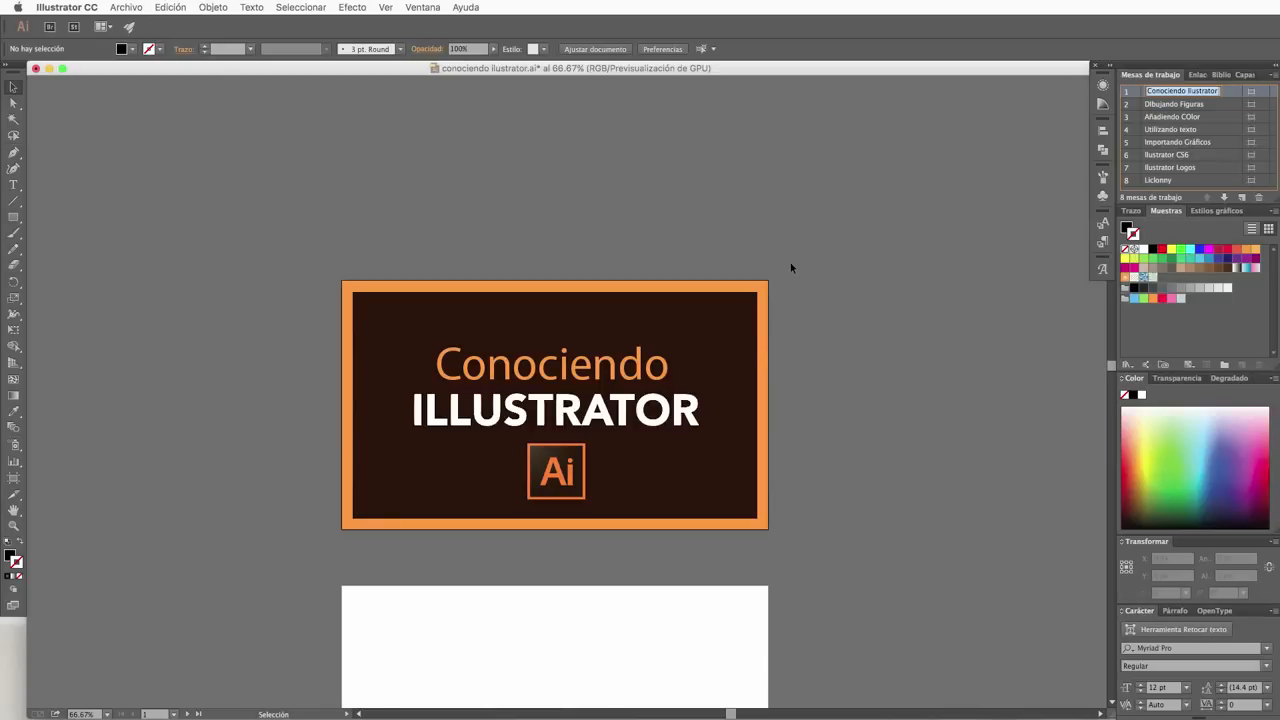
Step: Zoom the title artboard repeatedly between 66.67% and 150%, ending at 66.67%
{"action": "key", "text": "a"}
{"action": "key", "text": "super+plus"}
{"action": "key", "text": "super+plus"}
{"action": "key", "text": "super+minus"}
{"action": "key", "text": "super+minus"}
{"action": "key", "text": "super+plus"}
{"action": "key", "text": "super+plus"}
{"action": "key", "text": "super+minus"}
{"action": "key", "text": "super+minus"}
{"action": "key", "text": "super+plus"}
{"action": "key", "text": "super+plus"}
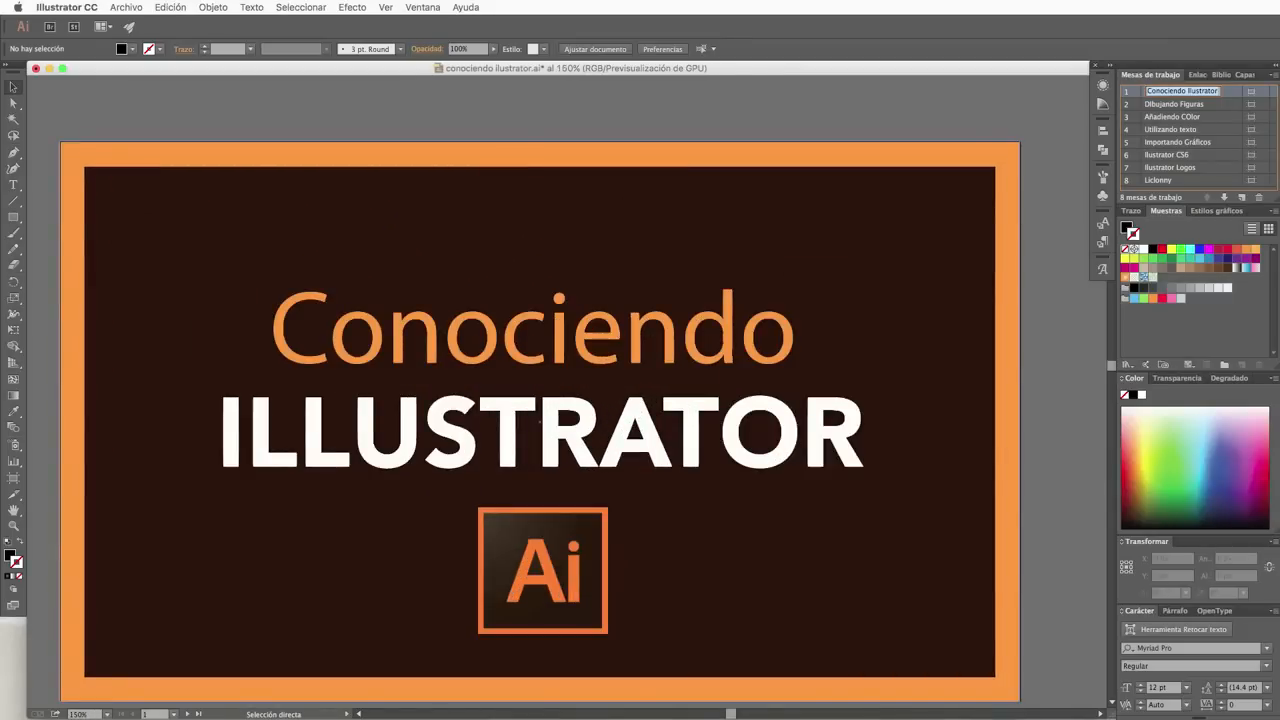
{"action": "key", "text": "super+minus"}
{"action": "key", "text": "super+minus"}
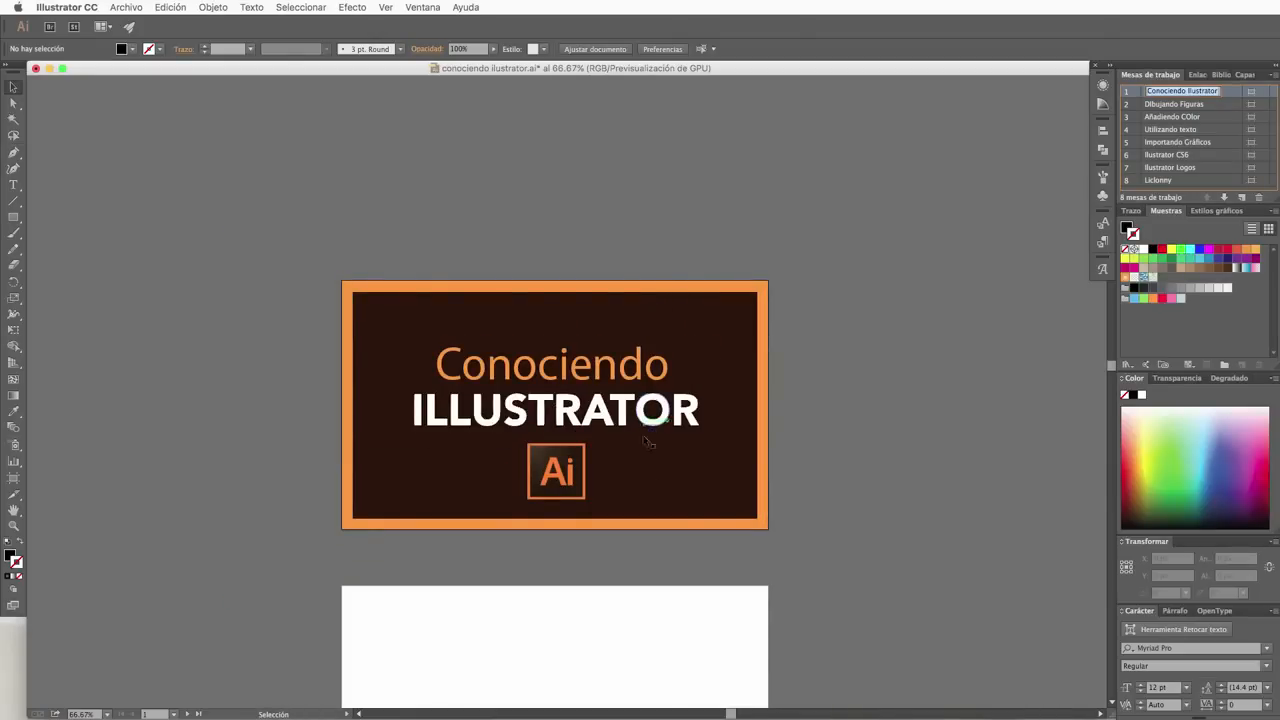
Step: Pan the canvas down towards the blank artboard below the title and partly back up
{"action": "left_click_drag", "start_coordinate": [649, 606], "coordinate": [653, 492]}
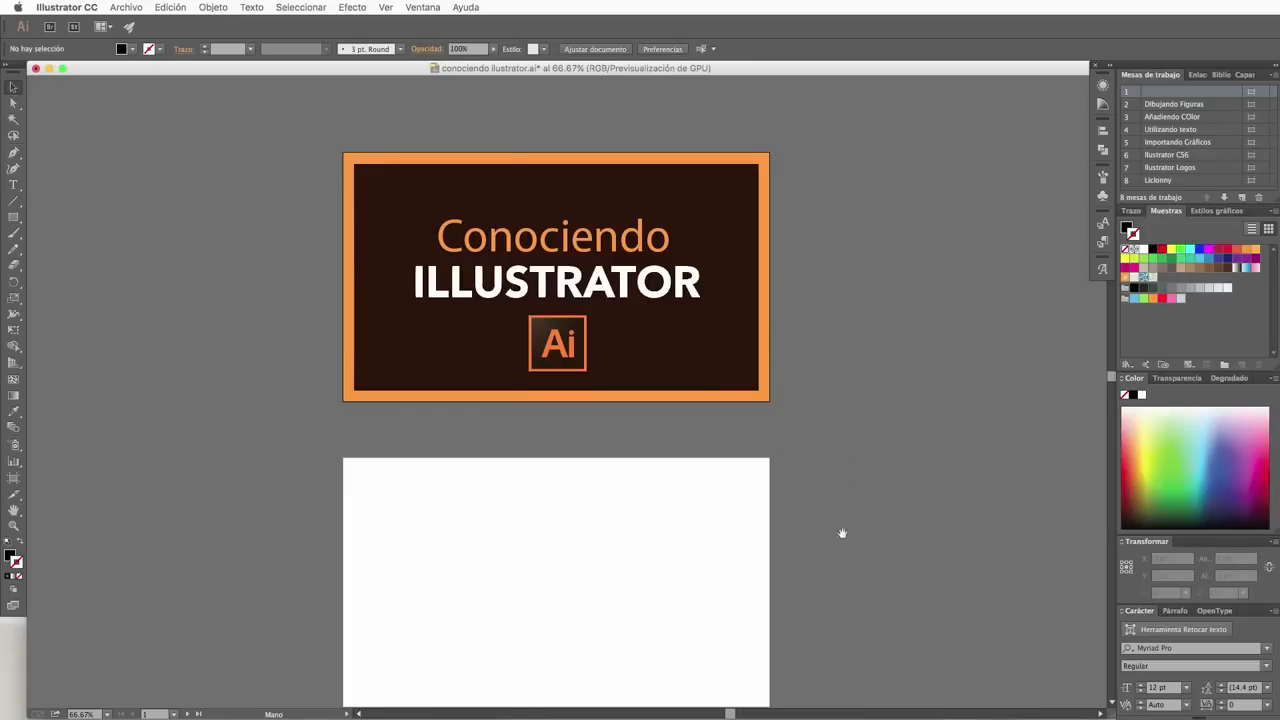
{"action": "left_click_drag", "start_coordinate": [846, 540], "coordinate": [840, 435]}
{"action": "mouse_move", "coordinate": [831, 669]}
{"action": "left_mouse_down"}
{"action": "mouse_move", "coordinate": [817, 566]}
{"action": "mouse_move", "coordinate": [856, 719]}
{"action": "mouse_move", "coordinate": [846, 655]}
{"action": "left_mouse_up"}
{"action": "key", "text": "space"}
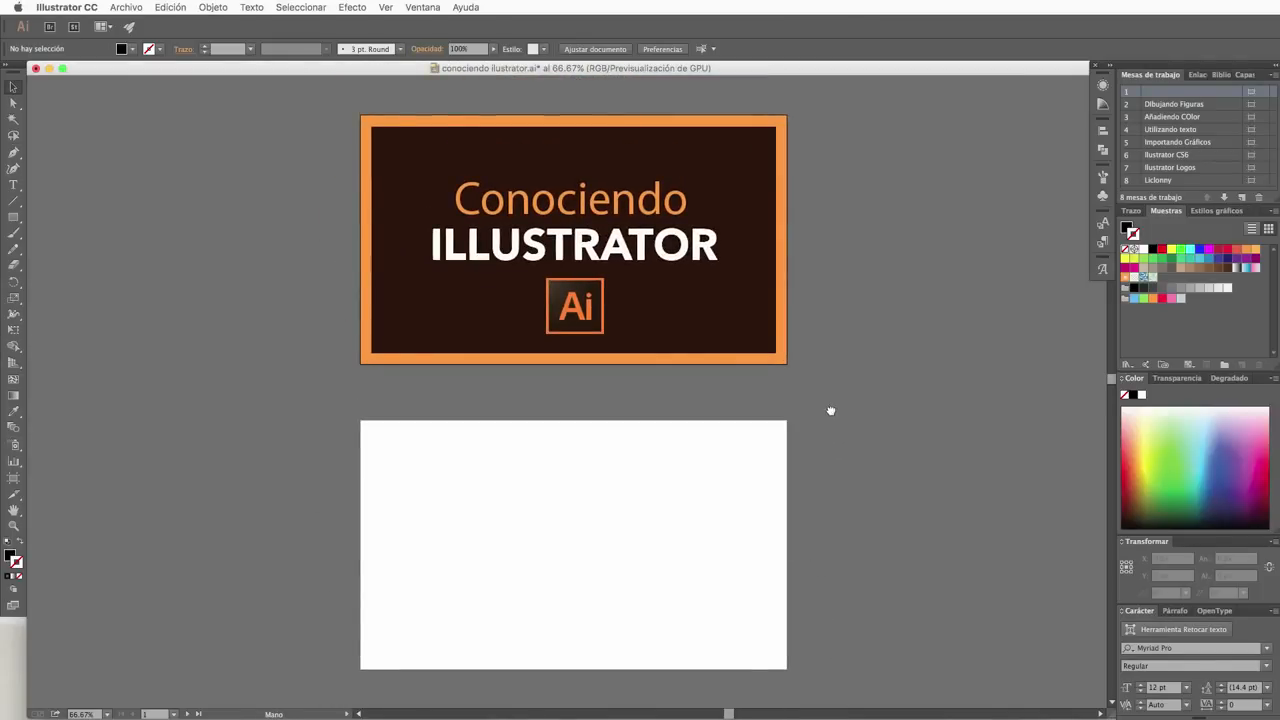
{"action": "left_click_drag", "start_coordinate": [830, 411], "coordinate": [830, 465]}
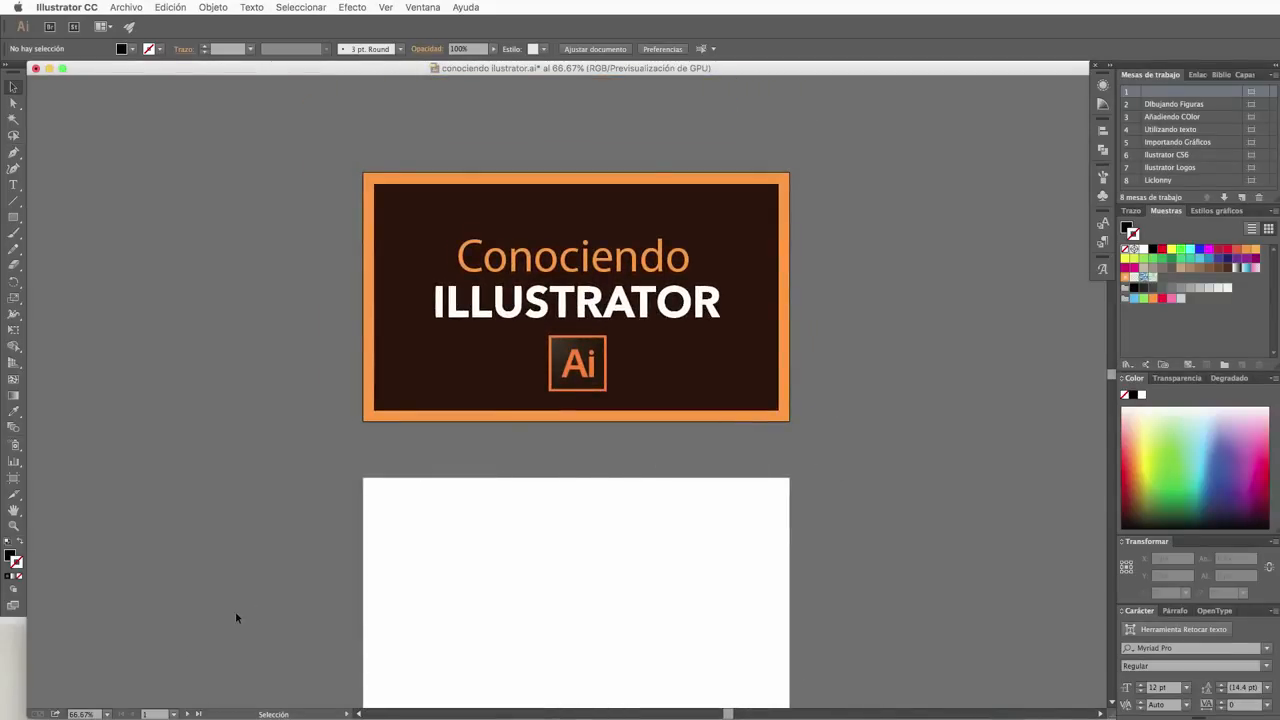
Step: View the document at 100% and 150%, returning to 66.67%
{"action": "key", "text": "super+1"}
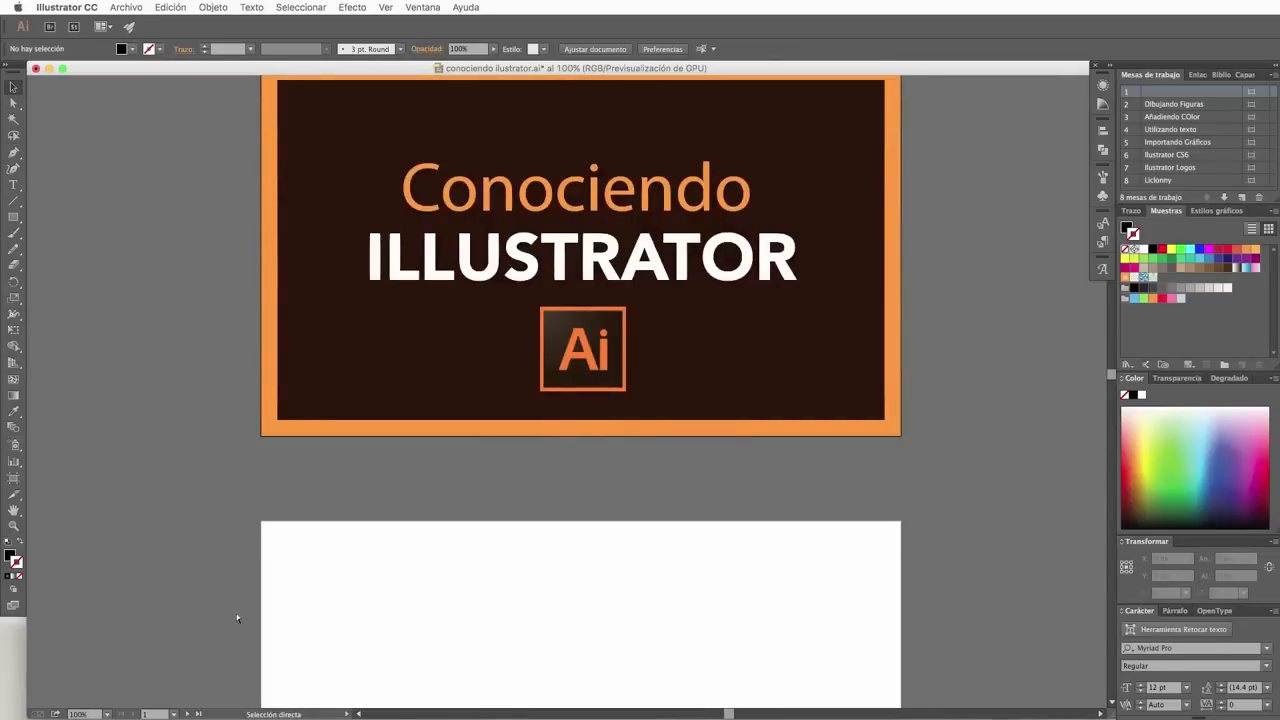
{"action": "key", "text": "super+plus"}
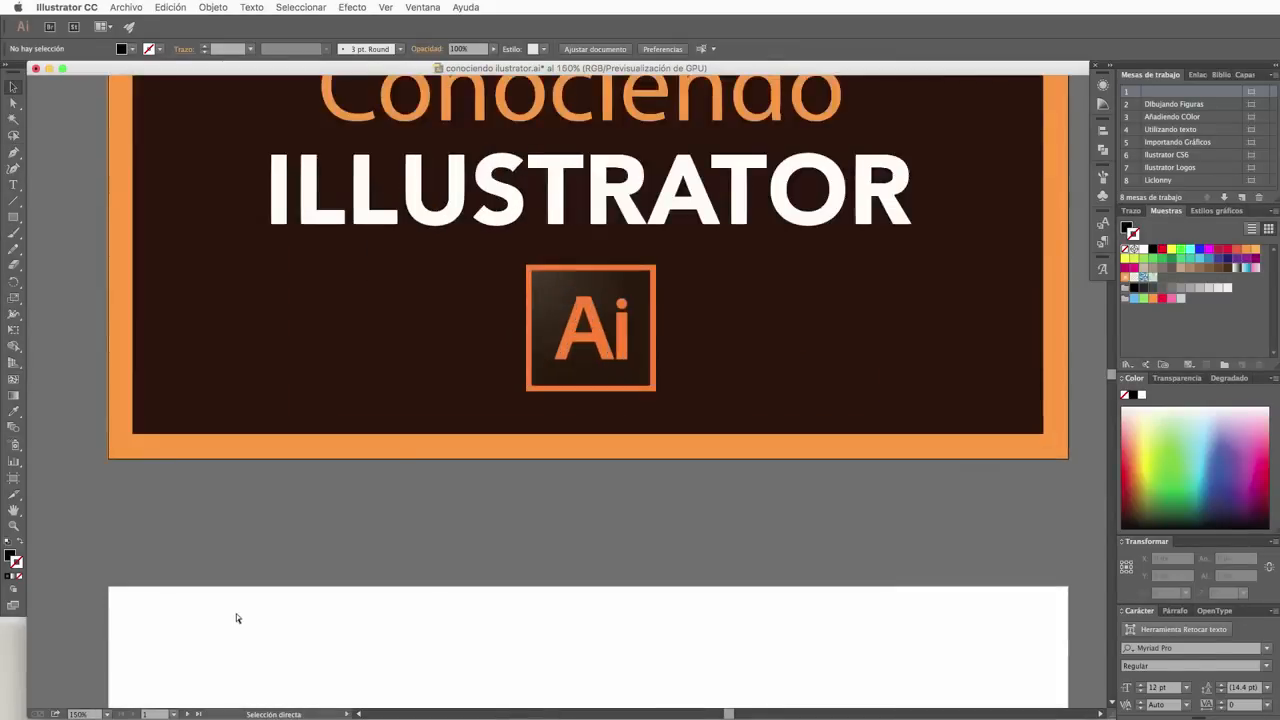
{"action": "key", "text": "super+minus"}
{"action": "key", "text": "super+minus"}
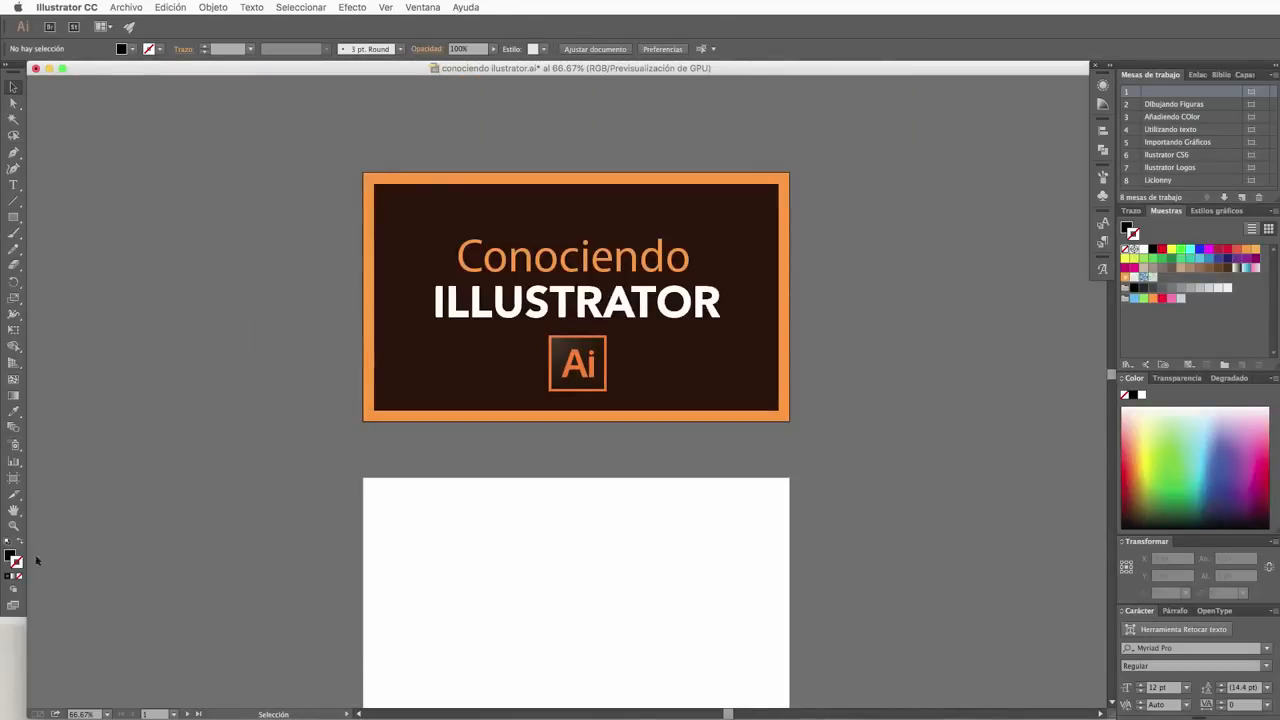
Step: Magnify the title lettering with the Zoom tool up to 300% and zoom back out to 150%
{"action": "left_click", "coordinate": [14, 527]}
{"action": "left_click", "coordinate": [577, 281]}
{"action": "left_click", "coordinate": [590, 445]}
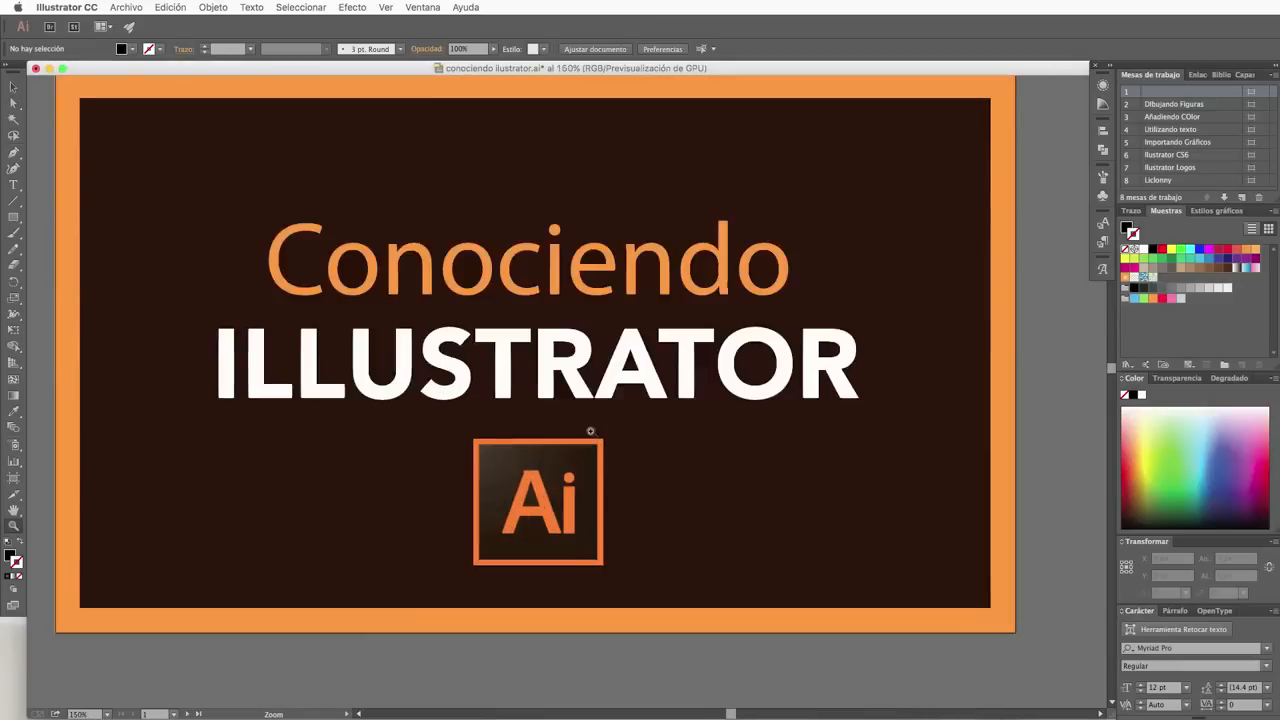
{"action": "left_click", "coordinate": [320, 266]}
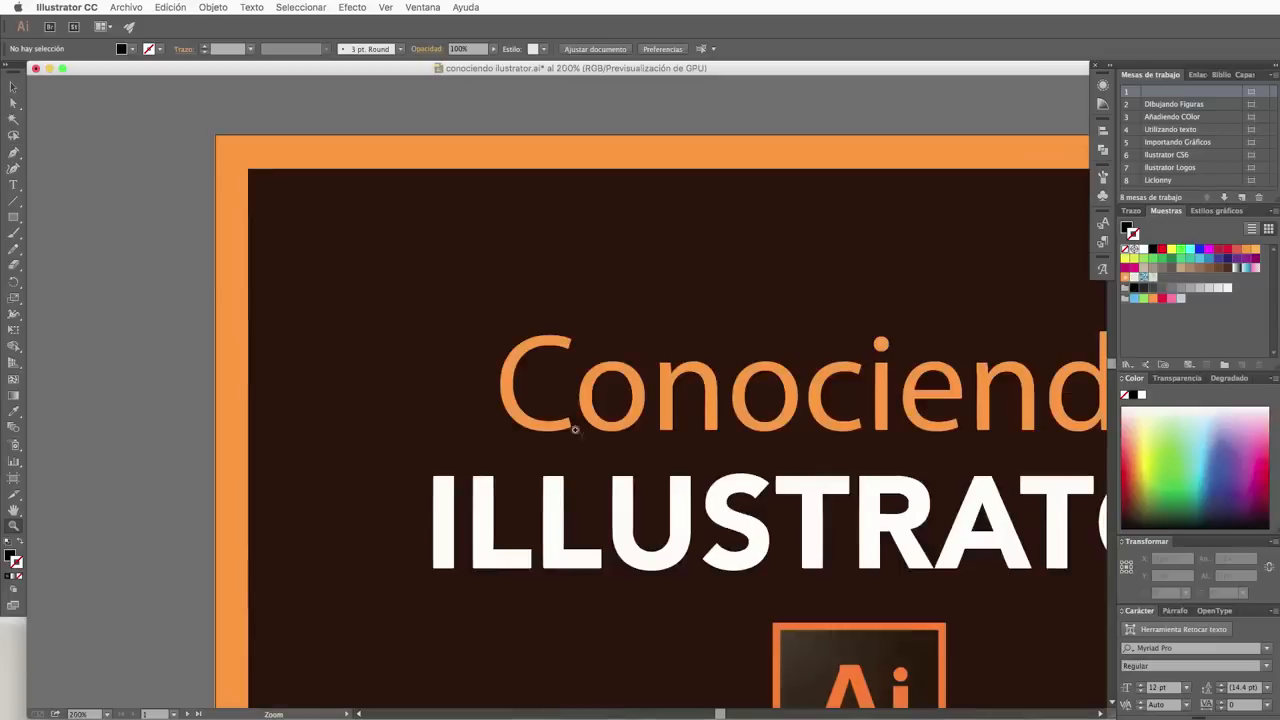
{"action": "left_click", "coordinate": [628, 432]}
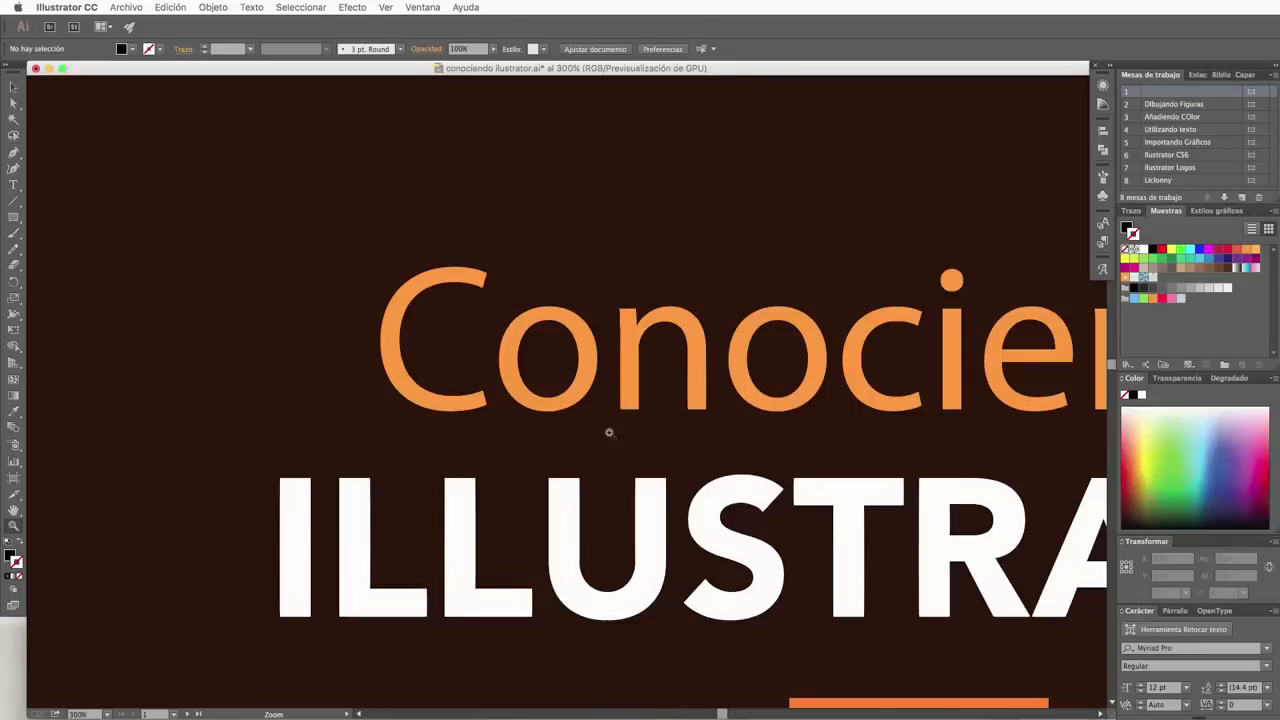
{"action": "left_click", "coordinate": [609, 432], "text": "alt"}
{"action": "left_click", "coordinate": [776, 430], "text": "alt"}
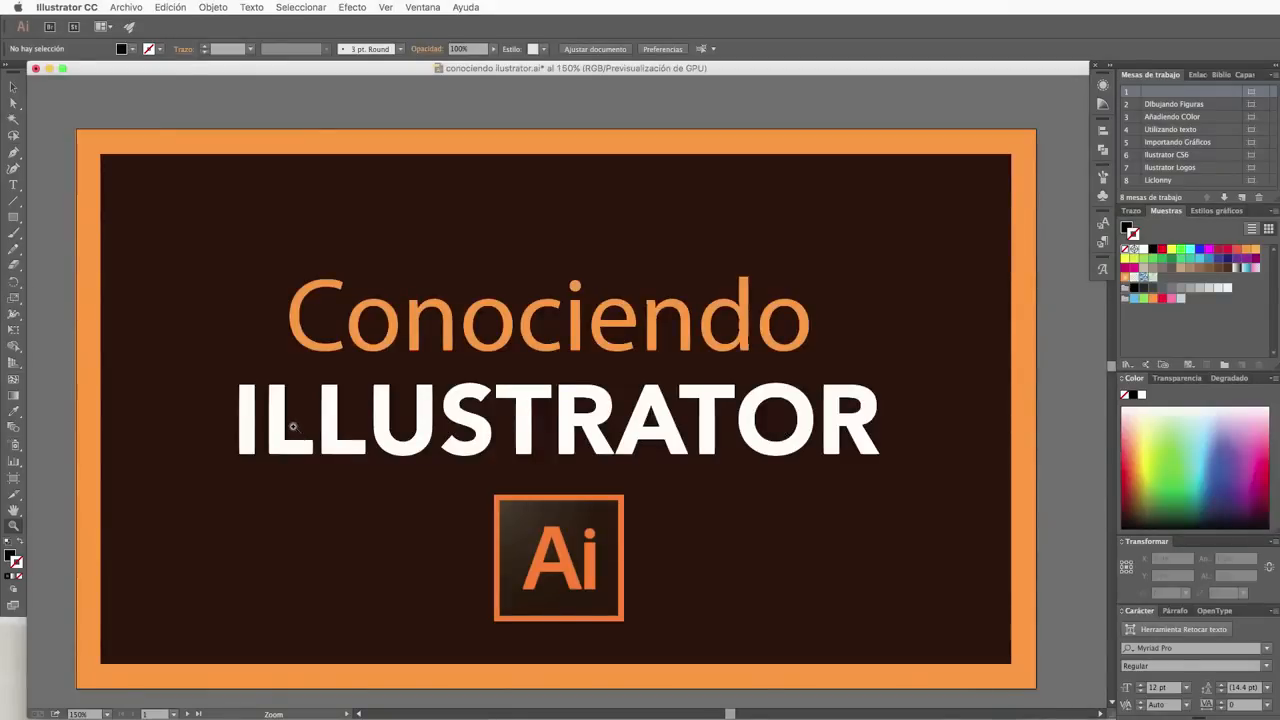
Step: Pan with the Hand tool to the blank artboard below the title, and fit the "Dibujando Figuras" artboard in the window
{"action": "left_click", "coordinate": [14, 511]}
{"action": "scroll", "coordinate": [463, 540], "scroll_direction": "down", "scroll_amount": 10}
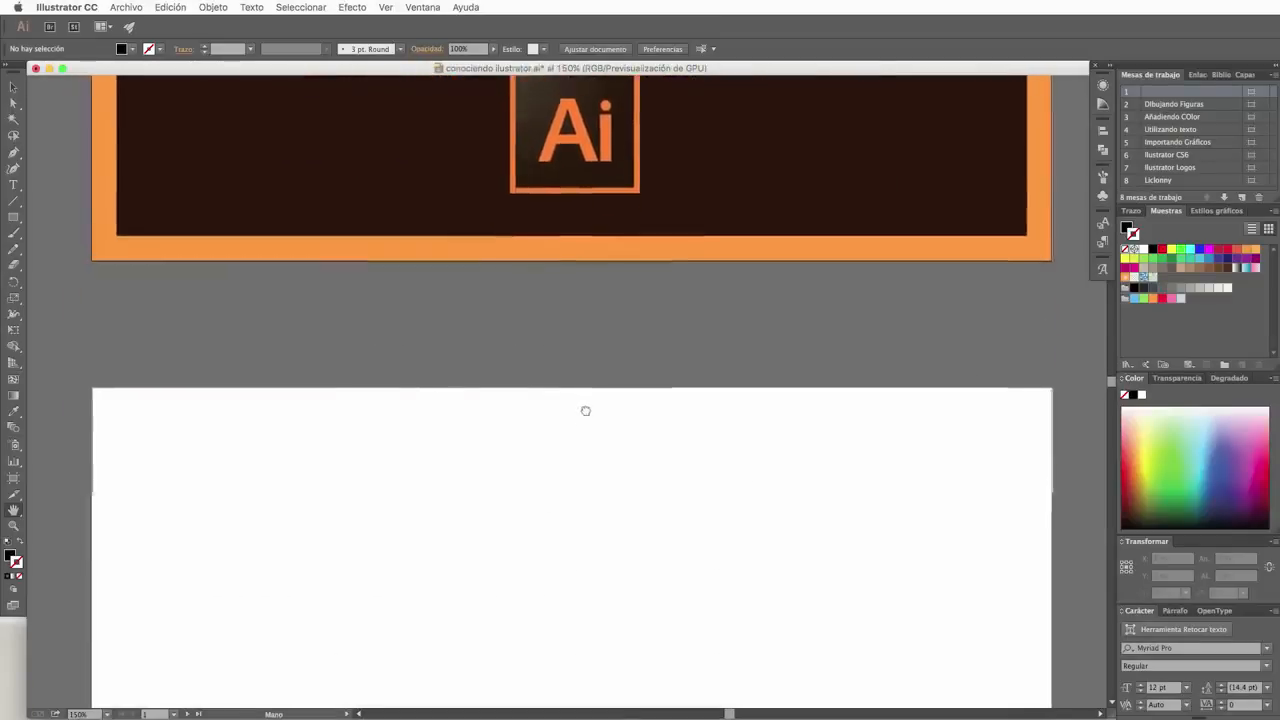
{"action": "left_click_drag", "start_coordinate": [586, 411], "coordinate": [607, 230]}
{"action": "left_click_drag", "start_coordinate": [696, 496], "coordinate": [664, 435]}
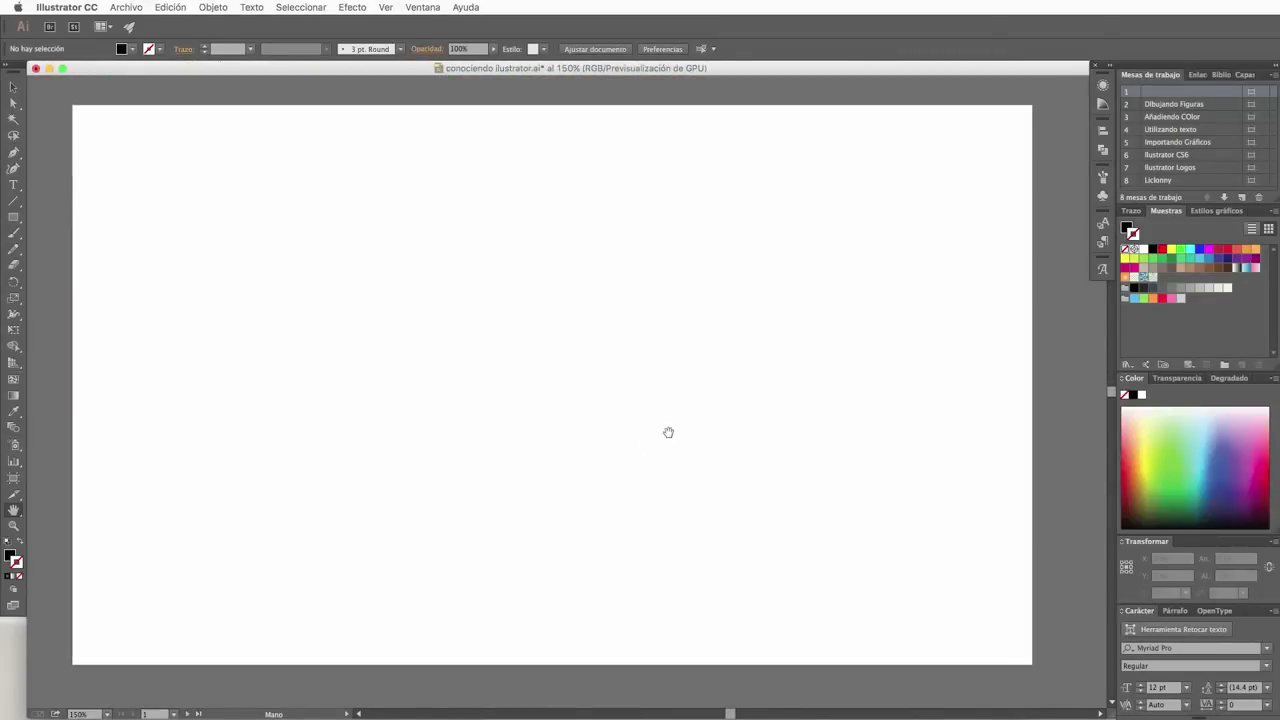
{"action": "double_click", "coordinate": [1172, 104]}
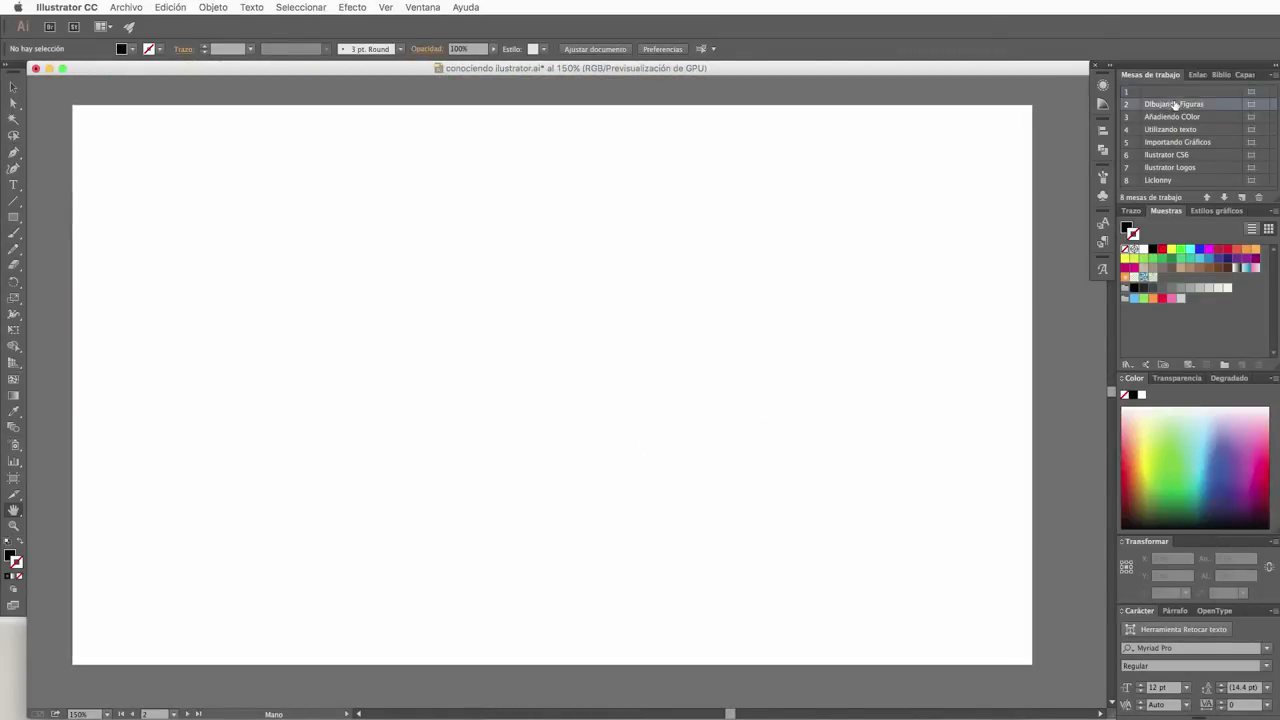
{"action": "double_click", "coordinate": [1233, 104]}
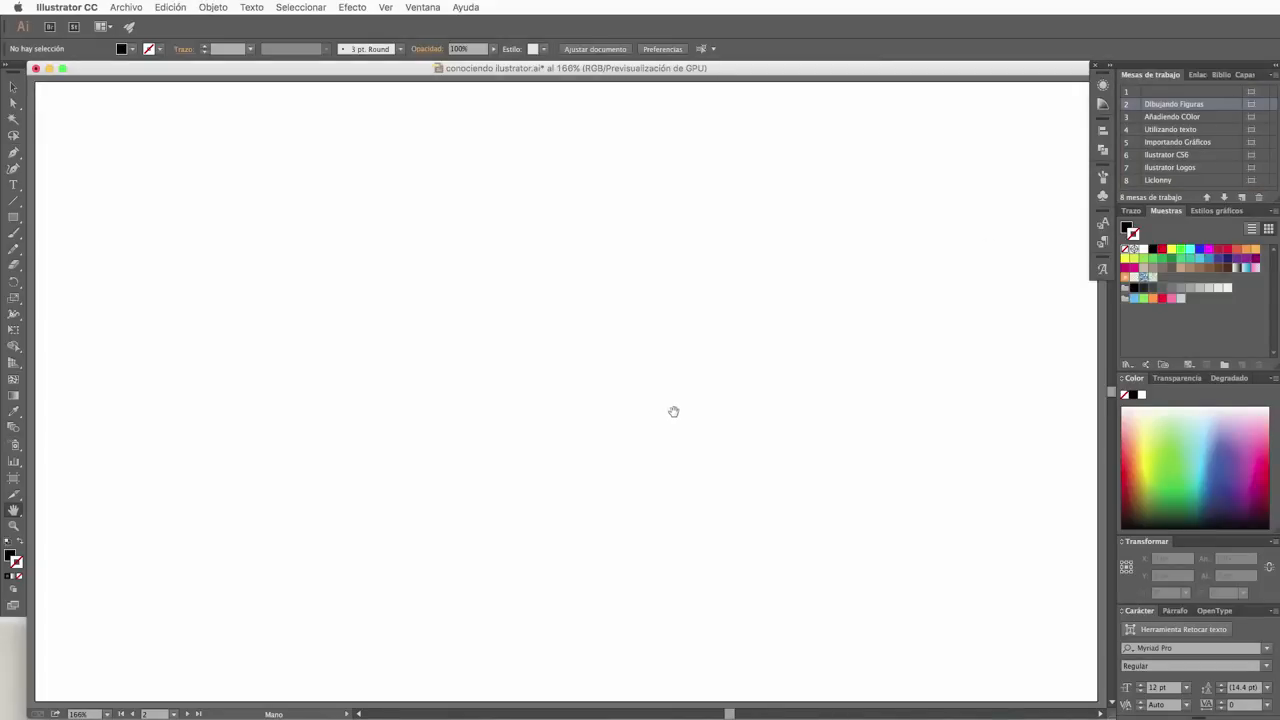
Step: Restore the default white fill and black stroke, and draw a rectangle about 277 × 184 px in the artboard's upper-left area
{"action": "key", "text": "d"}
{"action": "left_click", "coordinate": [14, 220]}
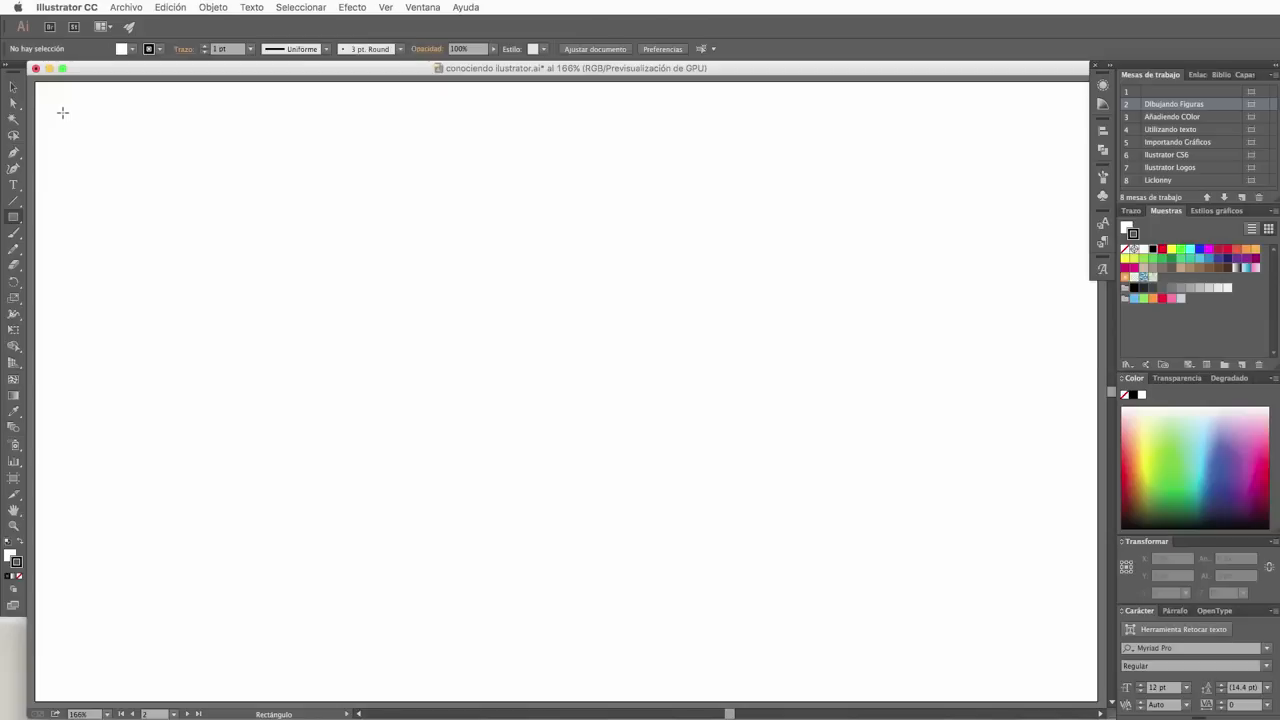
{"action": "left_click_drag", "start_coordinate": [62, 112], "coordinate": [368, 316]}
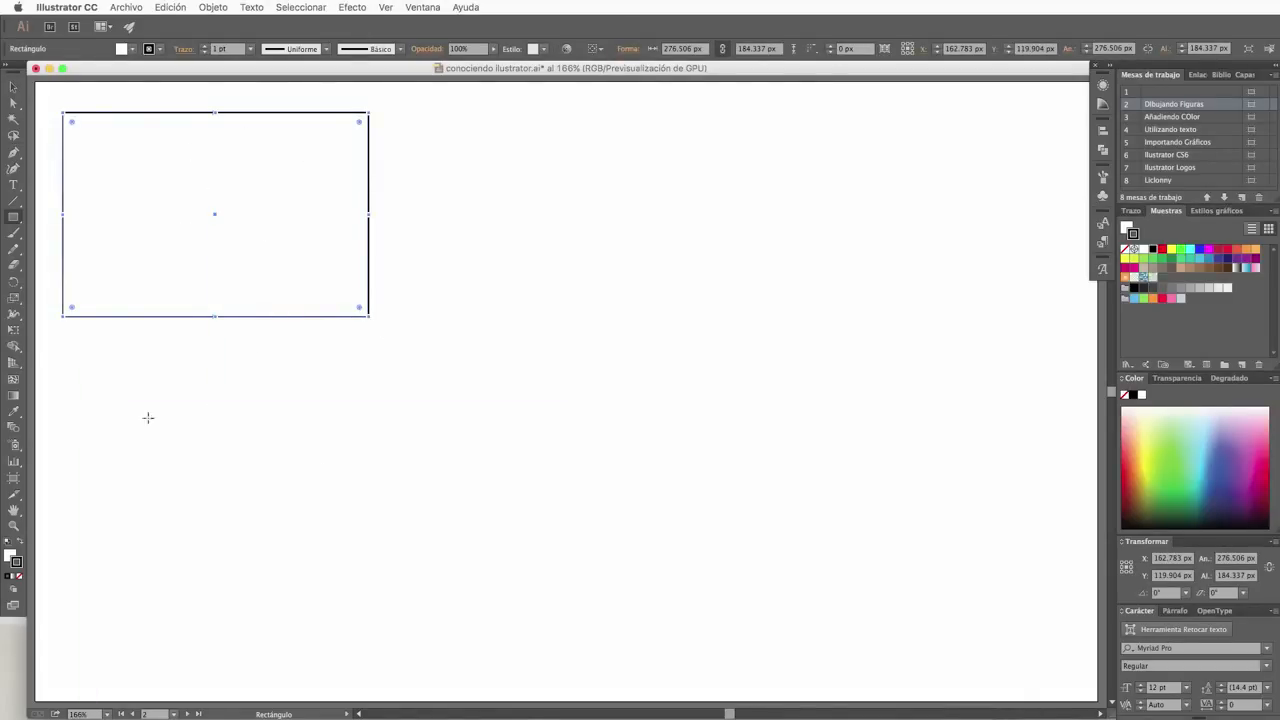
Step: Draw a square about 125 px wide below the rectangle, aligned with its left edge
{"action": "left_click_drag", "start_coordinate": [62, 352], "coordinate": [265, 492]}
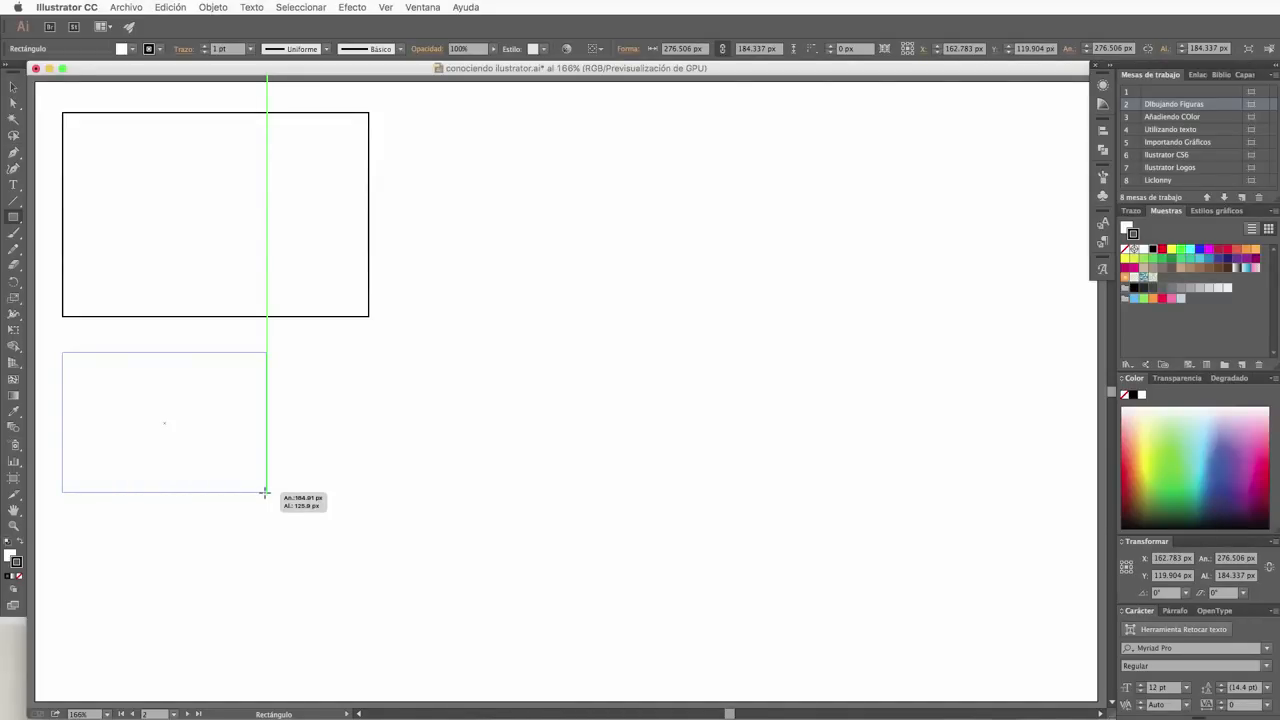
{"action": "key", "text": "shift"}
{"action": "left_click_drag", "start_coordinate": [265, 492], "coordinate": [200, 466]}
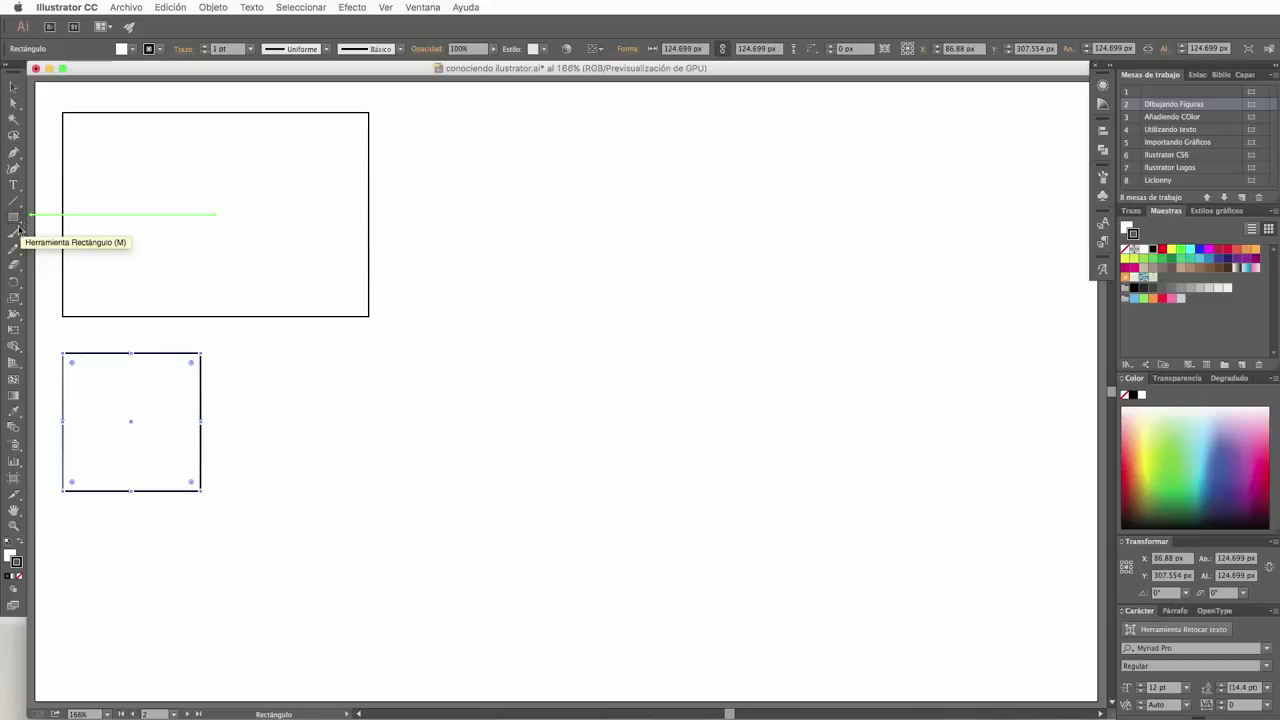
Step: Draw an ellipse about 204 × 108 px beside the large rectangle and a circle about 151 px across beside the square
{"action": "left_click", "coordinate": [22, 225]}
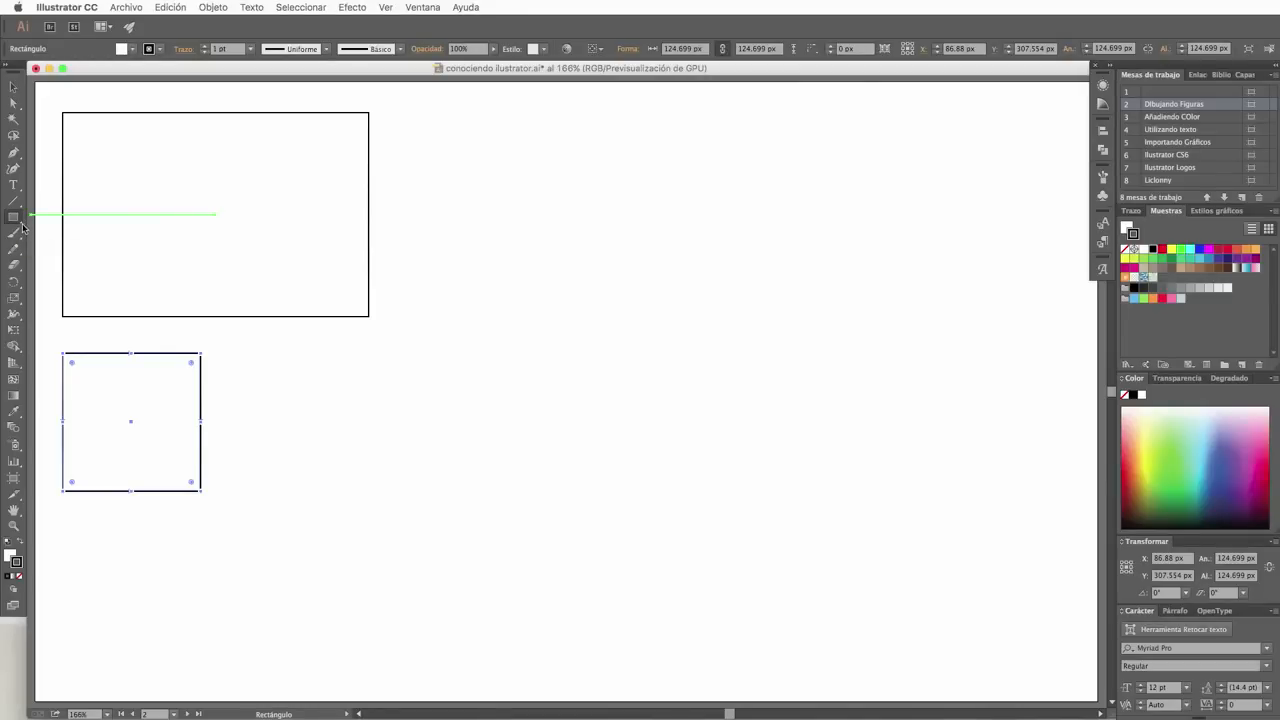
{"action": "left_click", "coordinate": [22, 221]}
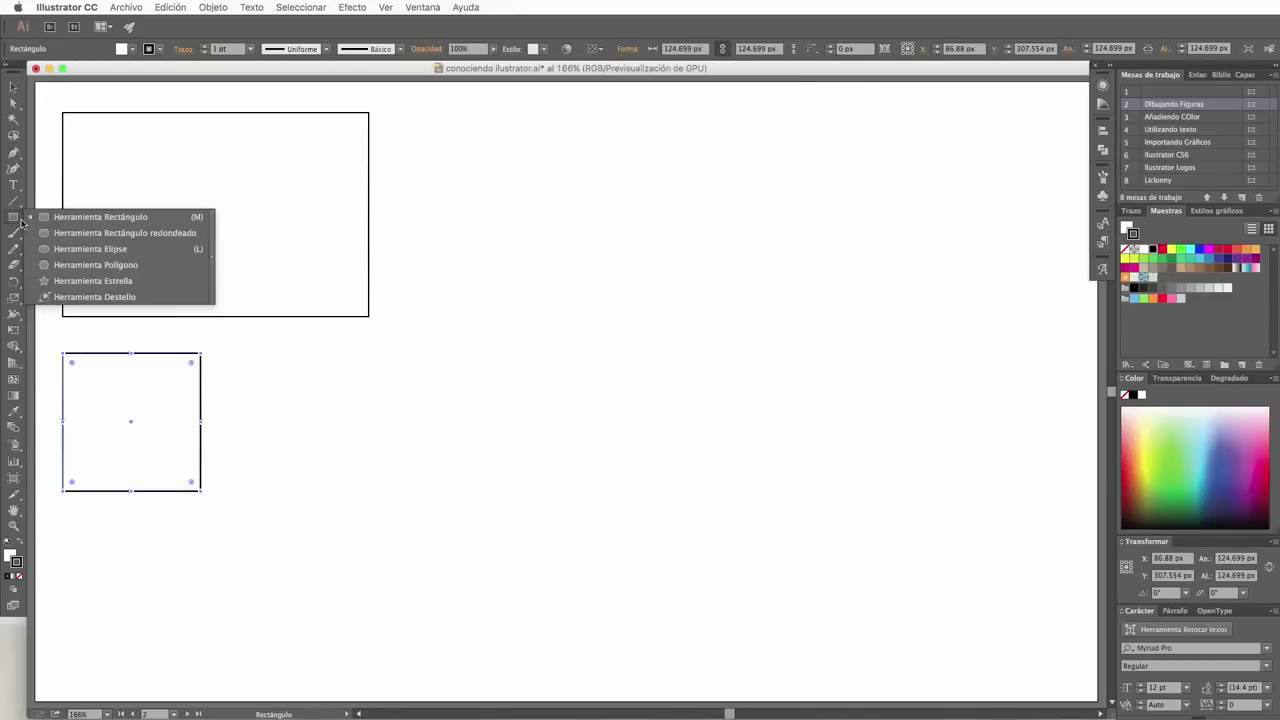
{"action": "left_click", "coordinate": [65, 251]}
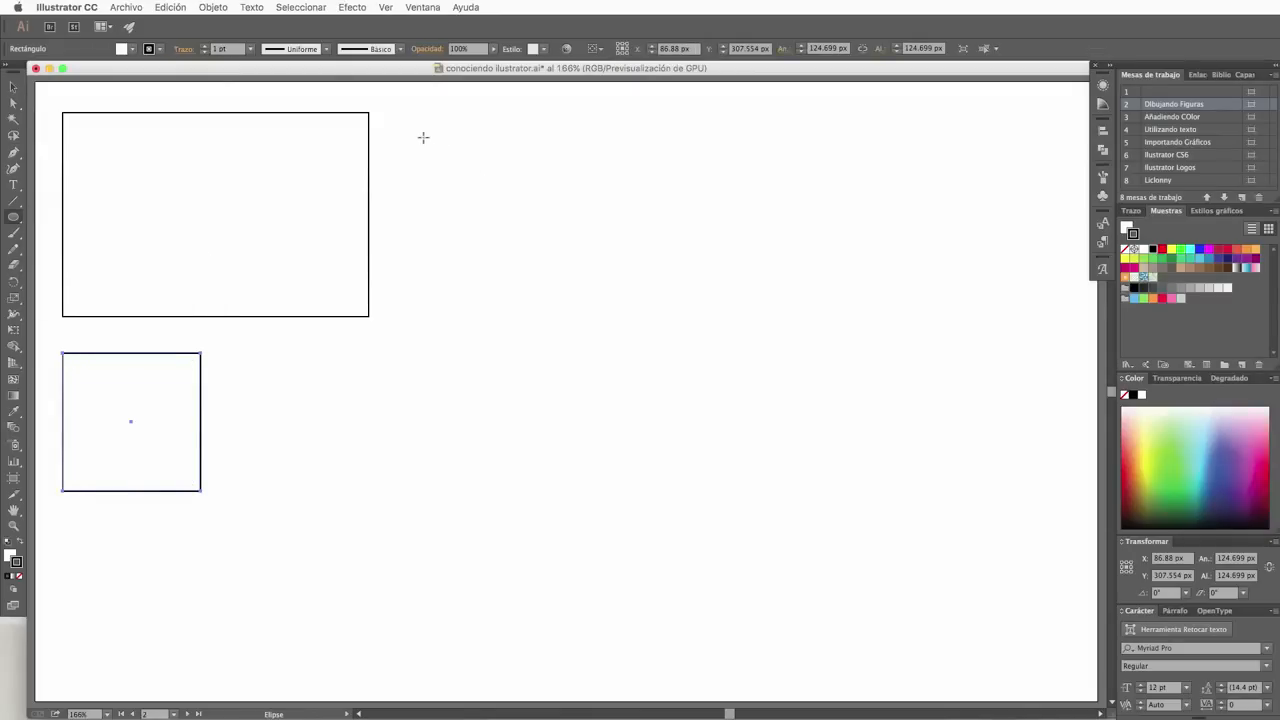
{"action": "left_click_drag", "start_coordinate": [417, 131], "coordinate": [643, 251]}
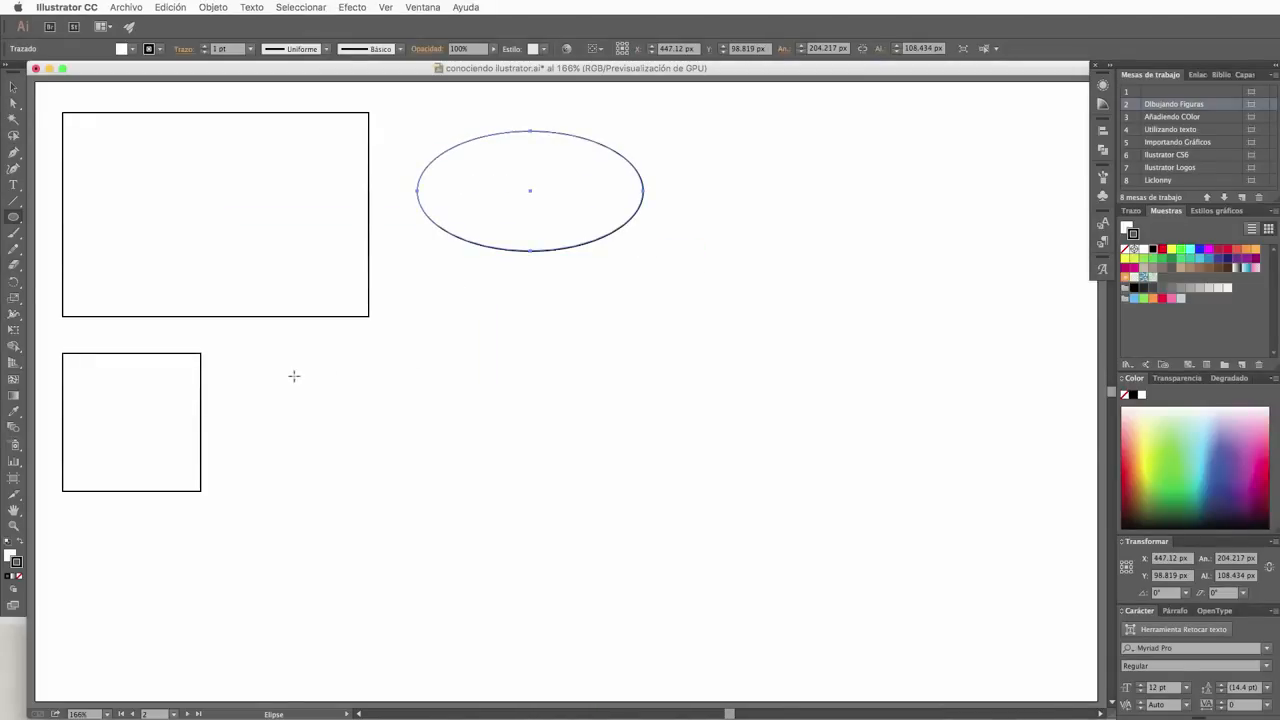
{"action": "left_click_drag", "start_coordinate": [268, 370], "coordinate": [434, 461]}
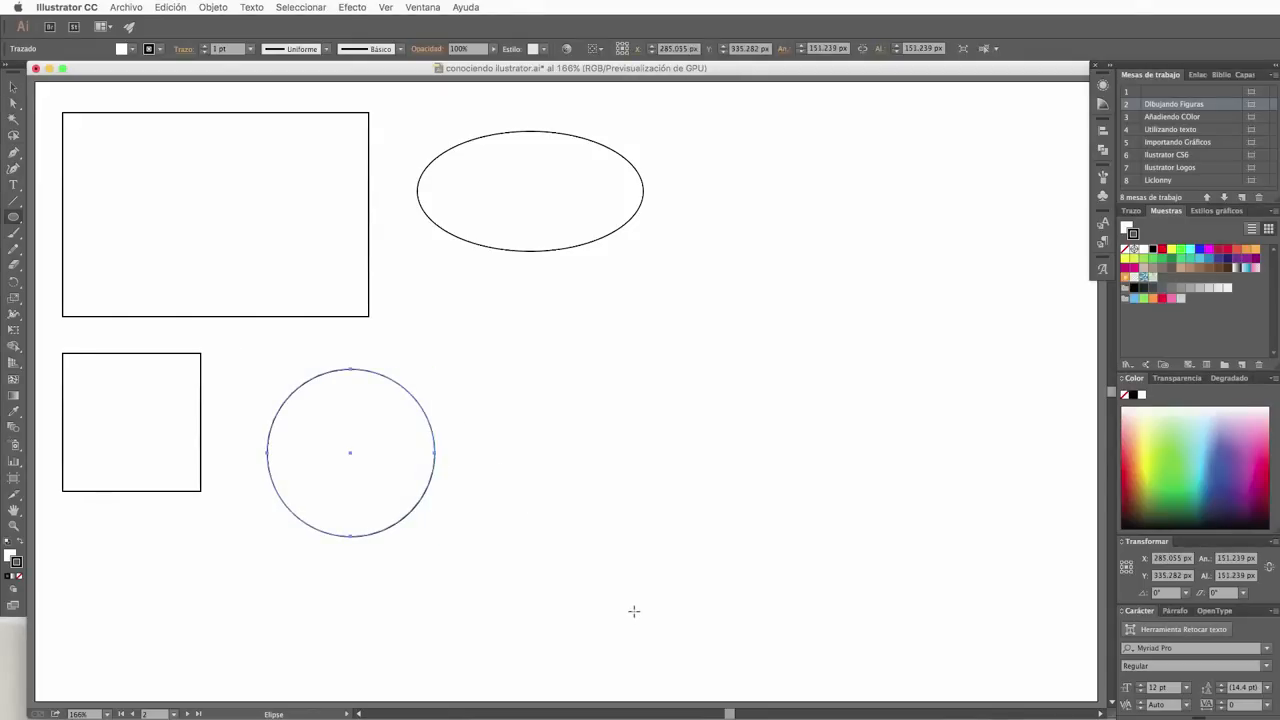
Step: Start a hexagon about 104 × 90 px with the Polygon tool in the empty area below the ellipse, keeping the shape in progress
{"action": "left_click", "coordinate": [14, 217]}
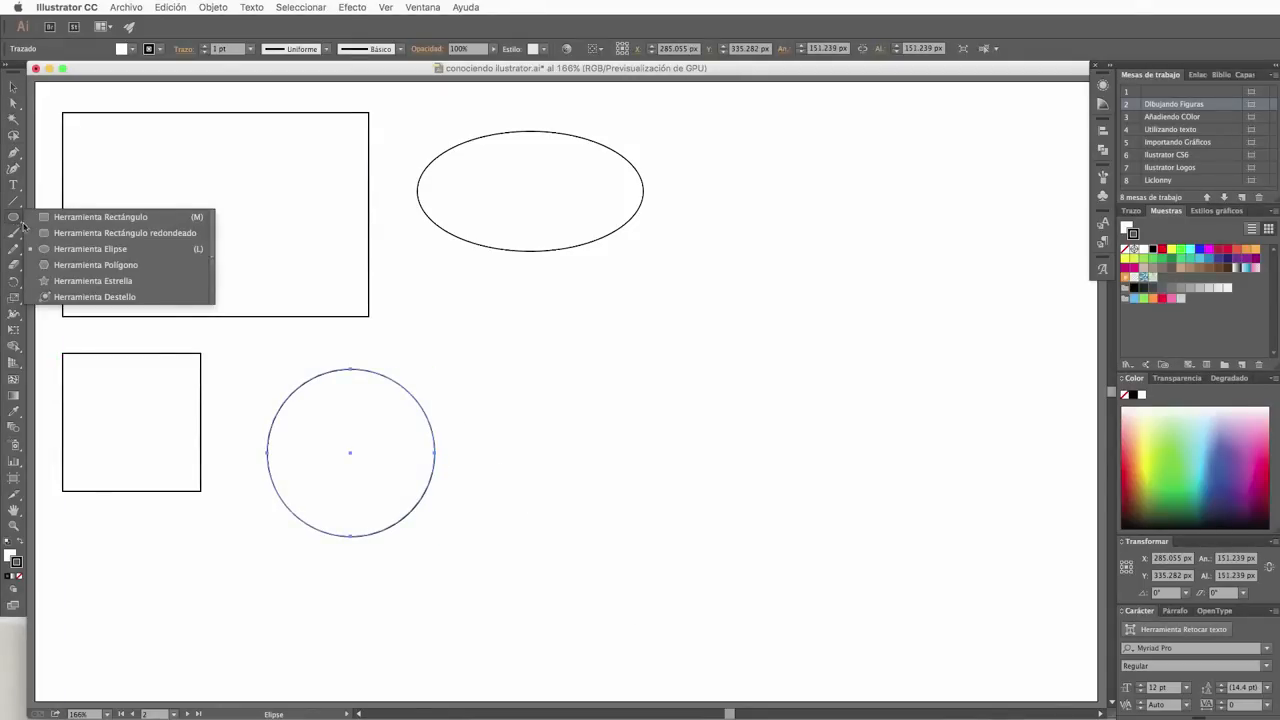
{"action": "left_click", "coordinate": [58, 264]}
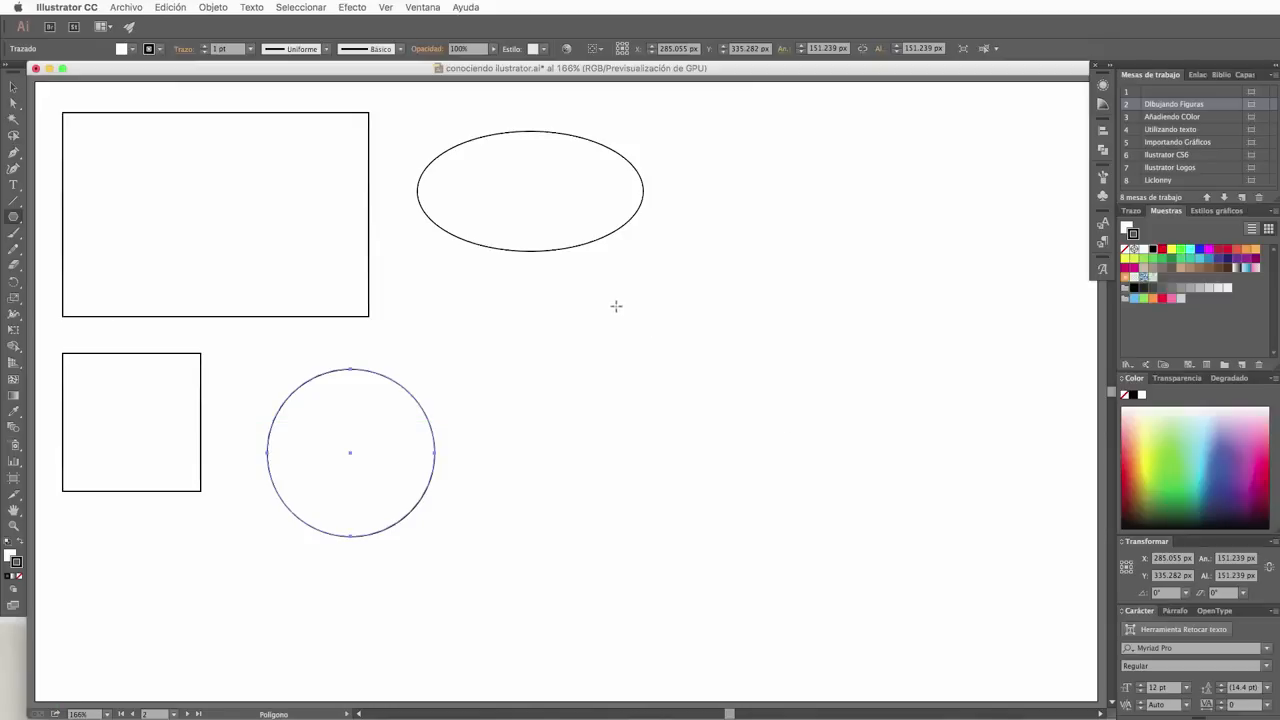
{"action": "left_click_drag", "start_coordinate": [565, 324], "coordinate": [595, 374]}
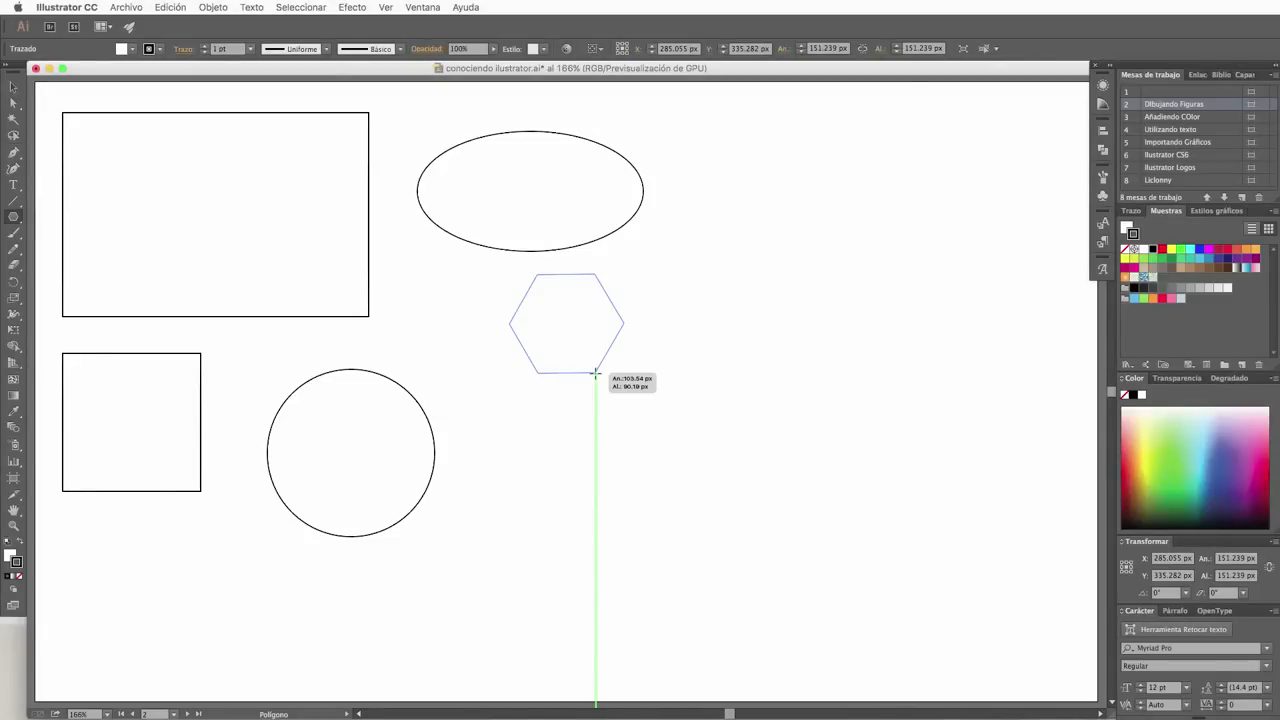
Step: Vary the side count of the polygon in progress below the ellipse, increasing and decreasing it until it has seven sides
{"action": "key", "text": "Up"}
{"action": "key", "text": "Up"}
{"action": "key", "text": "Up"}
{"action": "key", "text": "Up"}
{"action": "key", "text": "Up"}
{"action": "key", "text": "Up"}
{"action": "key", "text": "Up"}
{"action": "key", "text": "Up"}
{"action": "key", "text": "Up"}
{"action": "key", "text": "Up"}
{"action": "key", "text": "Up"}
{"action": "key", "text": "Up"}
{"action": "key", "text": "Up"}
{"action": "key", "text": "Up"}
{"action": "left_click_drag", "start_coordinate": [595, 373], "coordinate": [595, 373]}
{"action": "key", "text": "Down"}
{"action": "key", "text": "Down"}
{"action": "key", "text": "Down"}
{"action": "key", "text": "Down"}
{"action": "key", "text": "Down"}
{"action": "key", "text": "Down"}
{"action": "key", "text": "Down"}
{"action": "key", "text": "Down"}
{"action": "key", "text": "Down"}
{"action": "key", "text": "Down"}
{"action": "key", "text": "Down"}
{"action": "key", "text": "Down"}
{"action": "key", "text": "Down"}
{"action": "key", "text": "Down"}
{"action": "key", "text": "Down"}
{"action": "key", "text": "Down"}
{"action": "key", "text": "Down"}
{"action": "key", "text": "Up"}
{"action": "key", "text": "Up"}
{"action": "key", "text": "Up"}
{"action": "key", "text": "Up"}
{"action": "key", "text": "Up"}
{"action": "key", "text": "Up"}
{"action": "key", "text": "Up"}
{"action": "key", "text": "Up"}
{"action": "key", "text": "Up"}
{"action": "key", "text": "Up"}
{"action": "key", "text": "Up"}
{"action": "key", "text": "Up"}
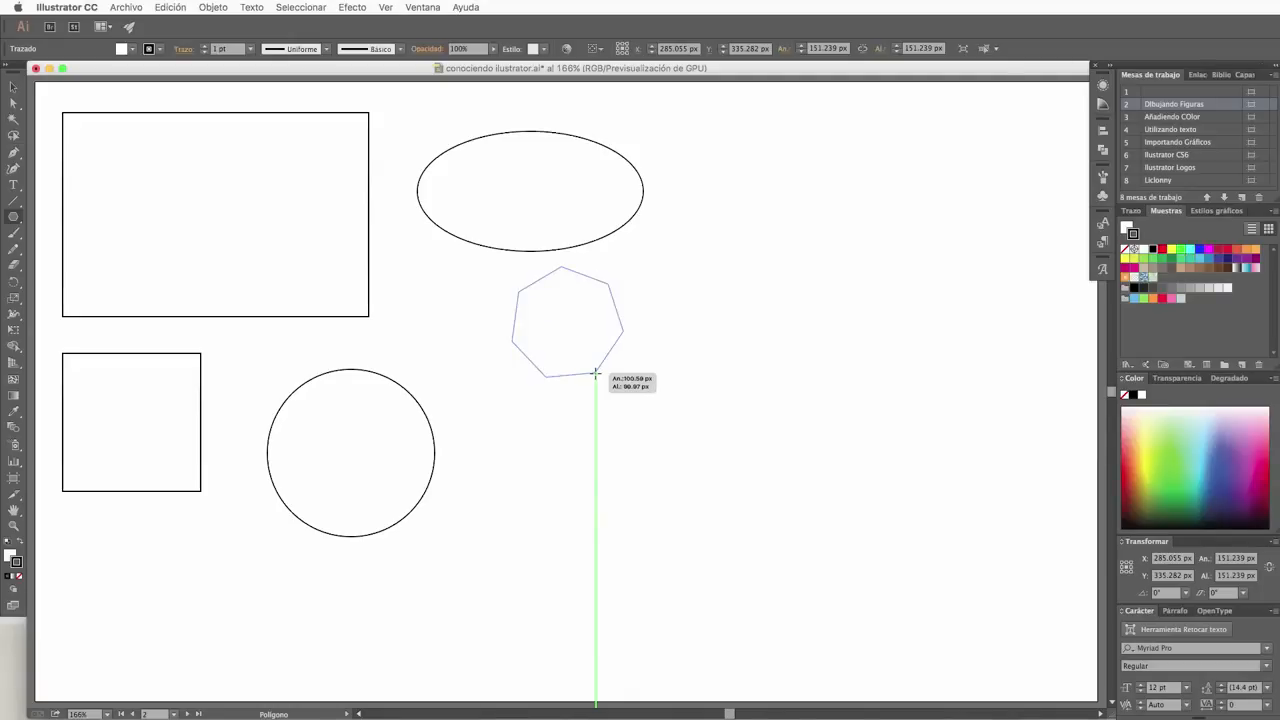
Step: Decrease the side count of the polygon in progress and raise it again to form a hexagon
{"action": "key", "text": "Down"}
{"action": "key", "text": "Down"}
{"action": "key", "text": "Down"}
{"action": "key", "text": "Down"}
{"action": "key", "text": "Down"}
{"action": "key", "text": "Down"}
{"action": "key", "text": "Down"}
{"action": "key", "text": "Down"}
{"action": "key", "text": "Down"}
{"action": "key", "text": "Down"}
{"action": "key", "text": "Down"}
{"action": "key", "text": "Down"}
{"action": "key", "text": "Up"}
{"action": "key", "text": "Up"}
{"action": "key", "text": "Up"}
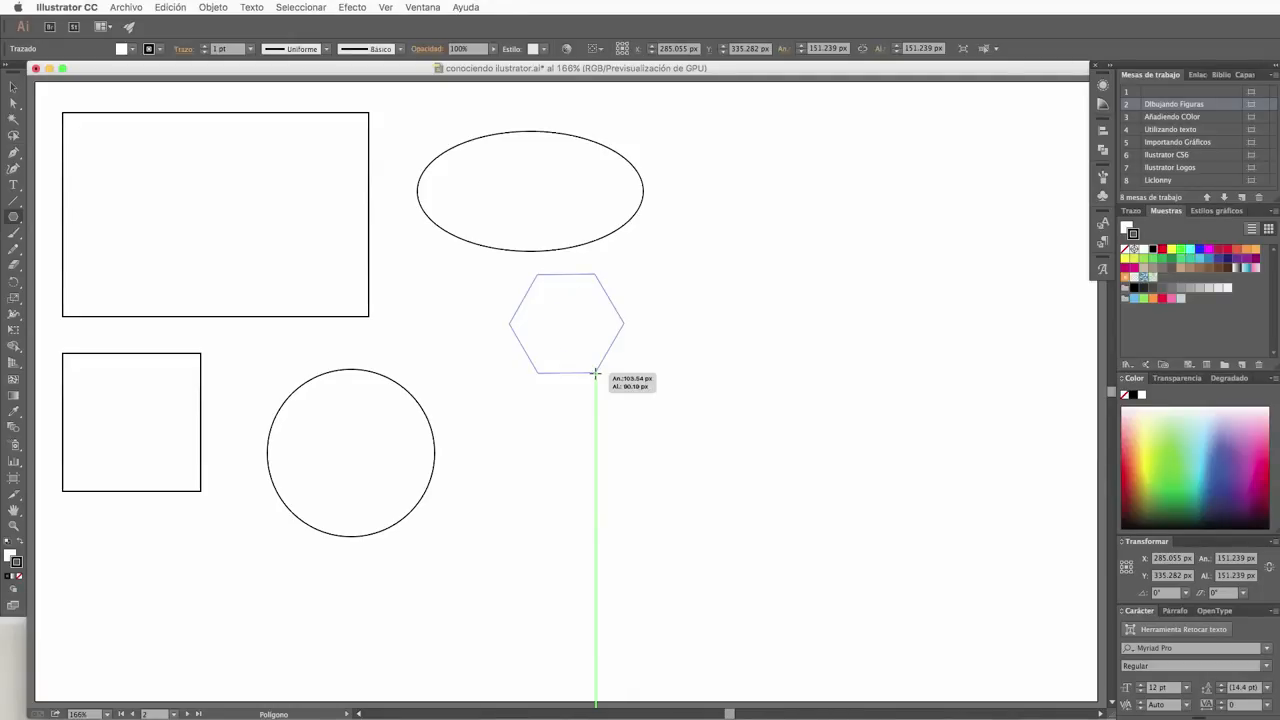
Step: Change the polygon in progress to four sides so that it forms a tilted square
{"action": "key", "text": "Up"}
{"action": "key", "text": "Up"}
{"action": "key", "text": "Up"}
{"action": "key", "text": "Down"}
{"action": "key", "text": "Down"}
{"action": "key", "text": "Down"}
{"action": "key", "text": "Down"}
{"action": "key", "text": "Down"}
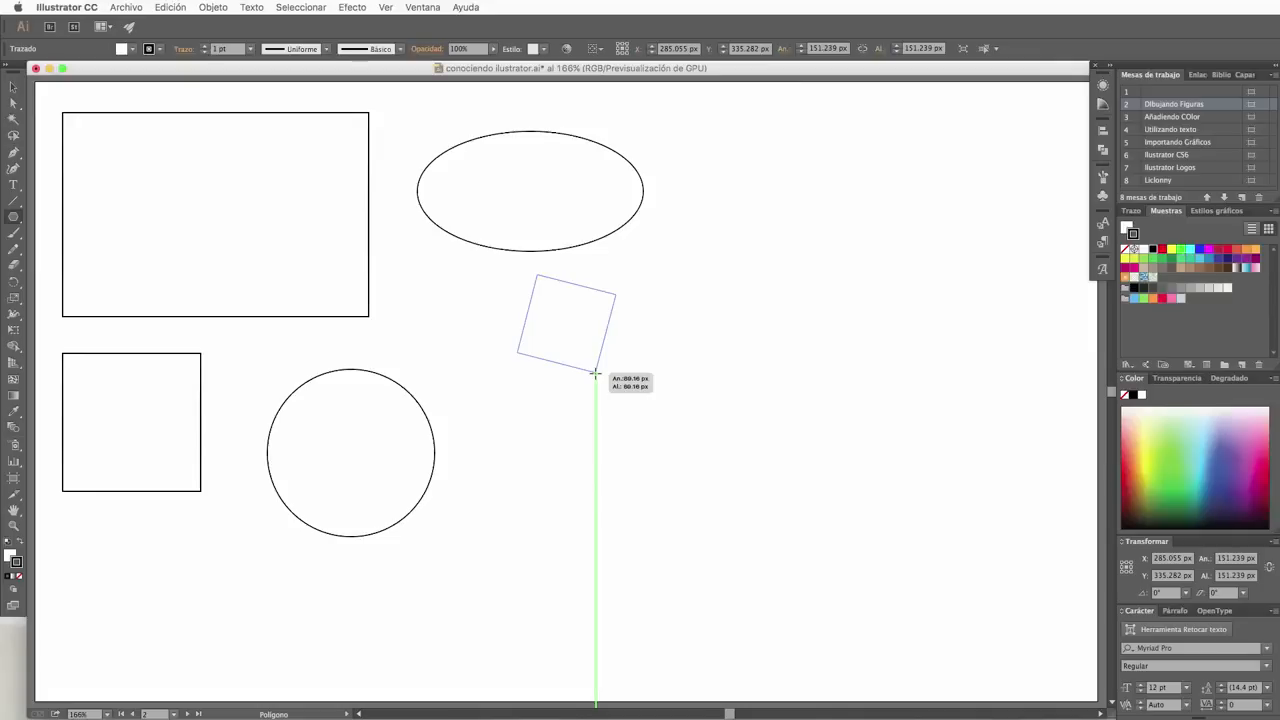
Step: Add more sides to the polygon in progress and reduce it to three sides to form a triangle
{"action": "key", "text": "Up"}
{"action": "key", "text": "Up"}
{"action": "key", "text": "Up"}
{"action": "key", "text": "Up"}
{"action": "key", "text": "Up"}
{"action": "key", "text": "Up"}
{"action": "key", "text": "Up"}
{"action": "key", "text": "Up"}
{"action": "key", "text": "Up"}
{"action": "key", "text": "Up"}
{"action": "key", "text": "Up"}
{"action": "key", "text": "Up"}
{"action": "key", "text": "Down"}
{"action": "key", "text": "Down"}
{"action": "key", "text": "Down"}
{"action": "key", "text": "Down"}
{"action": "key", "text": "Down"}
{"action": "key", "text": "Down"}
{"action": "key", "text": "Down"}
{"action": "key", "text": "Down"}
{"action": "key", "text": "Down"}
{"action": "key", "text": "Down"}
{"action": "key", "text": "Down"}
{"action": "key", "text": "Down"}
{"action": "key", "text": "Down"}
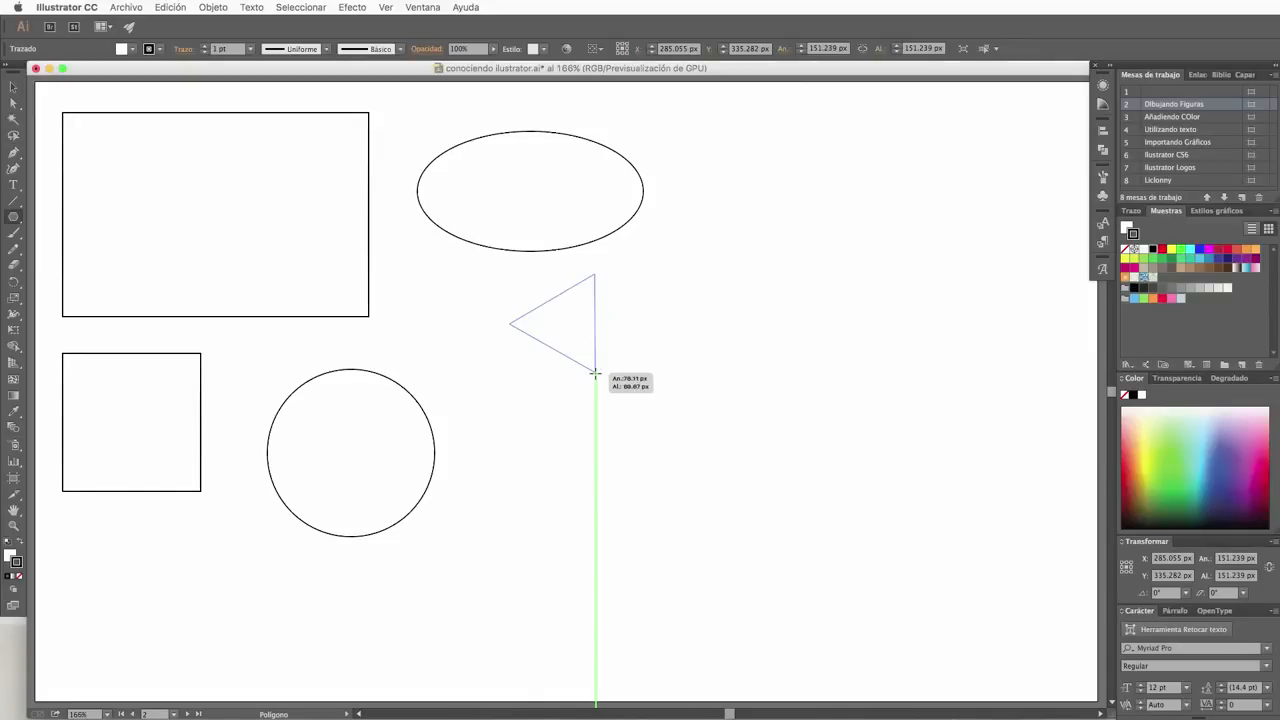
Step: Vary the side count of the polygon in progress below the ellipse and complete it as an octagon about 124 px wide
{"action": "key", "text": "Up"}
{"action": "key", "text": "Up"}
{"action": "key", "text": "Up"}
{"action": "key", "text": "Up"}
{"action": "key", "text": "Up"}
{"action": "key", "text": "Up"}
{"action": "key", "text": "Down"}
{"action": "key", "text": "Down"}
{"action": "key", "text": "Down"}
{"action": "key", "text": "Down"}
{"action": "key", "text": "Down"}
{"action": "key", "text": "Down"}
{"action": "key", "text": "Up"}
{"action": "key", "text": "Up"}
{"action": "key", "text": "Up"}
{"action": "key", "text": "Up"}
{"action": "key", "text": "Up"}
{"action": "key", "text": "Up"}
{"action": "key", "text": "Up"}
{"action": "key", "text": "Up"}
{"action": "key", "text": "Up"}
{"action": "key", "text": "Up"}
{"action": "key", "text": "Up"}
{"action": "key", "text": "Up"}
{"action": "key", "text": "Up"}
{"action": "key", "text": "Up"}
{"action": "key", "text": "Up"}
{"action": "key", "text": "Up"}
{"action": "key", "text": "Down"}
{"action": "key", "text": "Down"}
{"action": "key", "text": "Down"}
{"action": "key", "text": "Down"}
{"action": "key", "text": "Down"}
{"action": "key", "text": "Down"}
{"action": "key", "text": "Down"}
{"action": "key", "text": "Down"}
{"action": "key", "text": "Down"}
{"action": "key", "text": "Down"}
{"action": "key", "text": "Down"}
{"action": "key", "text": "Down"}
{"action": "key", "text": "Down"}
{"action": "key", "text": "Down"}
{"action": "key", "text": "Down"}
{"action": "key", "text": "Down"}
{"action": "mouse_move", "coordinate": [595, 373]}
{"action": "left_mouse_down"}
{"action": "mouse_move", "coordinate": [611, 386]}
{"action": "mouse_move", "coordinate": [596, 393]}
{"action": "mouse_move", "coordinate": [623, 391]}
{"action": "mouse_move", "coordinate": [578, 395]}
{"action": "mouse_move", "coordinate": [596, 391]}
{"action": "left_mouse_up"}
{"action": "key", "text": "Up"}
{"action": "key", "text": "Up"}
{"action": "key", "text": "Up"}
{"action": "key", "text": "Up"}
{"action": "key", "text": "Up"}
{"action": "key", "text": "Up"}
{"action": "key", "text": "Up"}
{"action": "key", "text": "Up"}
{"action": "key", "text": "Up"}
{"action": "key", "text": "Up"}
{"action": "key", "text": "Up"}
{"action": "key", "text": "Up"}
{"action": "key", "text": "Up"}
{"action": "key", "text": "Up"}
{"action": "key", "text": "Up"}
{"action": "key", "text": "Up"}
{"action": "key", "text": "Up"}
{"action": "key", "text": "Down"}
{"action": "key", "text": "Down"}
{"action": "key", "text": "Down"}
{"action": "key", "text": "Down"}
{"action": "key", "text": "Down"}
{"action": "key", "text": "Down"}
{"action": "key", "text": "Down"}
{"action": "key", "text": "Down"}
{"action": "key", "text": "Down"}
{"action": "key", "text": "Down"}
{"action": "key", "text": "Down"}
{"action": "key", "text": "Down"}
{"action": "key", "text": "Down"}
{"action": "key", "text": "Down"}
{"action": "key", "text": "Down"}
{"action": "key", "text": "Down"}
{"action": "key", "text": "Down"}
{"action": "key", "text": "Up"}
{"action": "key", "text": "Up"}
{"action": "key", "text": "Up"}
{"action": "key", "text": "Up"}
{"action": "key", "text": "Up"}
{"action": "key", "text": "Up"}
{"action": "key", "text": "Up"}
{"action": "key", "text": "Up"}
{"action": "key", "text": "Down"}
{"action": "key", "text": "Down"}
{"action": "key", "text": "Down"}
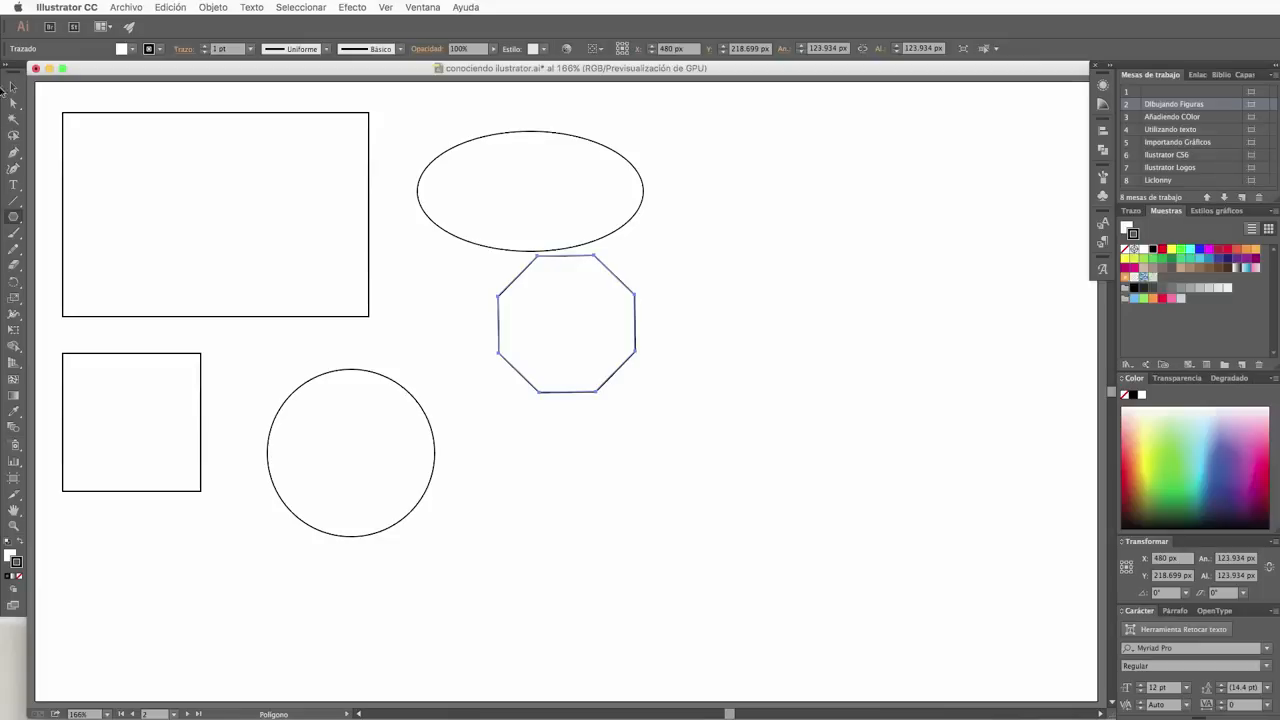
Step: Draw a nine-pointed star about 187 px wide to the right of the ellipse with the Star tool, varying its point count
{"action": "left_click", "coordinate": [15, 218]}
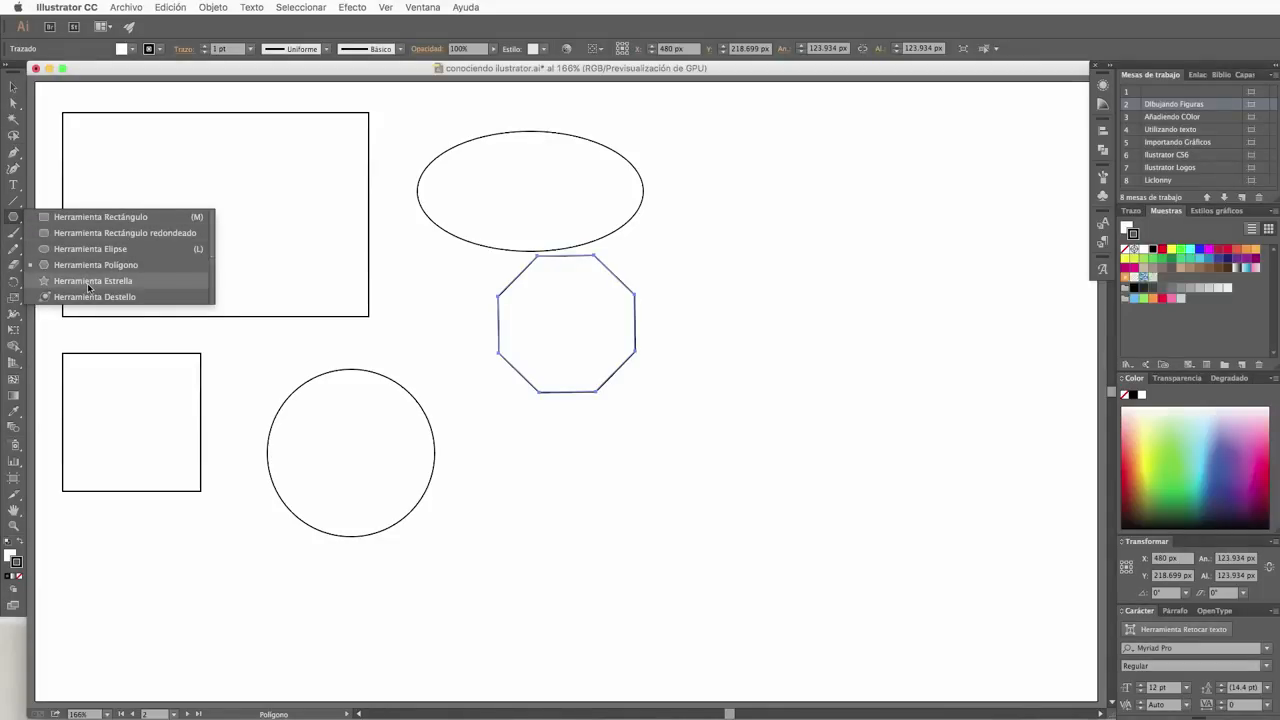
{"action": "left_click", "coordinate": [88, 283]}
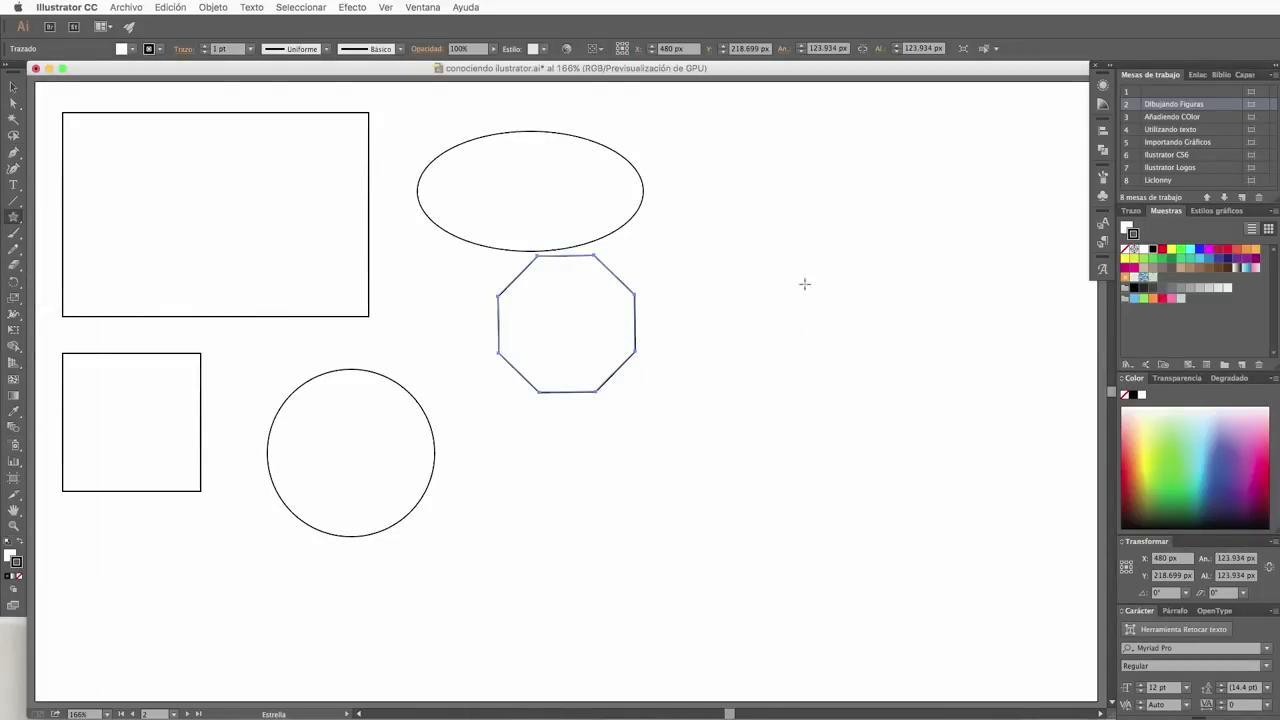
{"action": "left_click_drag", "start_coordinate": [826, 268], "coordinate": [764, 354]}
{"action": "key", "text": "Up"}
{"action": "key", "text": "Up"}
{"action": "key", "text": "Up"}
{"action": "key", "text": "Up"}
{"action": "key", "text": "Up"}
{"action": "key", "text": "Up"}
{"action": "key", "text": "Up"}
{"action": "key", "text": "Down"}
{"action": "key", "text": "Down"}
{"action": "key", "text": "Down"}
{"action": "key", "text": "Down"}
{"action": "key", "text": "Down"}
{"action": "key", "text": "Down"}
{"action": "key", "text": "Down"}
{"action": "key", "text": "Down"}
{"action": "key", "text": "Down"}
{"action": "key", "text": "Up"}
{"action": "key", "text": "Up"}
{"action": "key", "text": "Up"}
{"action": "key", "text": "Up"}
{"action": "key", "text": "Up"}
{"action": "key", "text": "Up"}
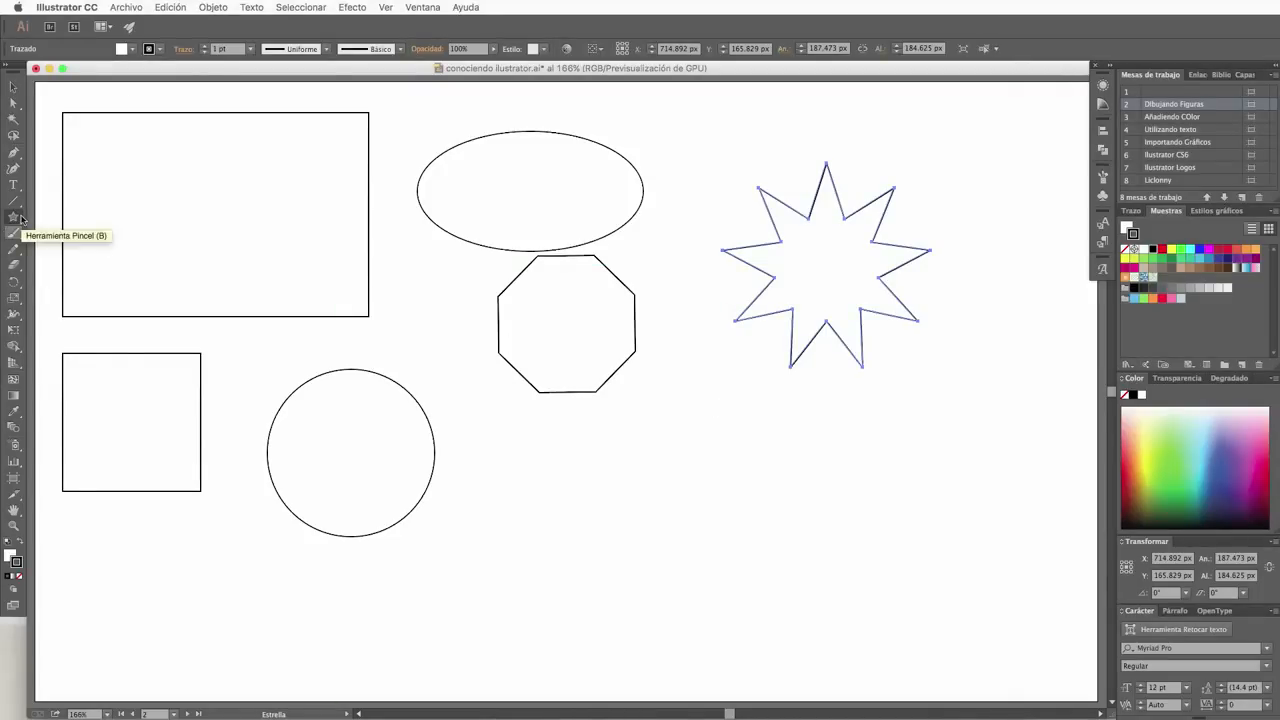
Step: Go to the "Añadiendo COlor" artboard, isolate the hat group and swap fill and stroke on the moustache's left half to make it solid black
{"action": "left_click", "coordinate": [13, 87]}
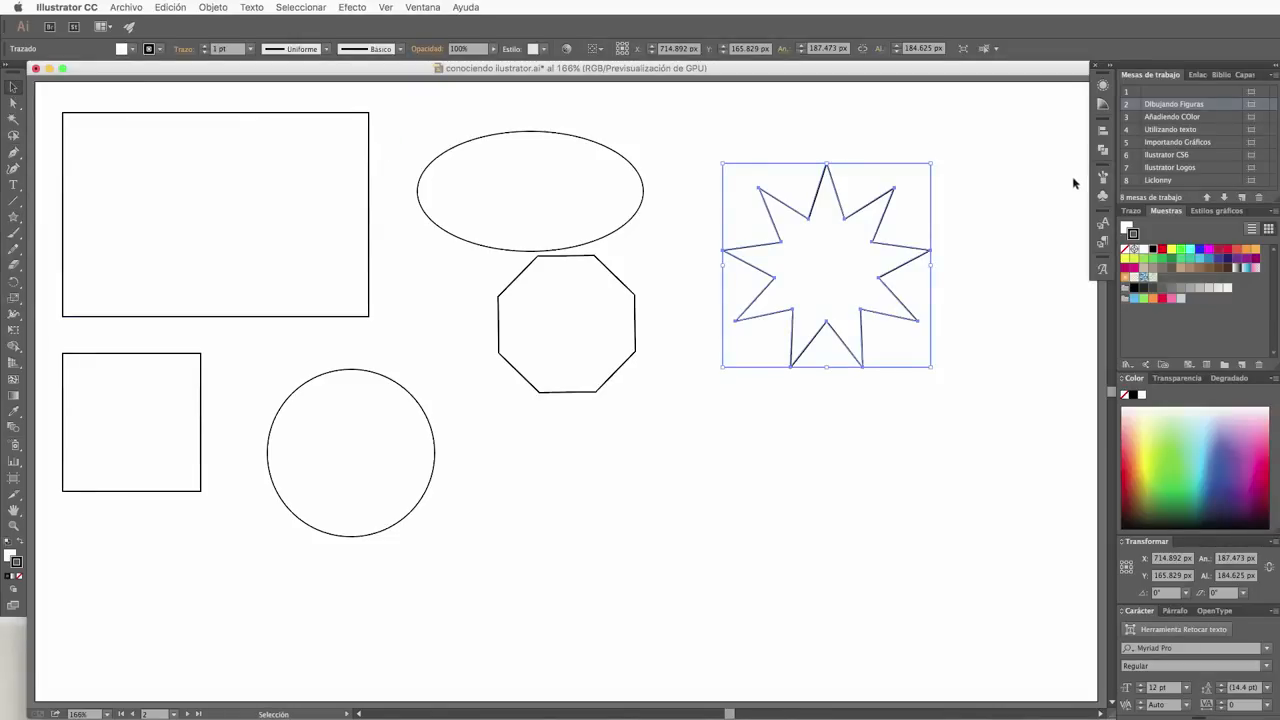
{"action": "double_click", "coordinate": [1212, 120]}
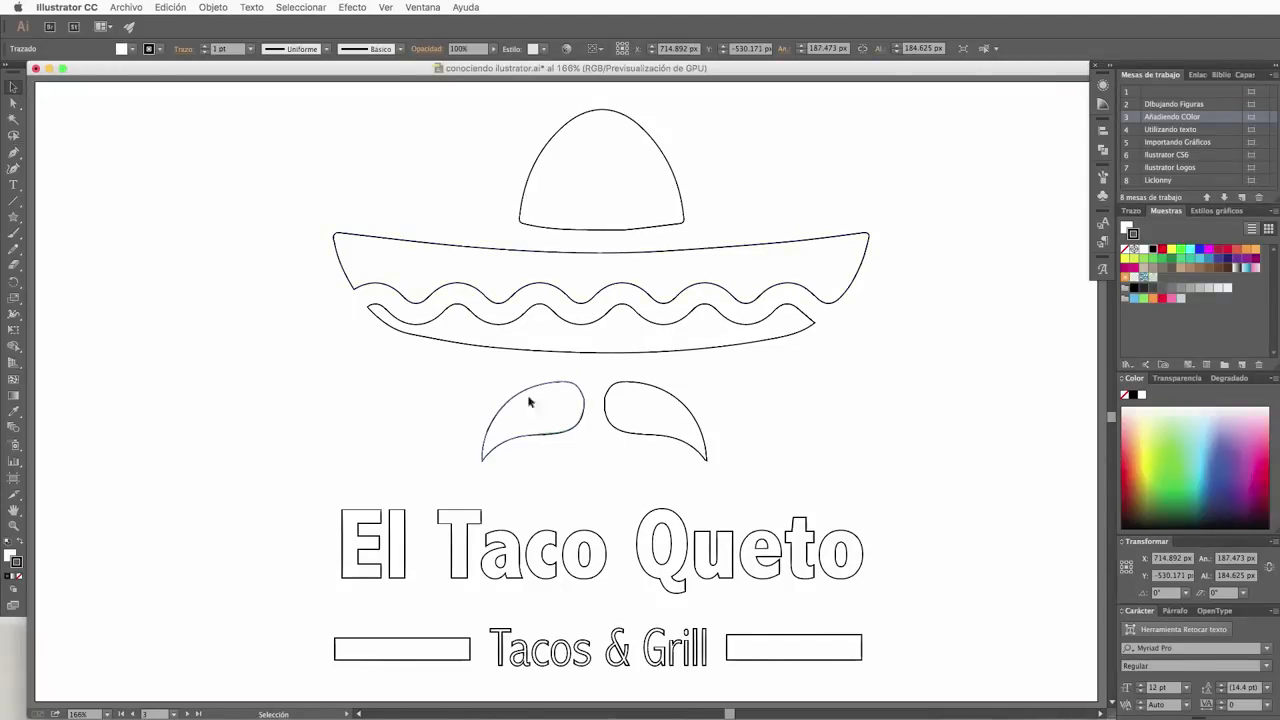
{"action": "left_click", "coordinate": [546, 436]}
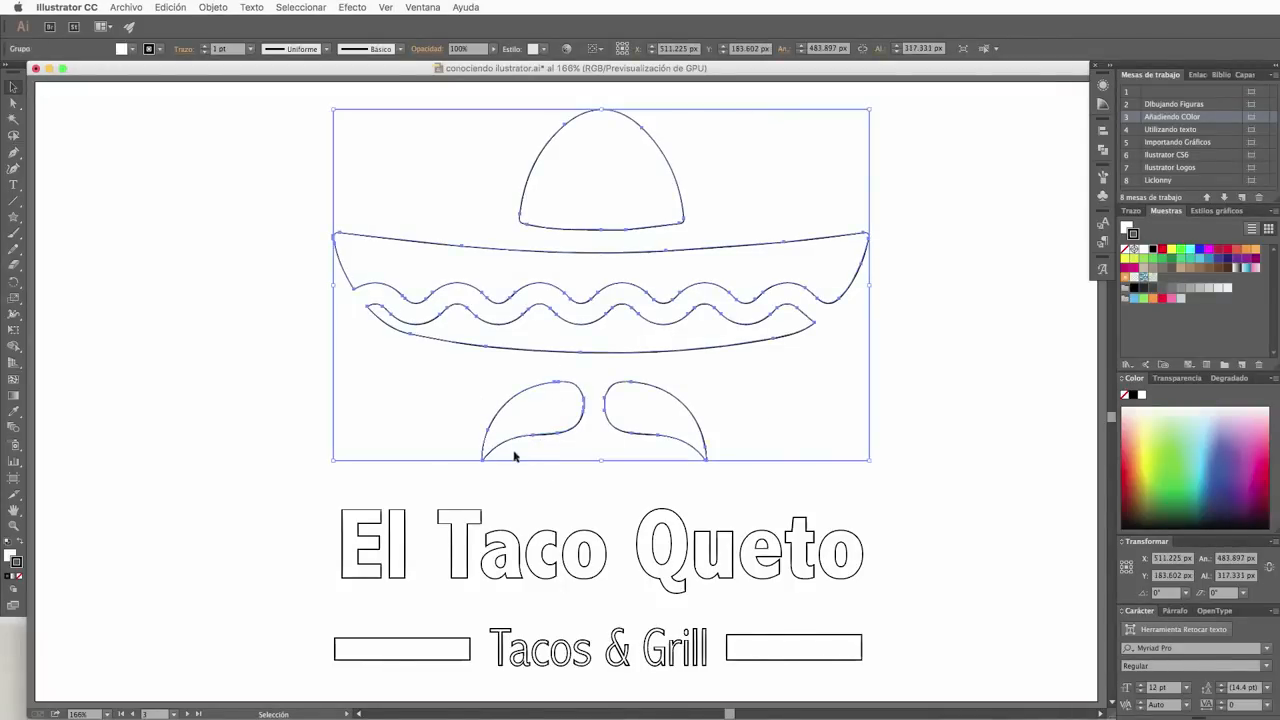
{"action": "double_click", "coordinate": [527, 440]}
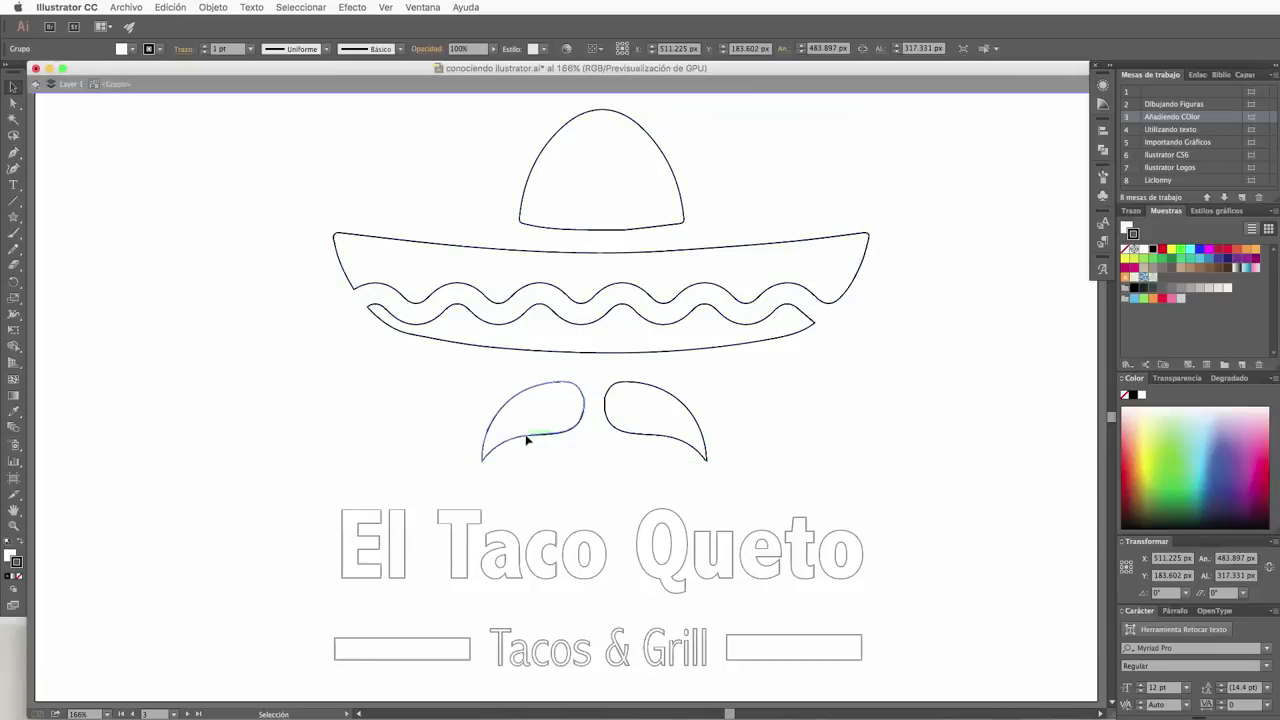
{"action": "left_click", "coordinate": [512, 444]}
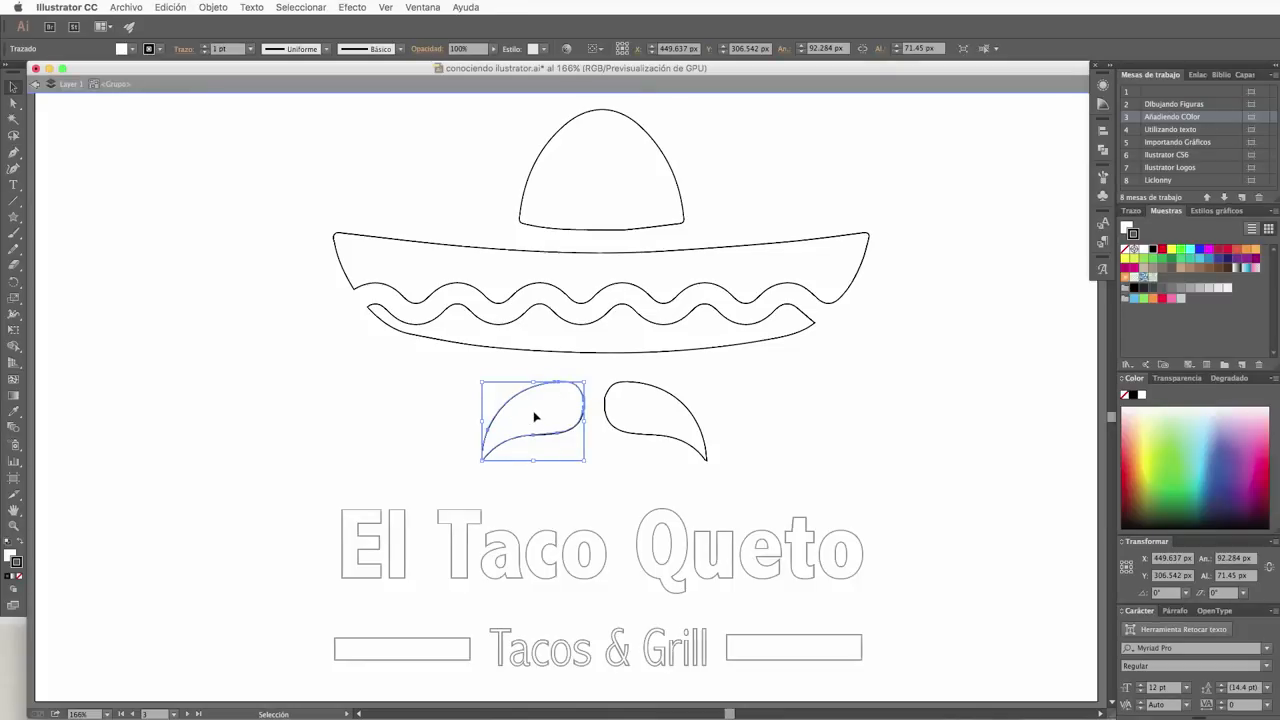
{"action": "left_click", "coordinate": [21, 545]}
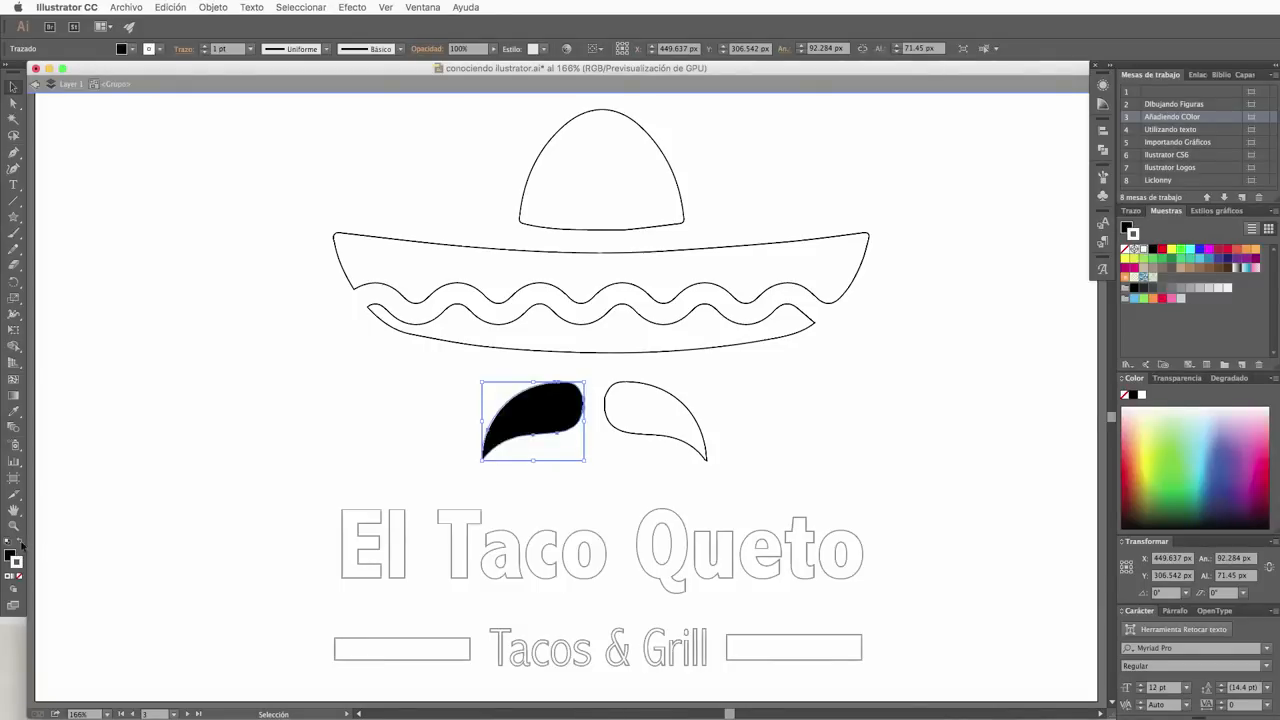
Step: Swap fill and stroke on the moustache's right half to make it solid black, and leave the group's isolation
{"action": "left_click", "coordinate": [617, 441]}
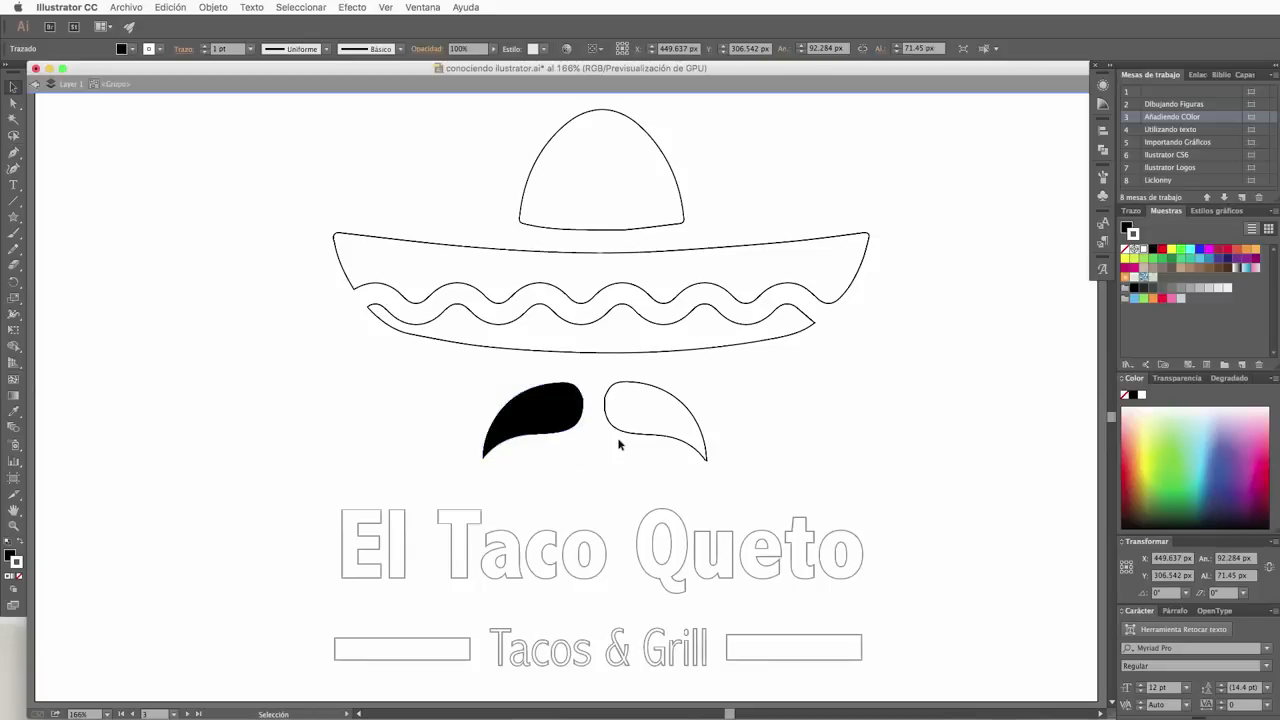
{"action": "left_click", "coordinate": [618, 436]}
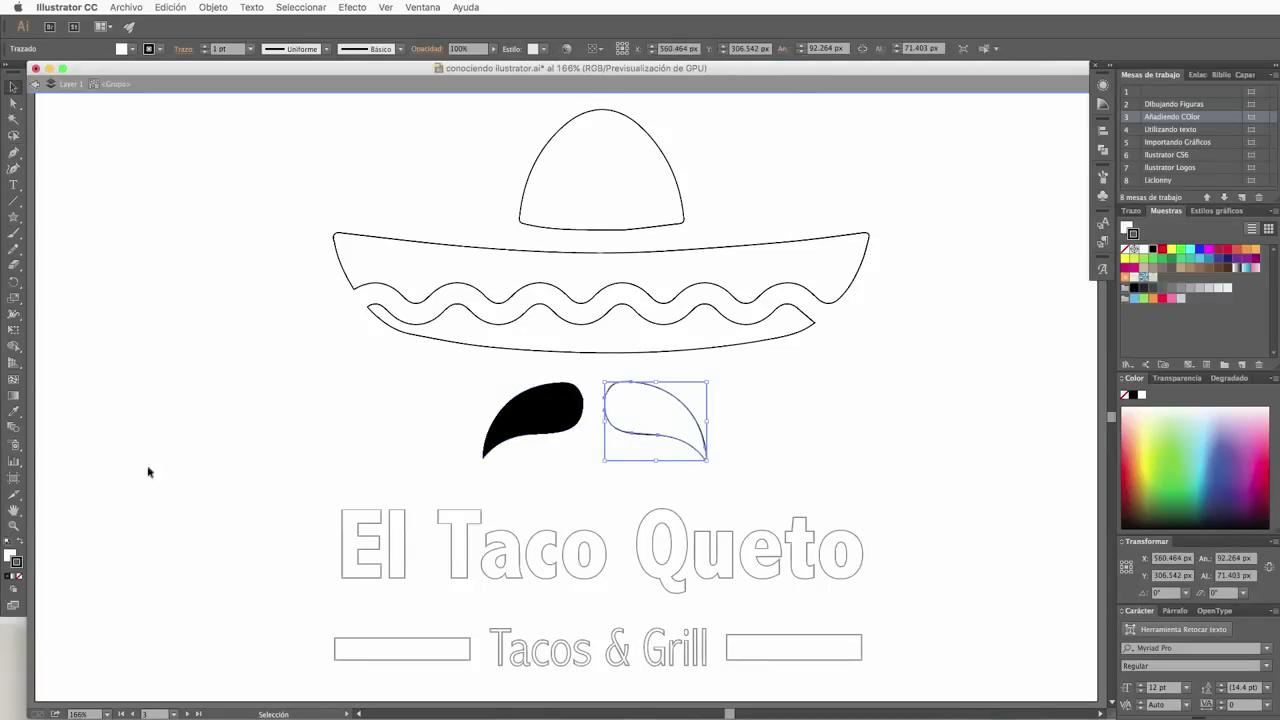
{"action": "left_click", "coordinate": [21, 545]}
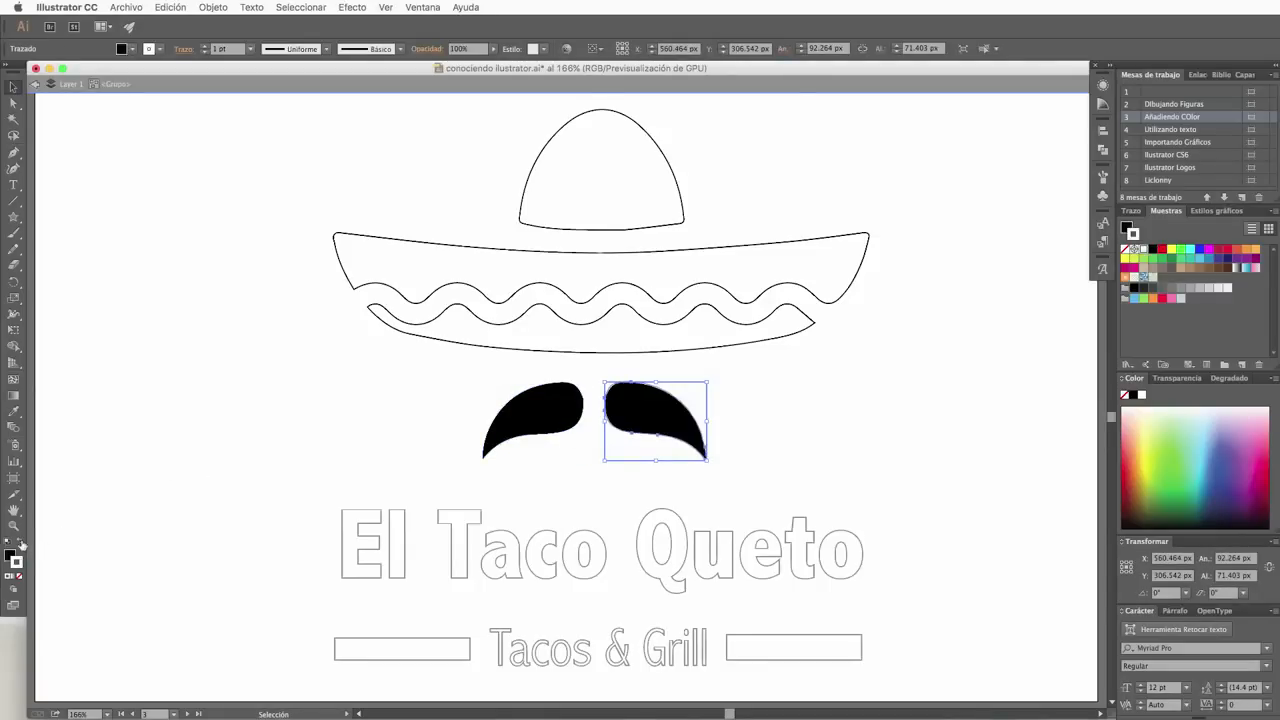
{"action": "left_click", "coordinate": [180, 441]}
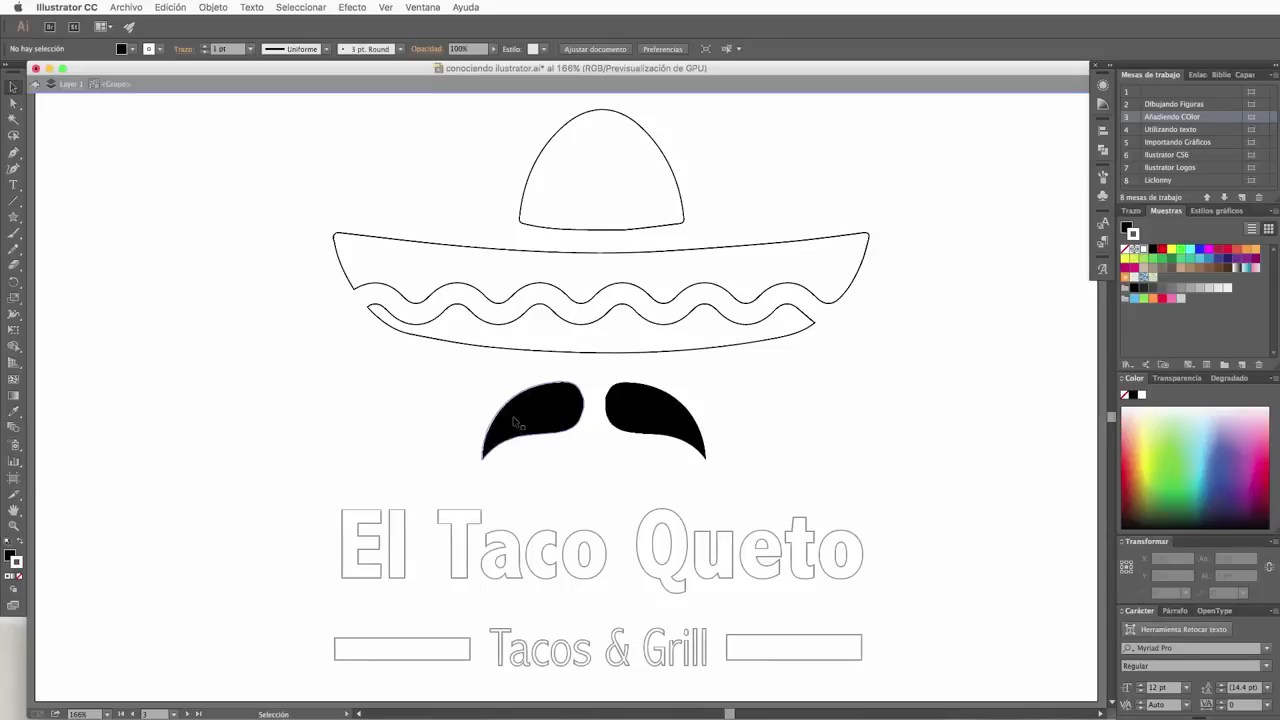
{"action": "double_click", "coordinate": [472, 527]}
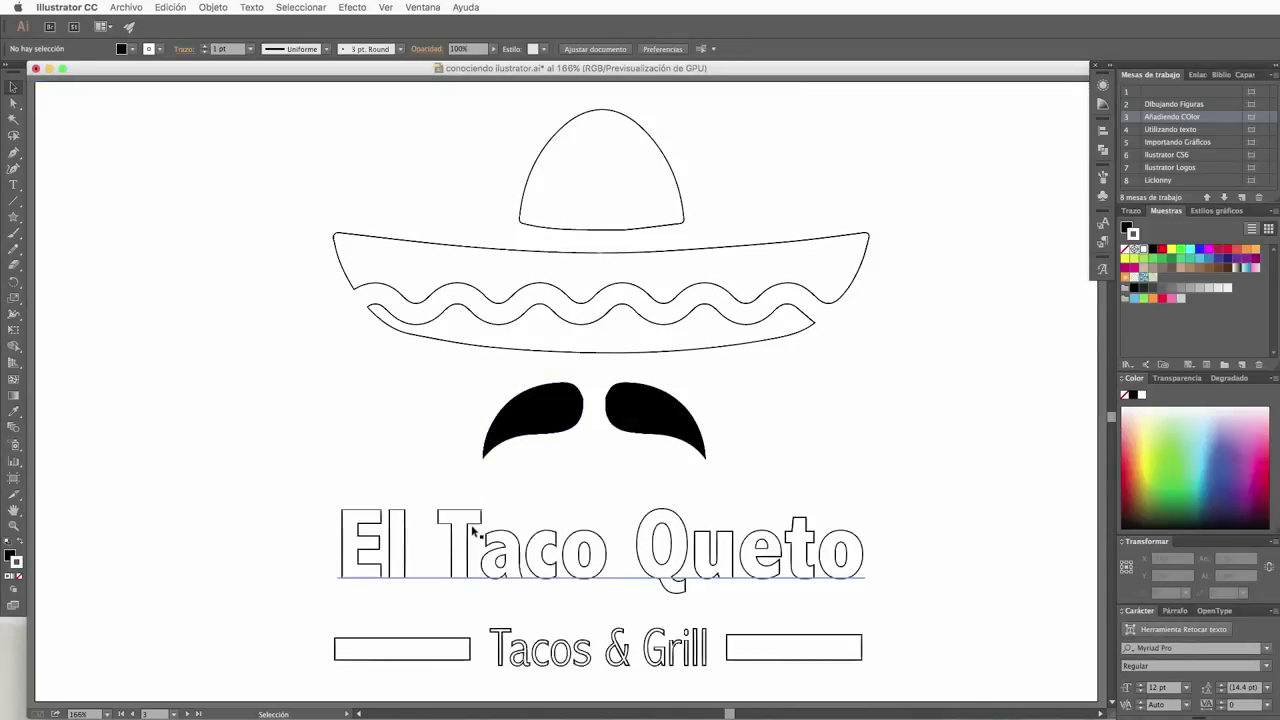
Step: Isolate the hat group again and fill the upper part of the hat's brim with RGB Red
{"action": "left_click", "coordinate": [473, 530]}
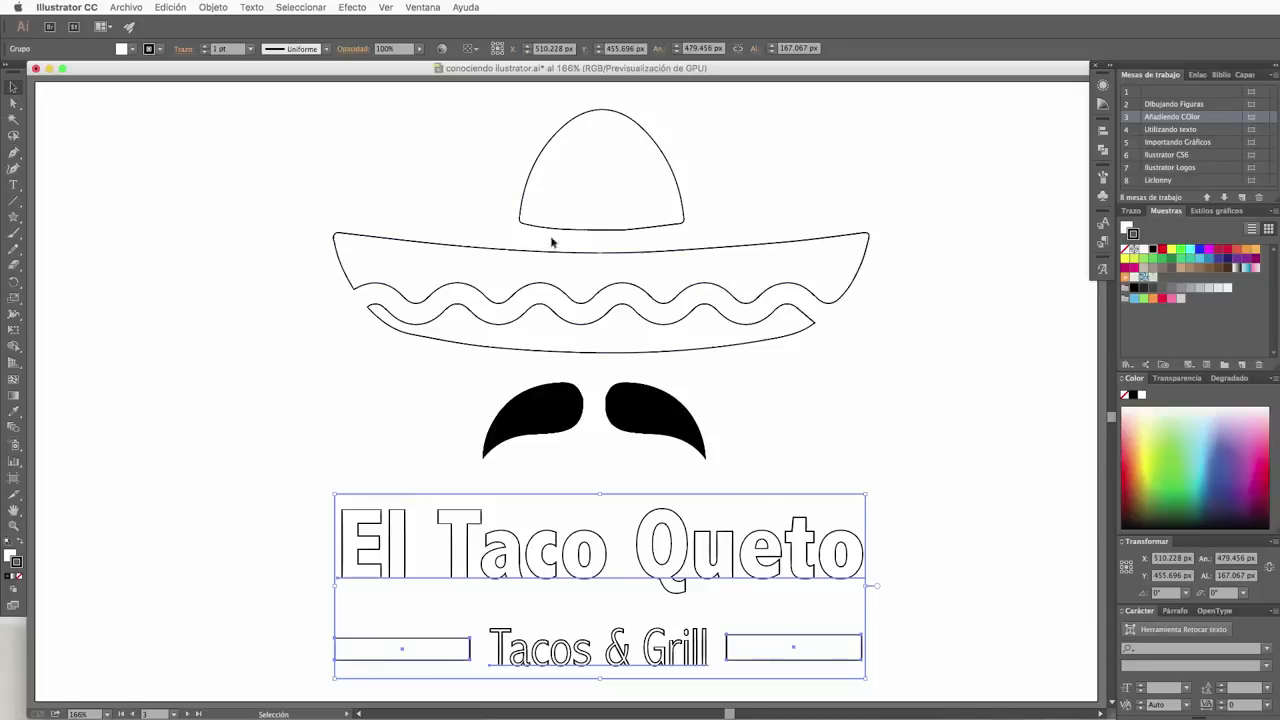
{"action": "left_click", "coordinate": [561, 271]}
{"action": "double_click", "coordinate": [560, 266]}
{"action": "left_click", "coordinate": [563, 260]}
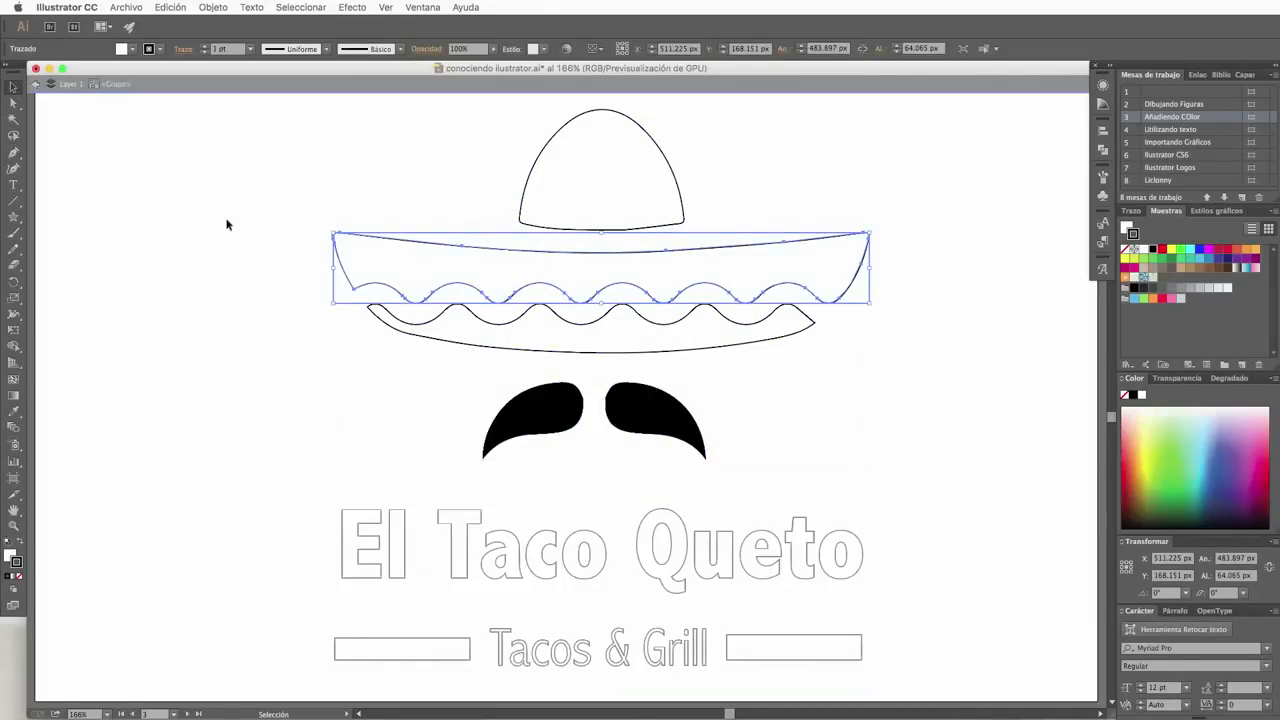
{"action": "left_click", "coordinate": [132, 50]}
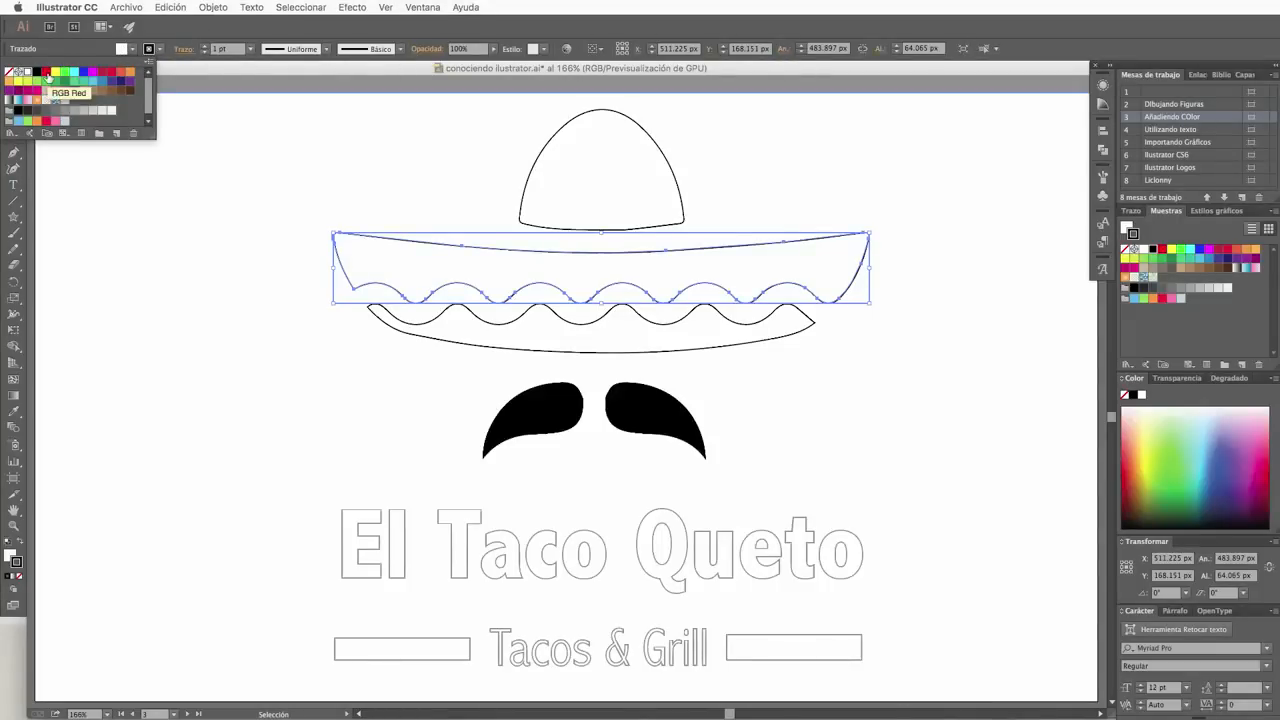
{"action": "left_click", "coordinate": [45, 72]}
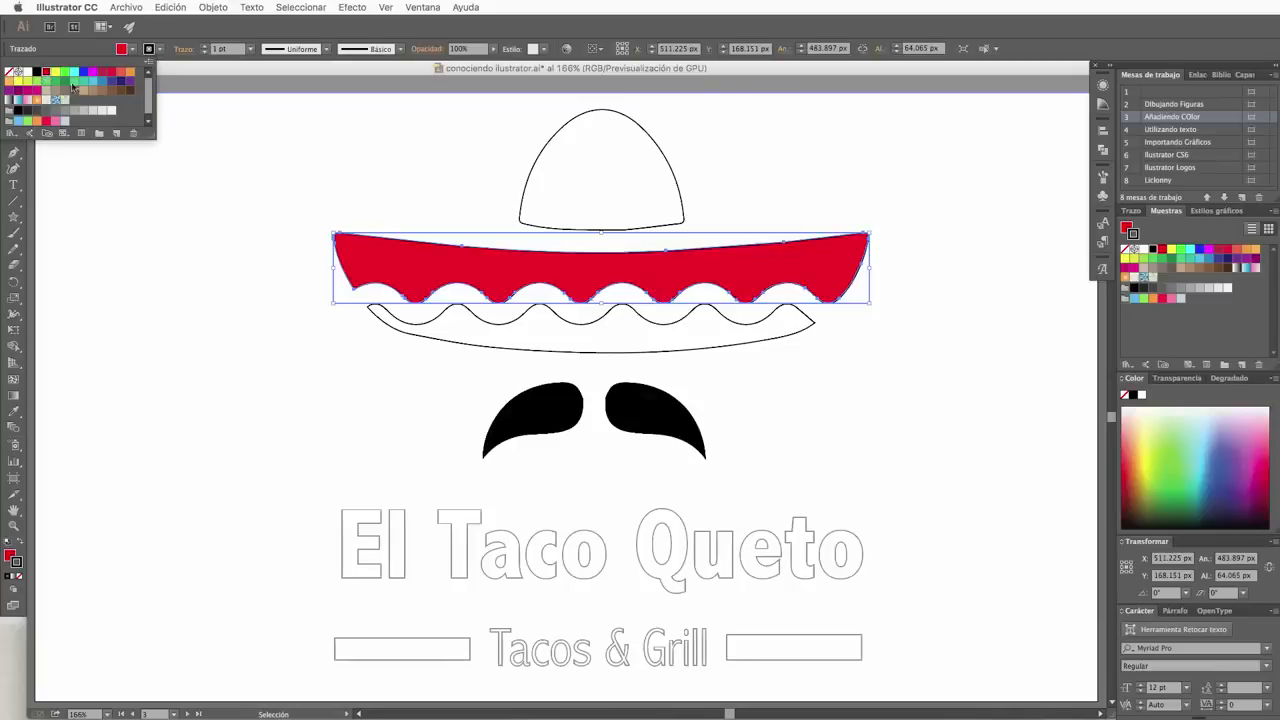
{"action": "left_click", "coordinate": [308, 179]}
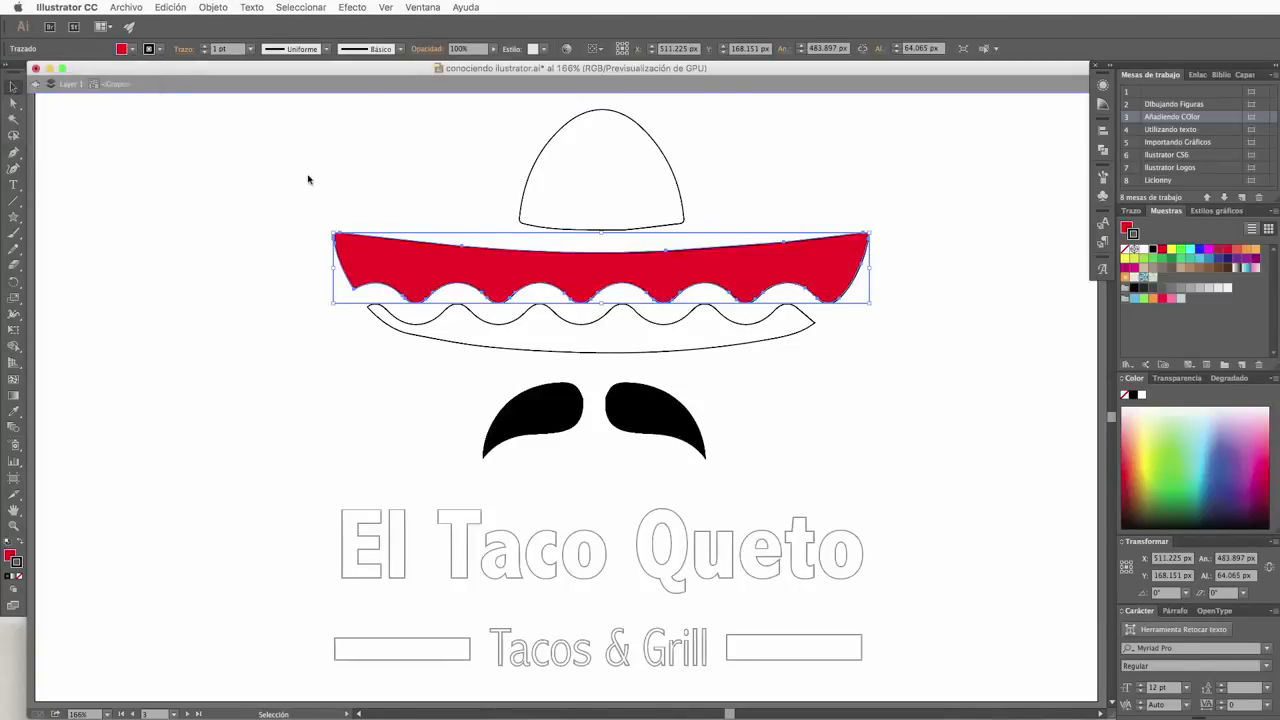
{"action": "left_click", "coordinate": [268, 197]}
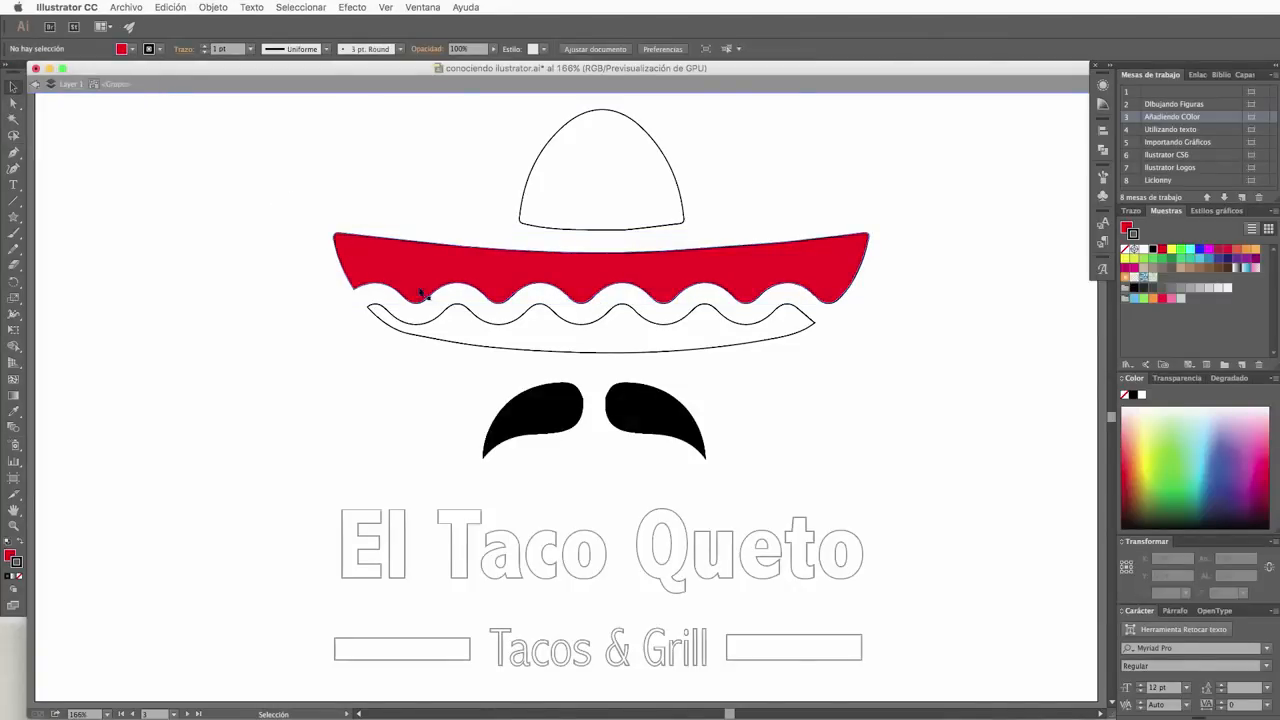
Step: Remove the stroke from the red upper part of the hat's brim
{"action": "left_click", "coordinate": [421, 282]}
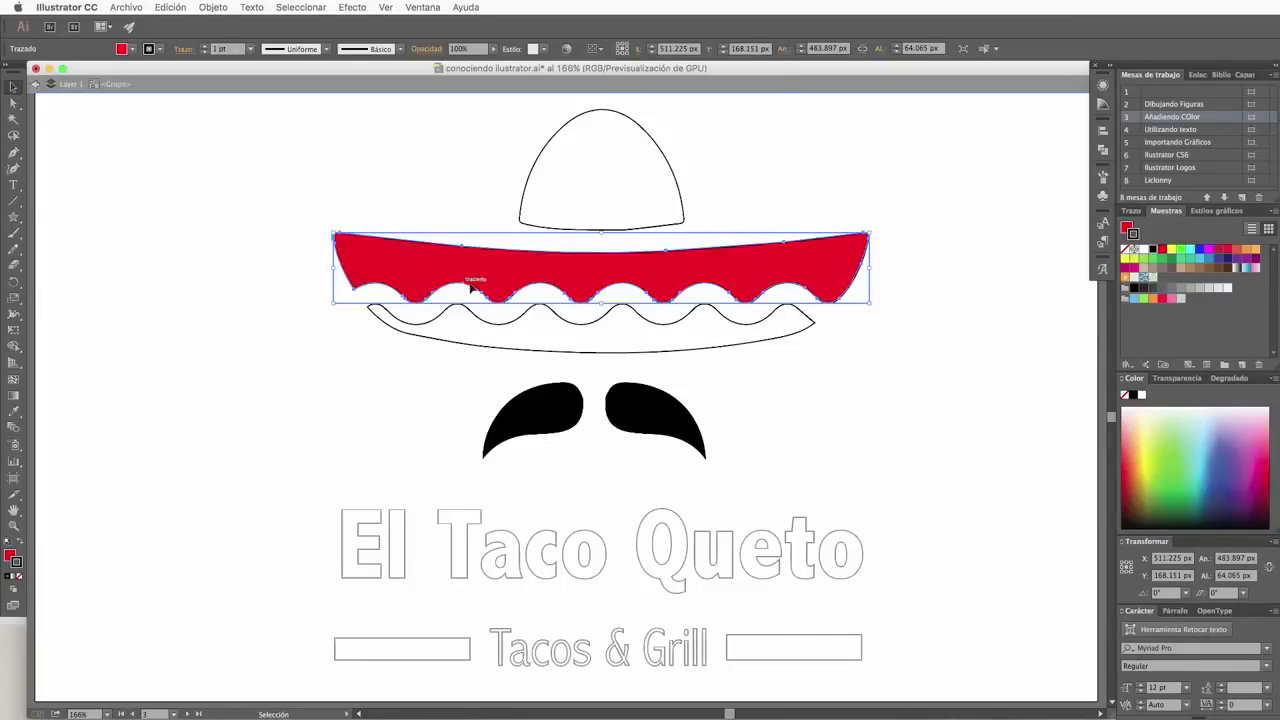
{"action": "left_click", "coordinate": [160, 50]}
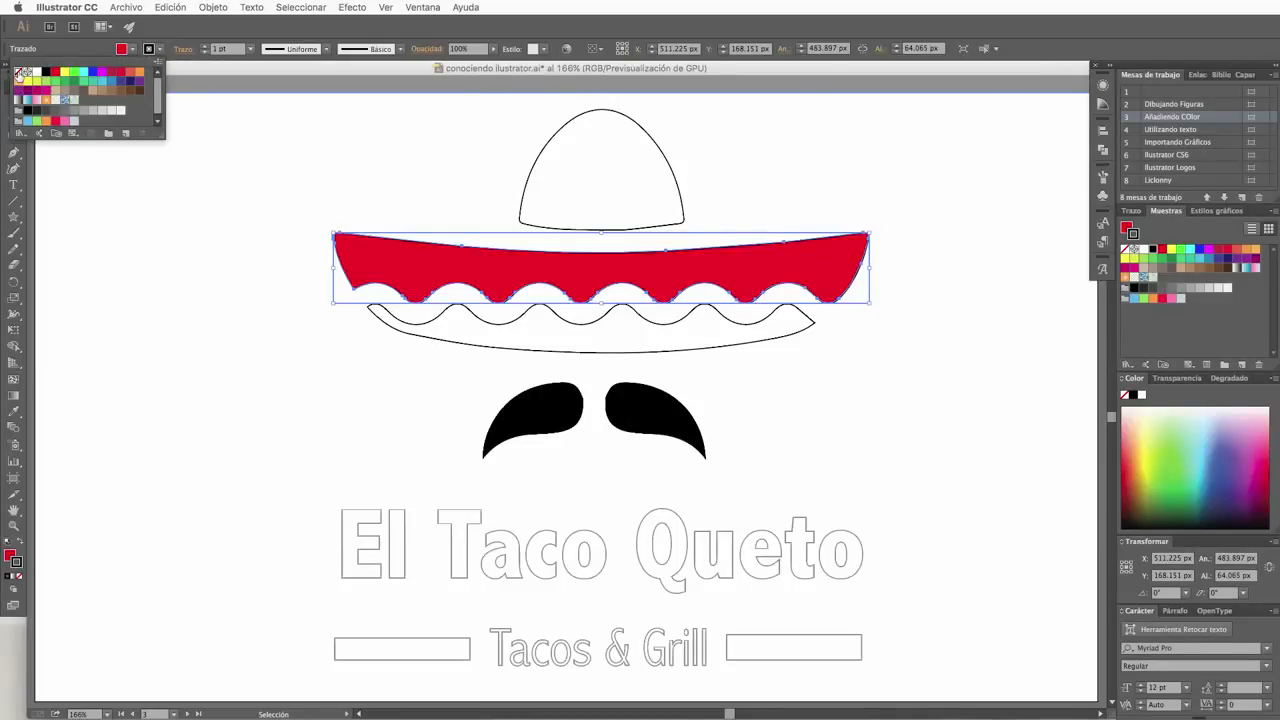
{"action": "left_click", "coordinate": [20, 75]}
{"action": "left_click", "coordinate": [213, 378]}
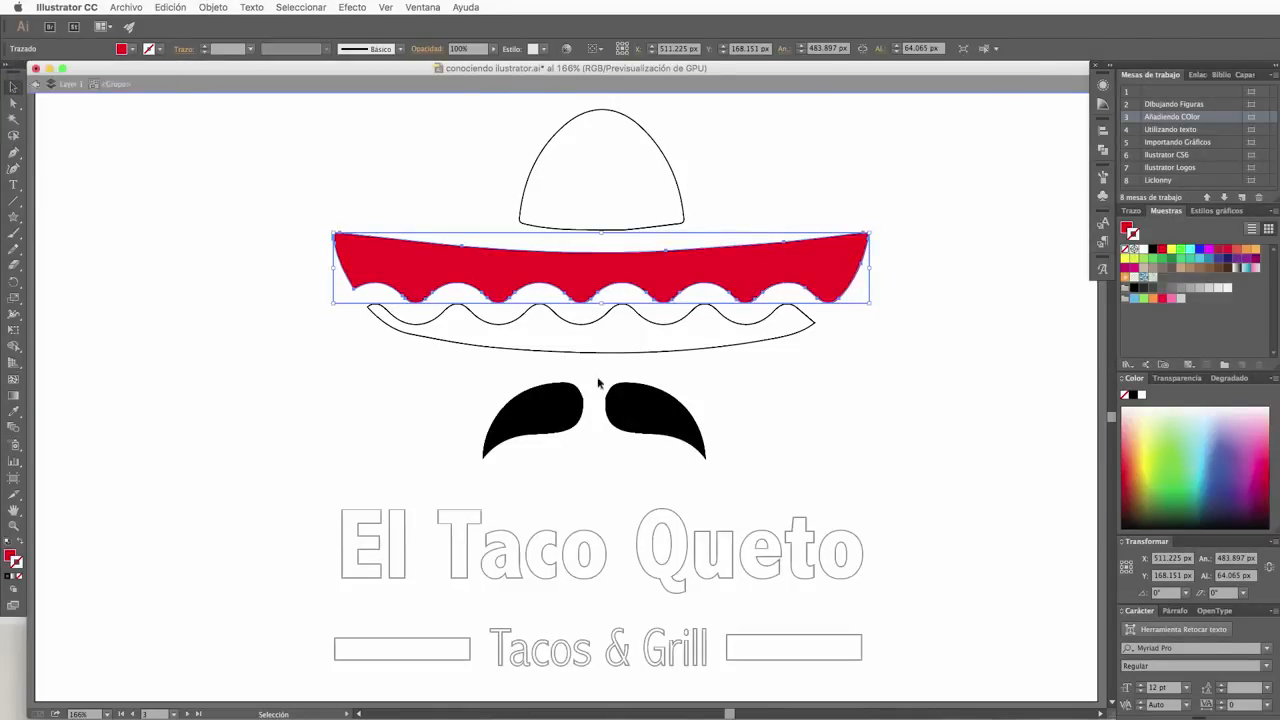
Step: Apply a green stroke to the wavy lower part of the hat's brim
{"action": "left_click", "coordinate": [583, 349]}
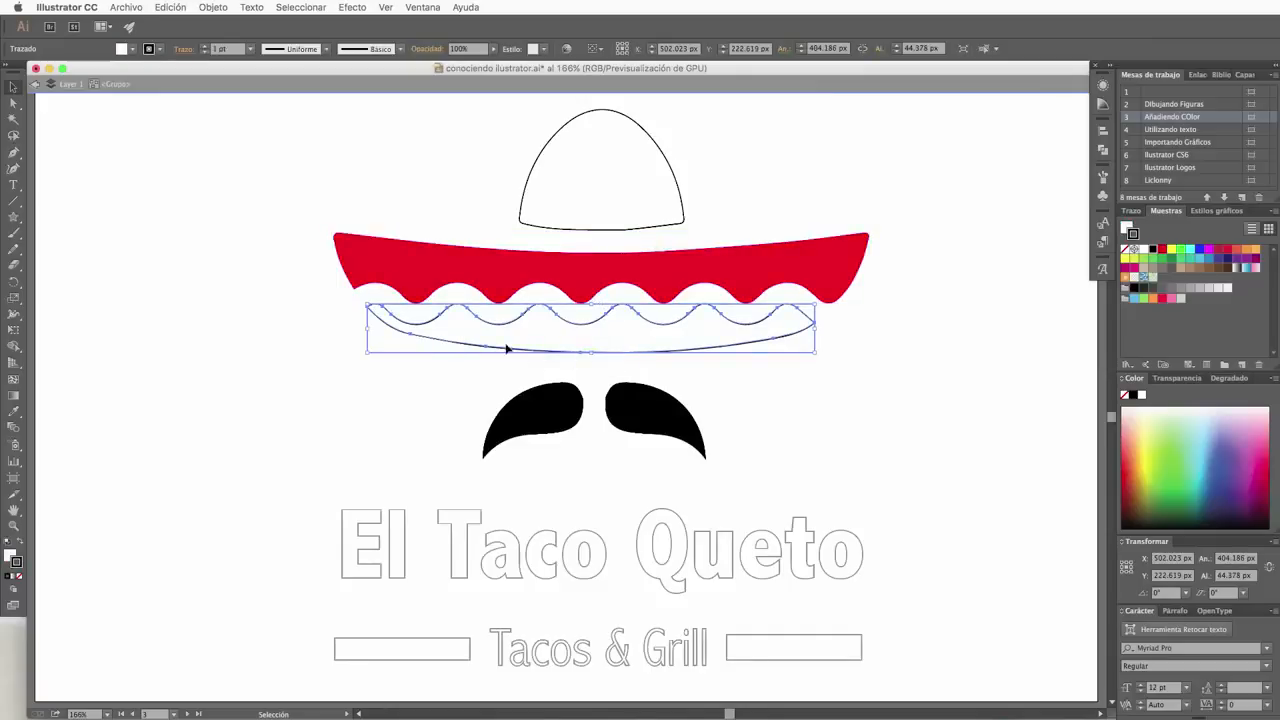
{"action": "left_click", "coordinate": [10, 555]}
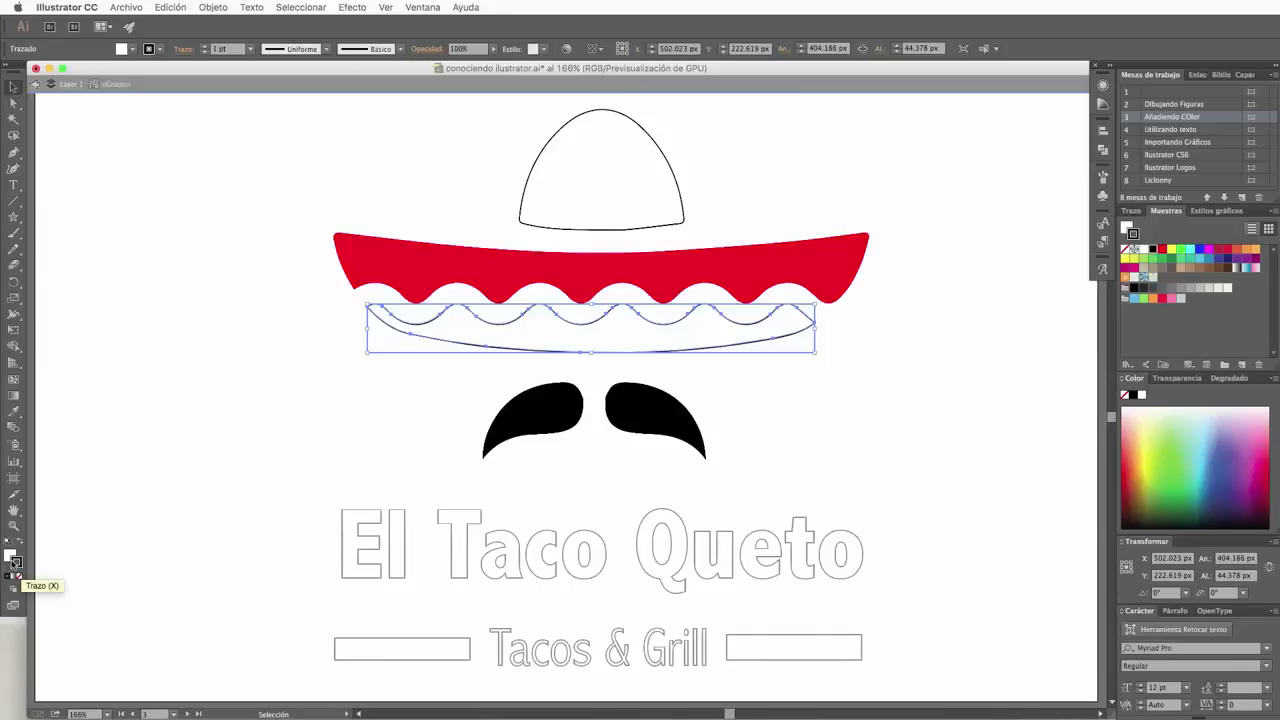
{"action": "left_click", "coordinate": [17, 567]}
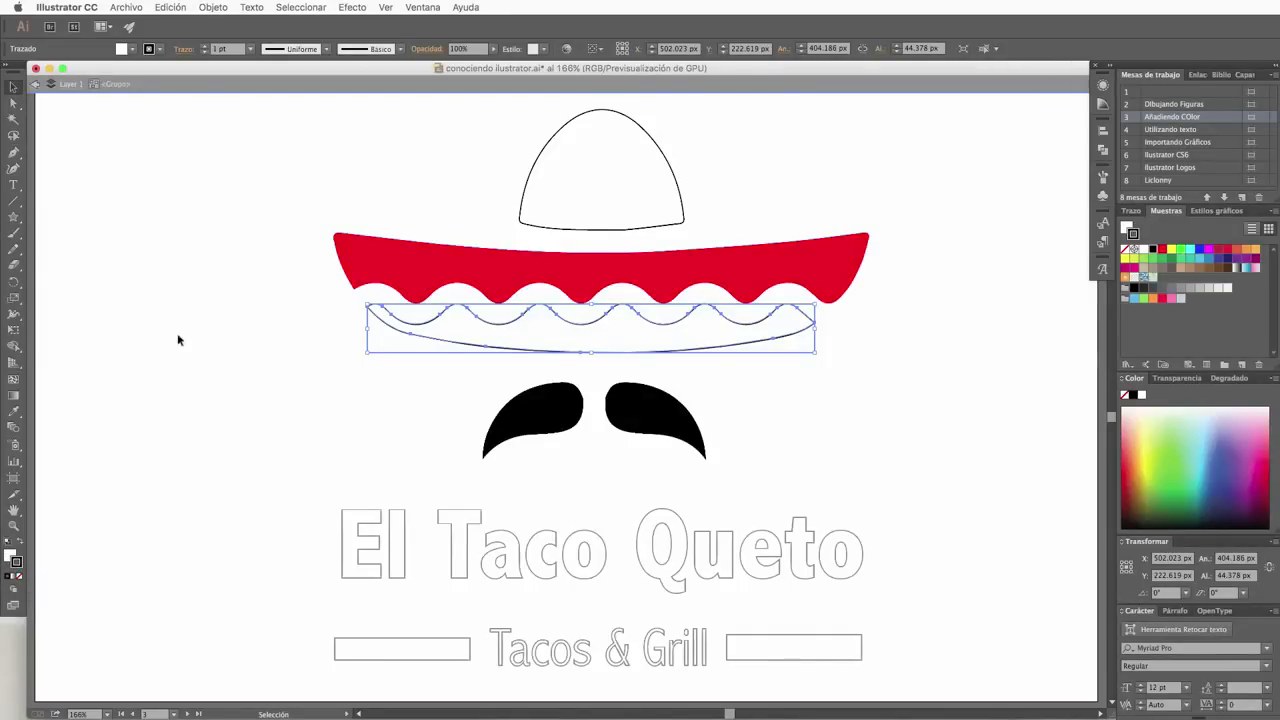
{"action": "left_click", "coordinate": [161, 50]}
{"action": "left_click", "coordinate": [161, 50]}
{"action": "left_click", "coordinate": [161, 50]}
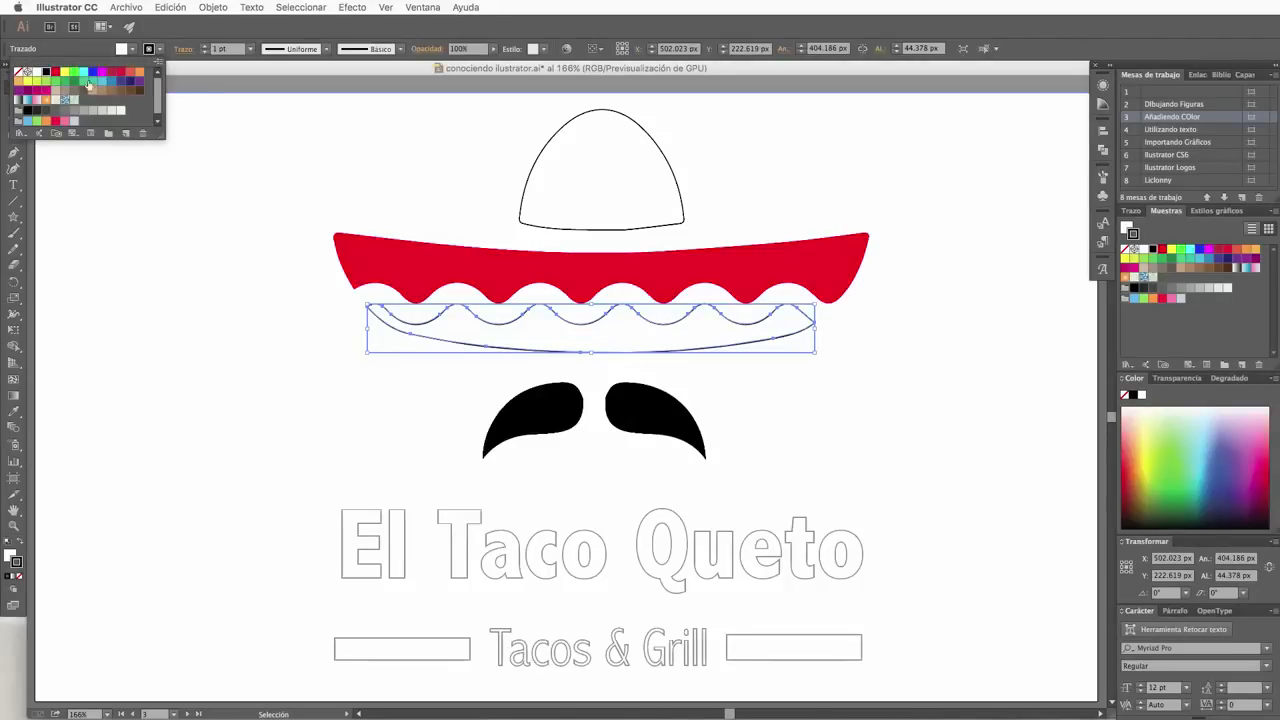
{"action": "left_click", "coordinate": [74, 81]}
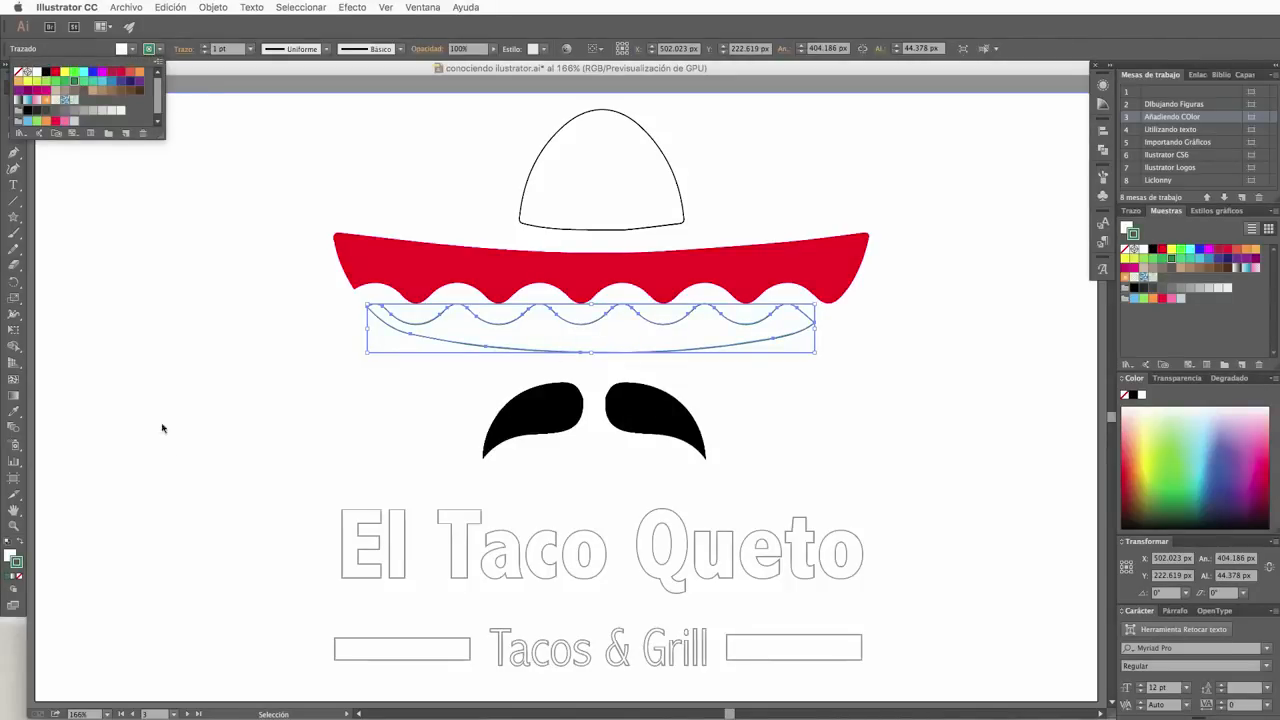
Step: Fill the wavy lower part of the hat's brim with the same green as its stroke
{"action": "left_click", "coordinate": [6, 563]}
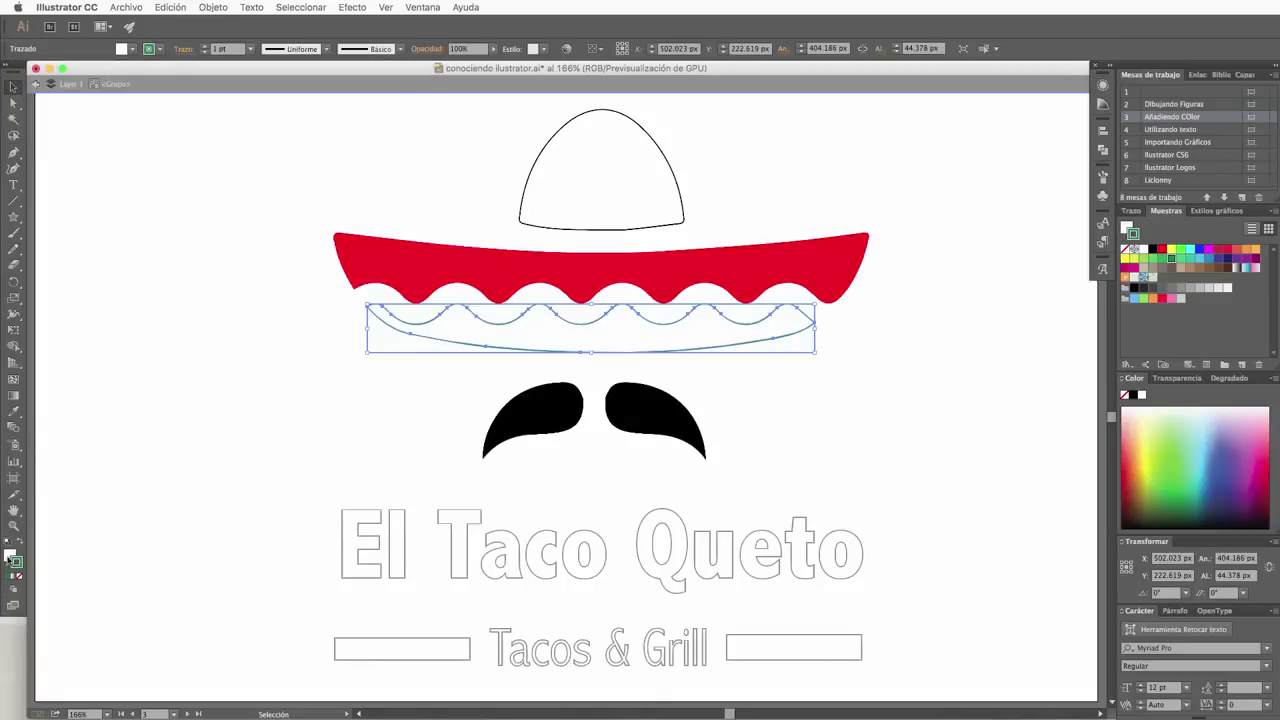
{"action": "left_click", "coordinate": [133, 49]}
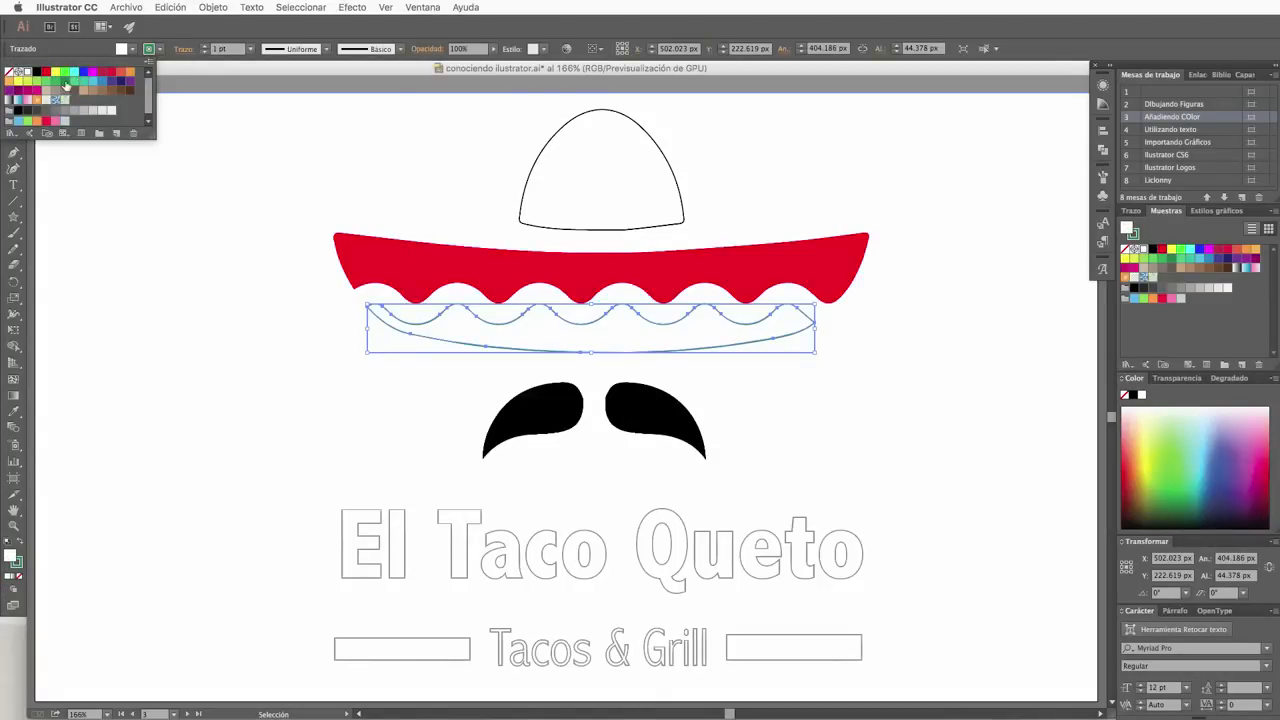
{"action": "left_click", "coordinate": [64, 85]}
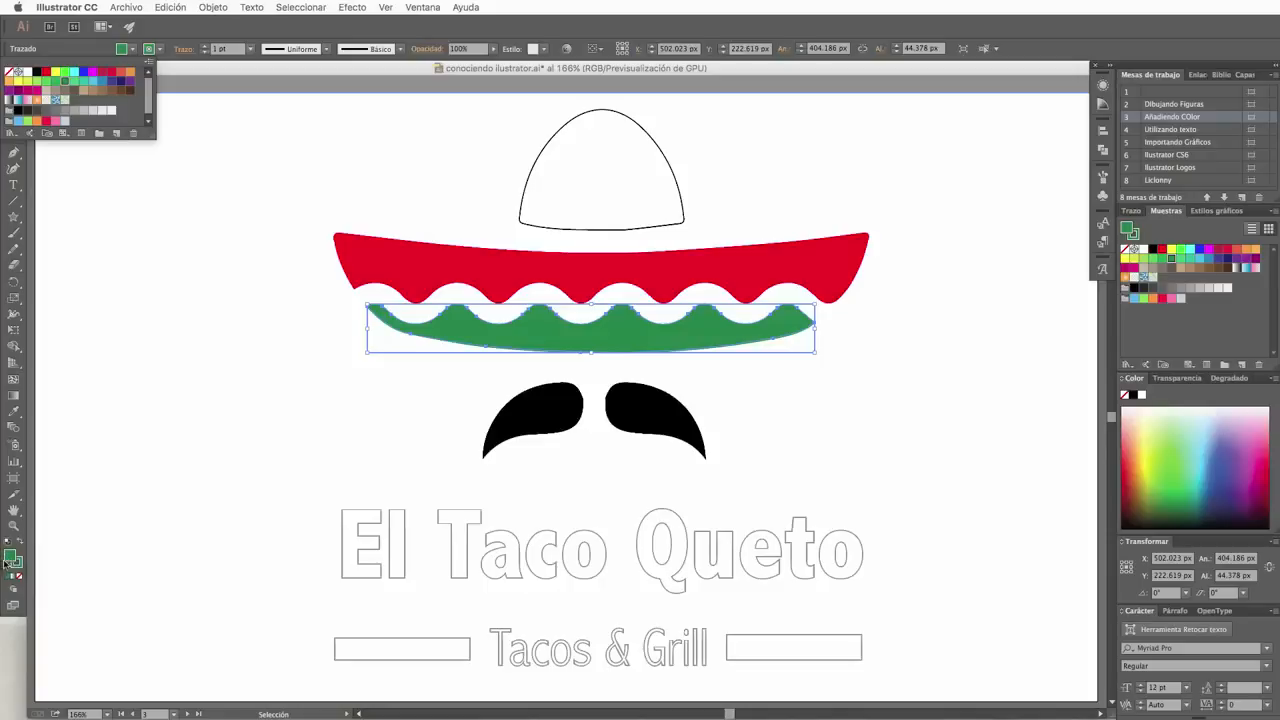
{"action": "left_click", "coordinate": [134, 51]}
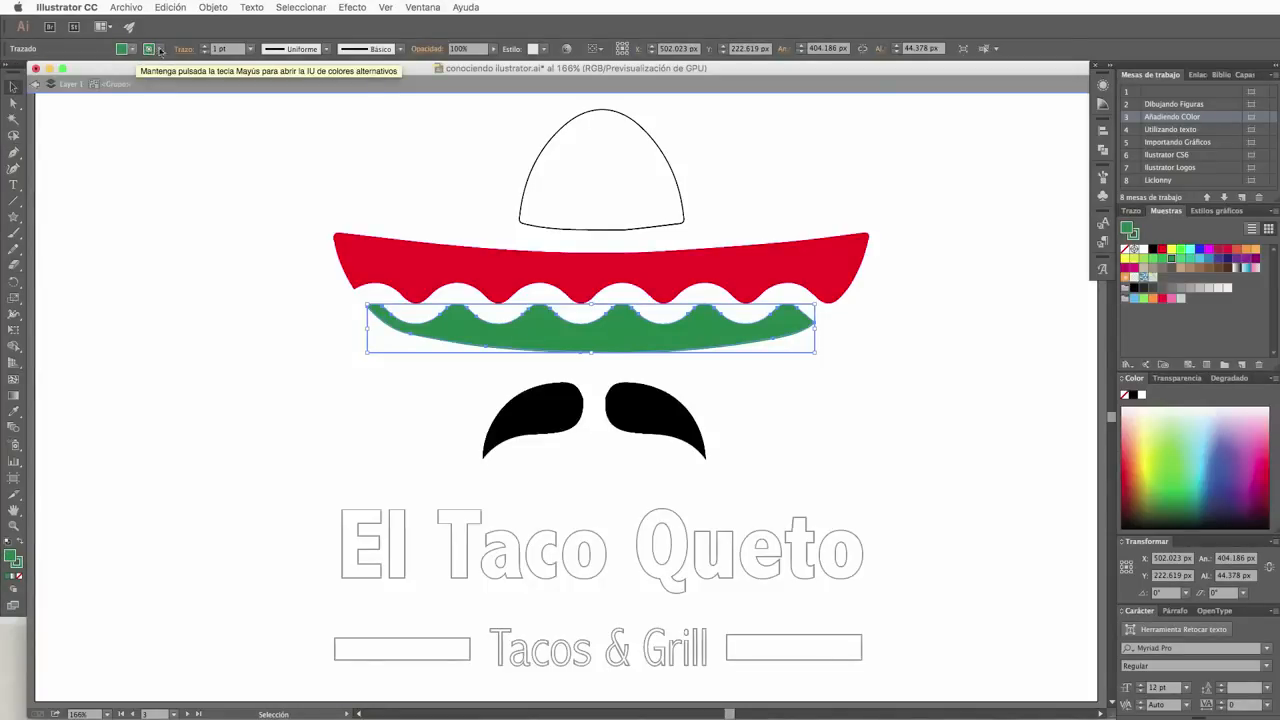
Step: Fill the hat's crown with RGB Red
{"action": "left_click", "coordinate": [535, 178]}
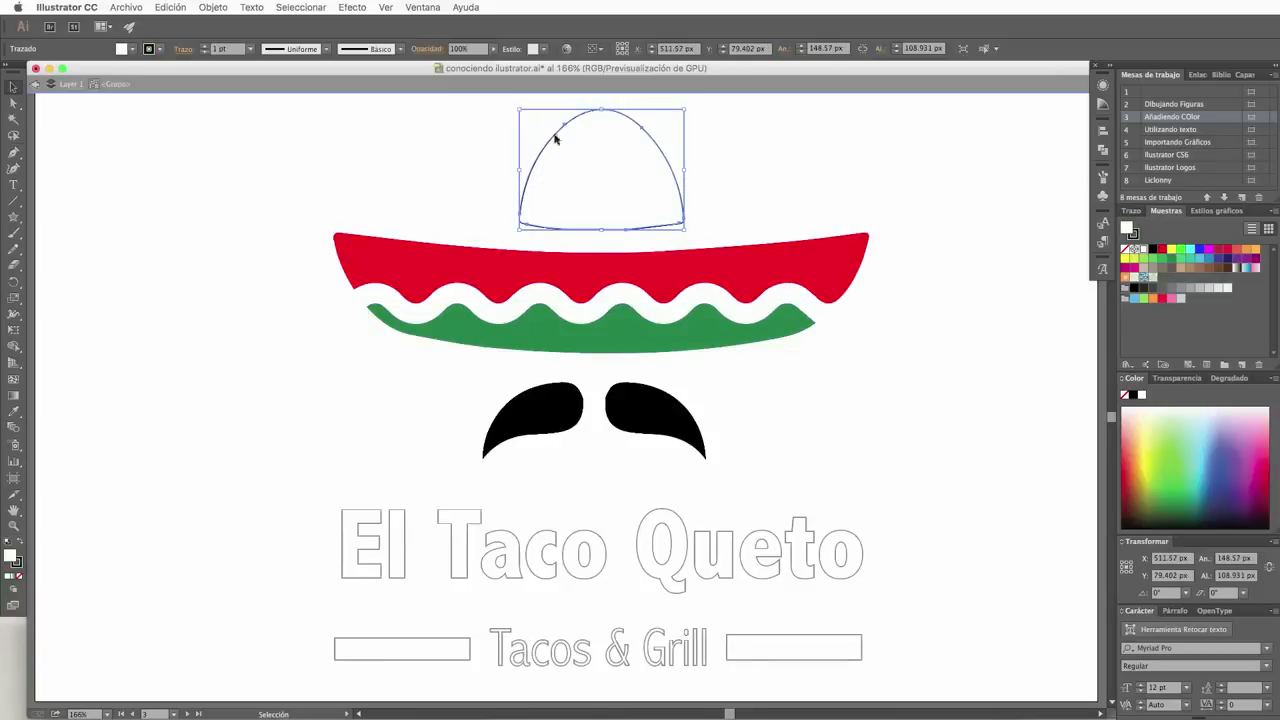
{"action": "left_click", "coordinate": [1164, 252]}
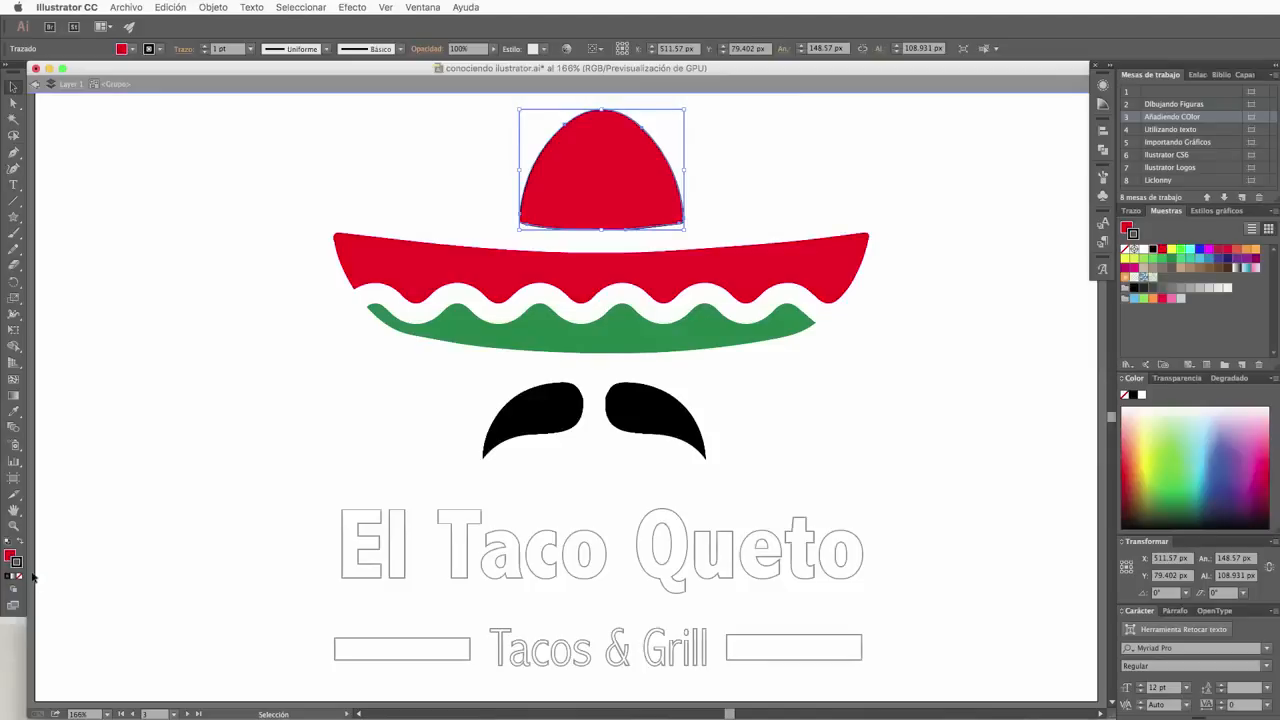
Step: Remove the stroke from the hat's red crown
{"action": "left_click", "coordinate": [1127, 250]}
{"action": "left_click", "coordinate": [10, 579]}
{"action": "left_click", "coordinate": [21, 579]}
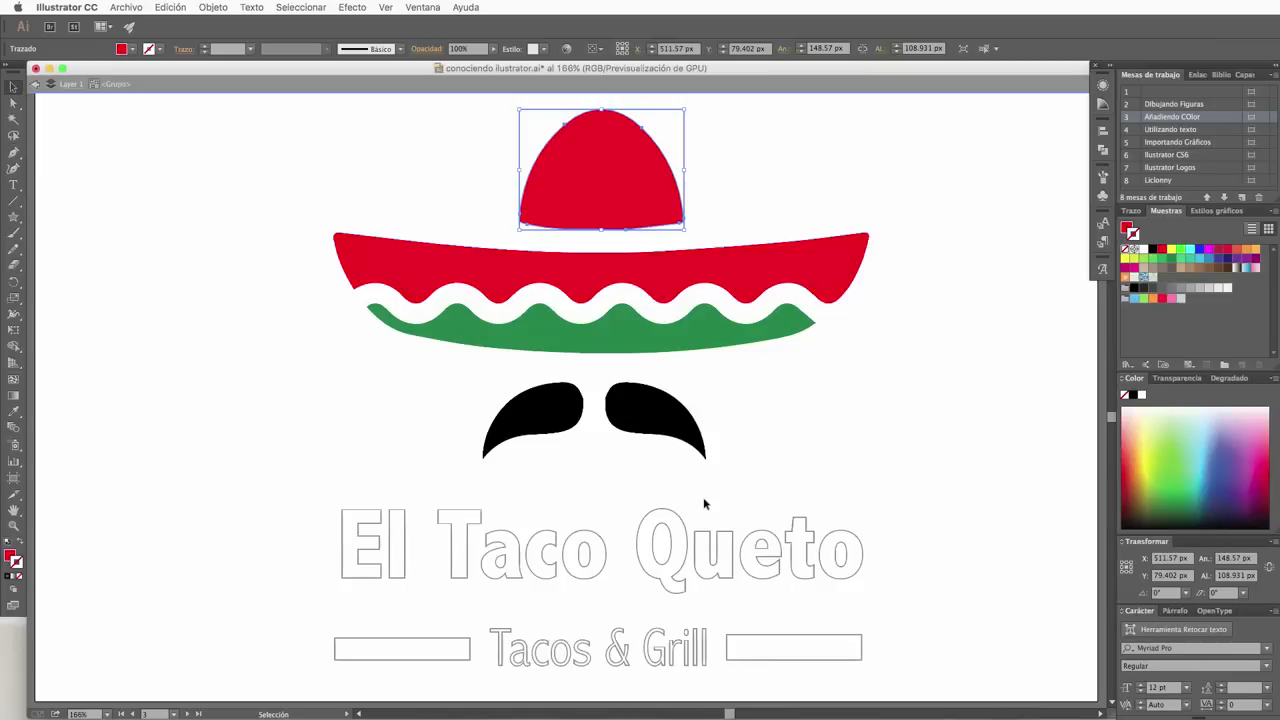
Step: Exit the logo group's isolation mode and go to the "Utilizando texto" artboard
{"action": "scroll", "coordinate": [703, 503], "scroll_direction": "down", "scroll_amount": 5}
{"action": "scroll", "coordinate": [703, 502], "scroll_direction": "down", "scroll_amount": 10}
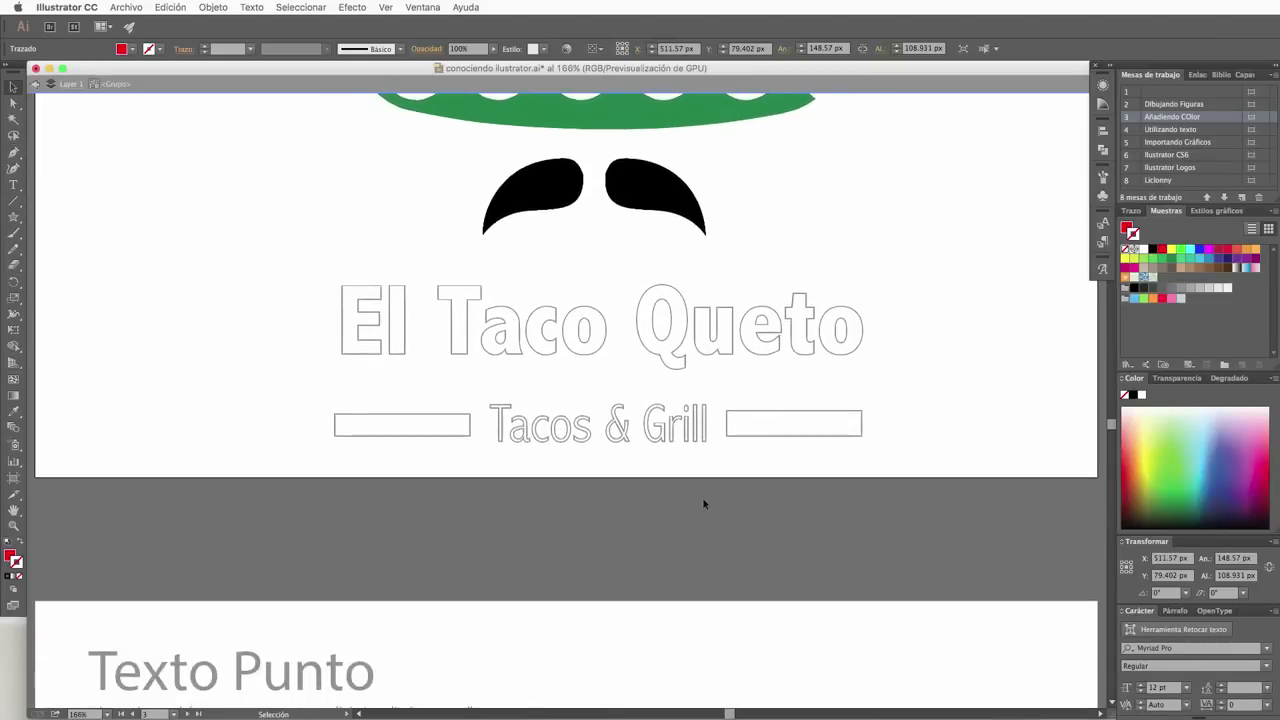
{"action": "scroll", "coordinate": [702, 500], "scroll_direction": "down", "scroll_amount": 7}
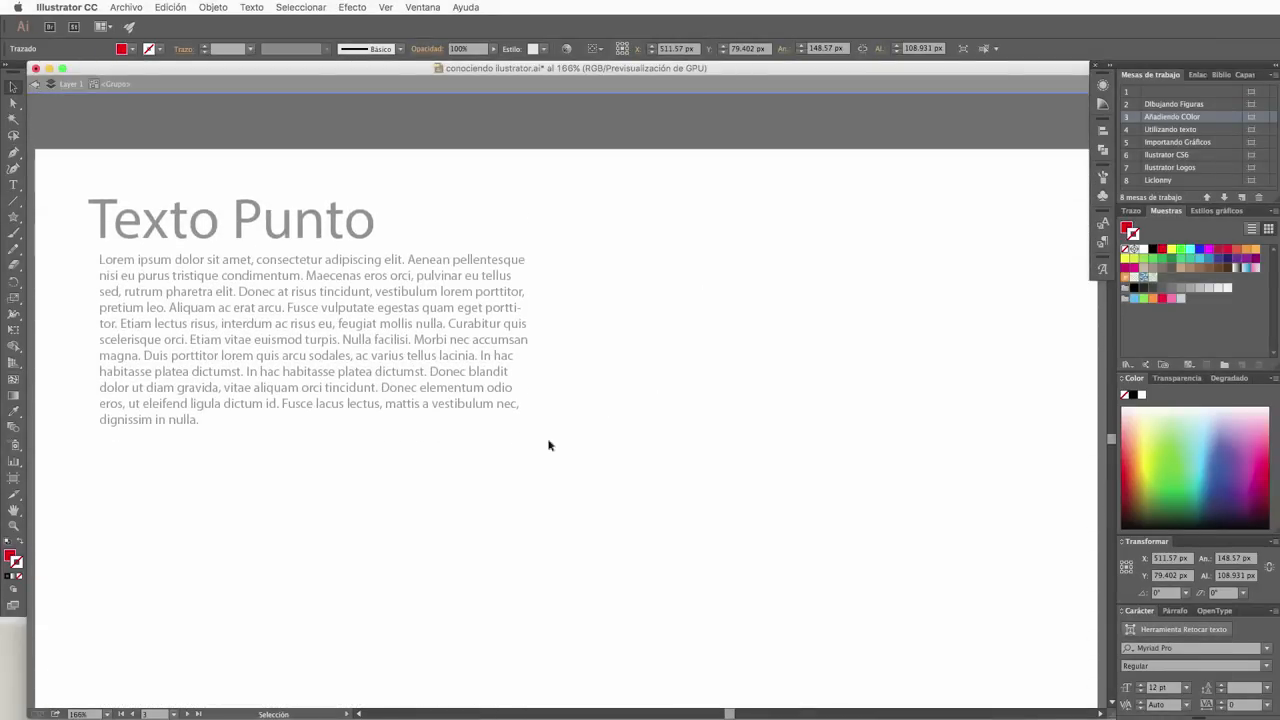
{"action": "key", "text": "Escape"}
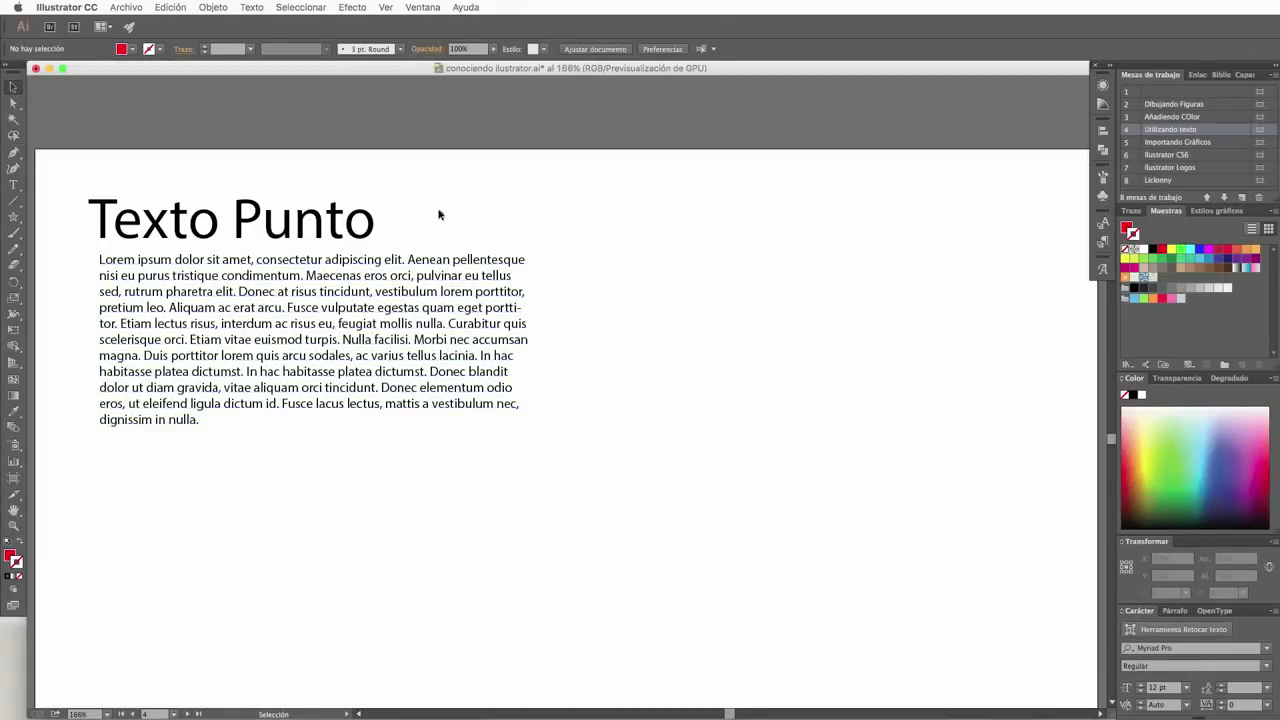
Step: Widen the Lorem ipsum area text frame slightly, to about 391 px, without scaling its letters
{"action": "left_click", "coordinate": [372, 226]}
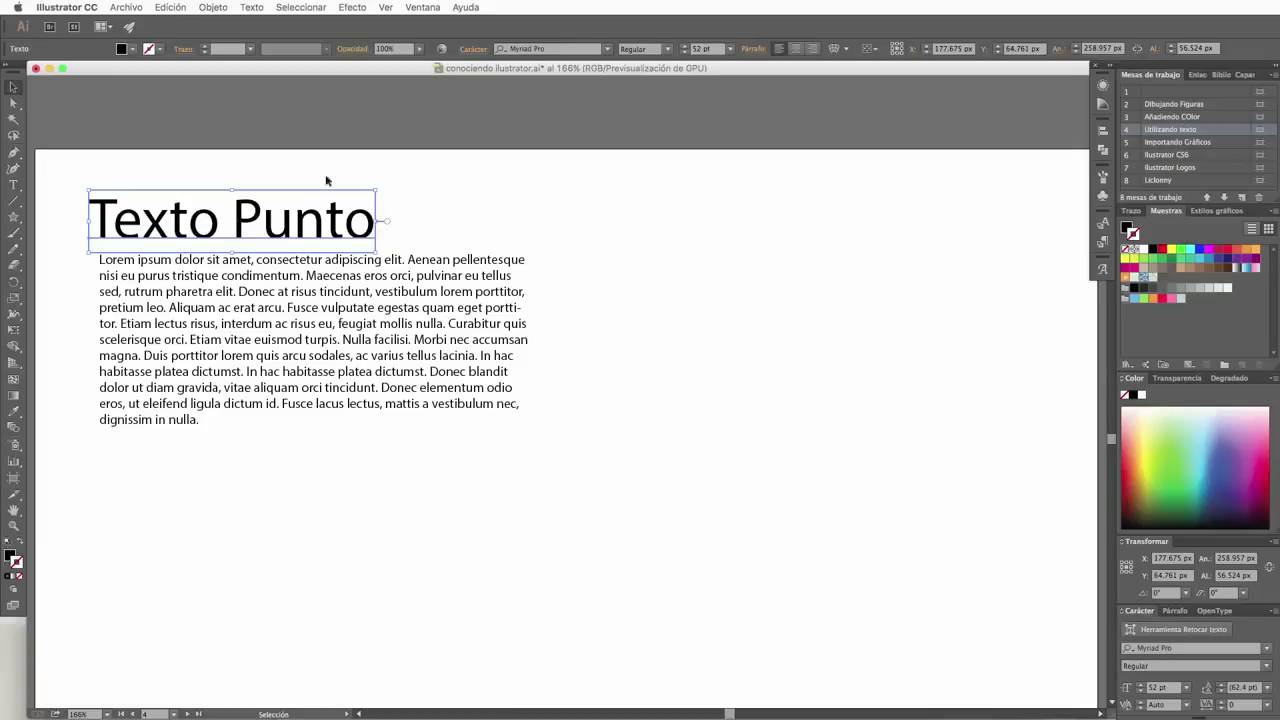
{"action": "left_click", "coordinate": [310, 332]}
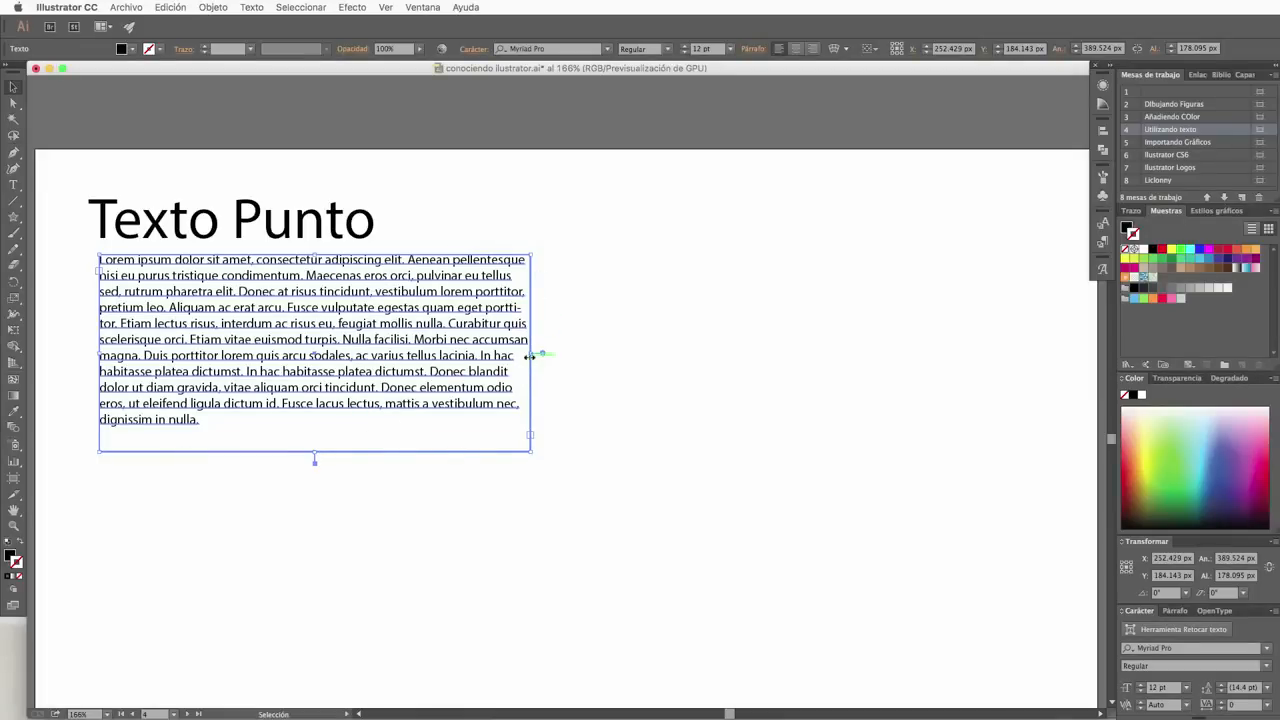
{"action": "mouse_move", "coordinate": [530, 353]}
{"action": "left_mouse_down"}
{"action": "mouse_move", "coordinate": [491, 353]}
{"action": "mouse_move", "coordinate": [532, 354]}
{"action": "left_mouse_up"}
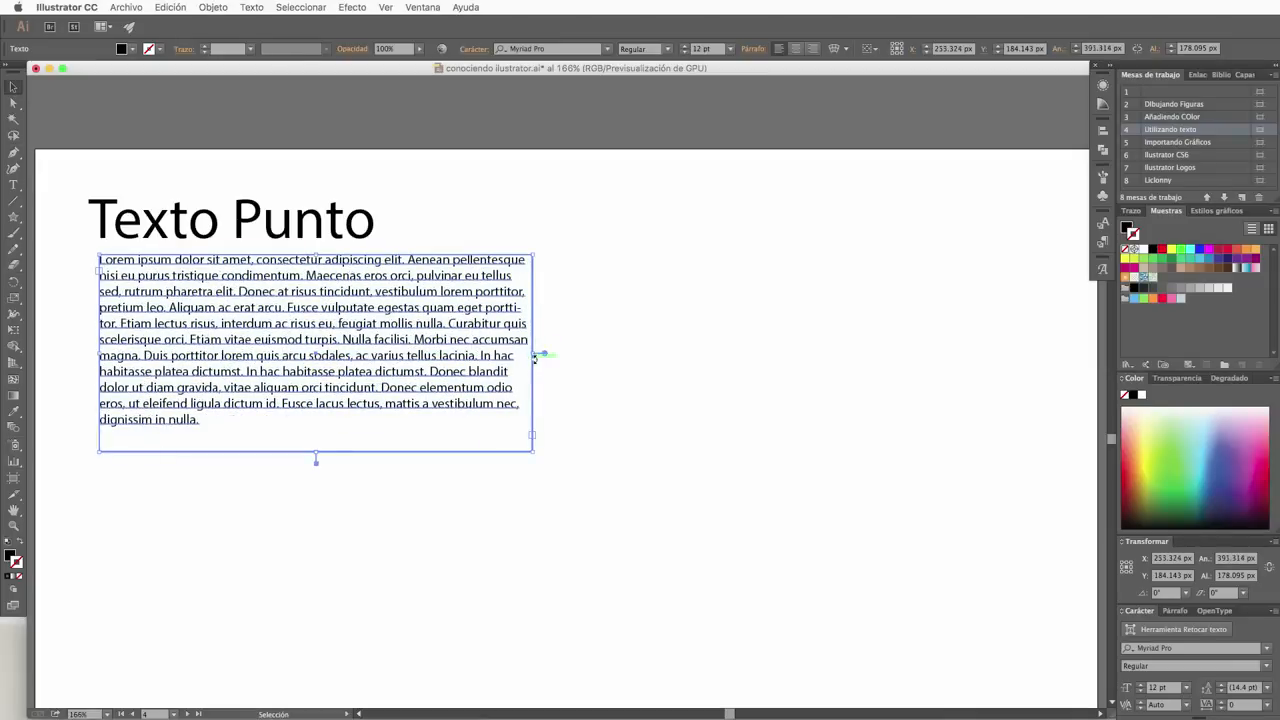
Step: Try stretching the "Texto Punto" title to about 413 px wide and 44 px high, and undo that distortion
{"action": "left_click", "coordinate": [367, 237]}
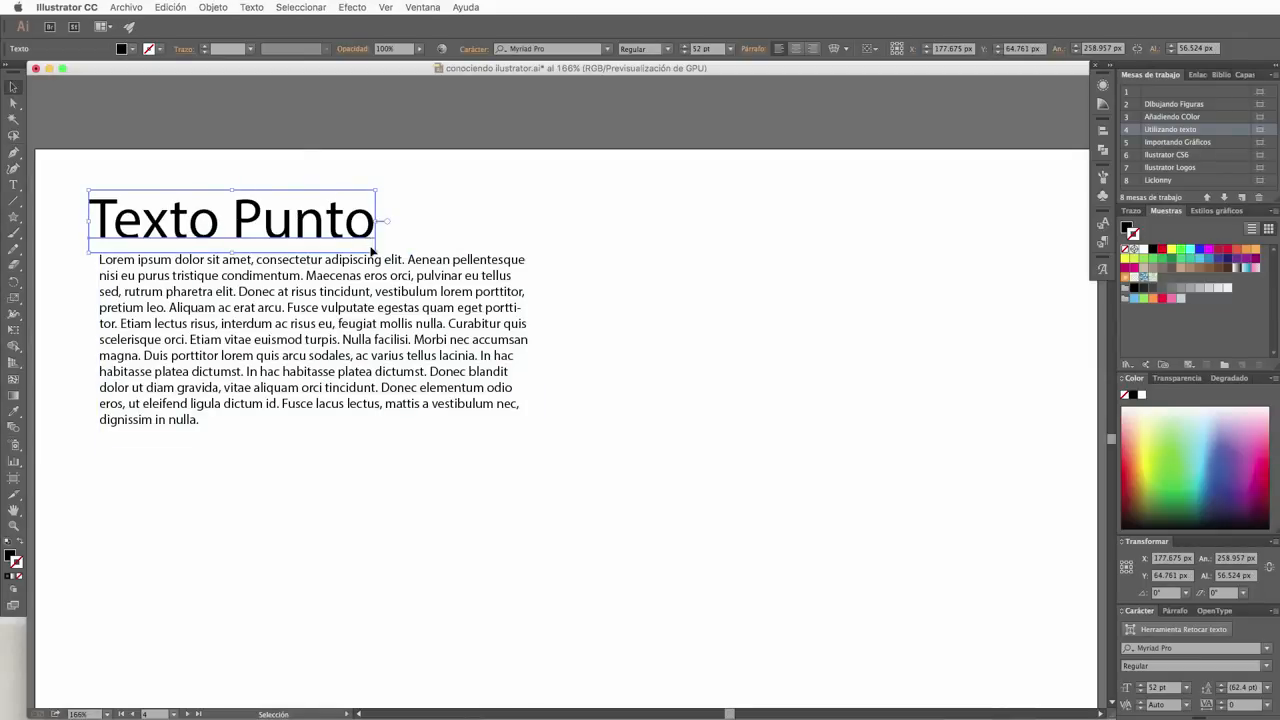
{"action": "left_click_drag", "start_coordinate": [376, 252], "coordinate": [712, 315]}
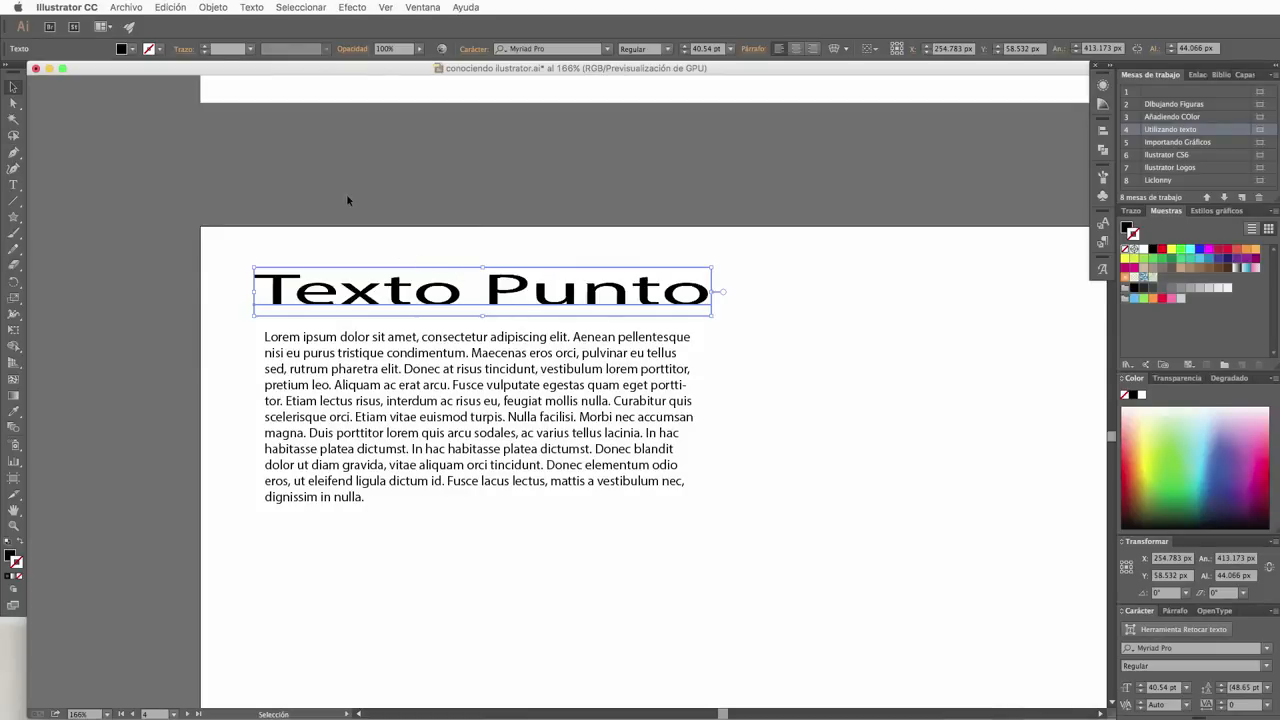
{"action": "left_click", "coordinate": [172, 6]}
{"action": "left_click", "coordinate": [184, 23]}
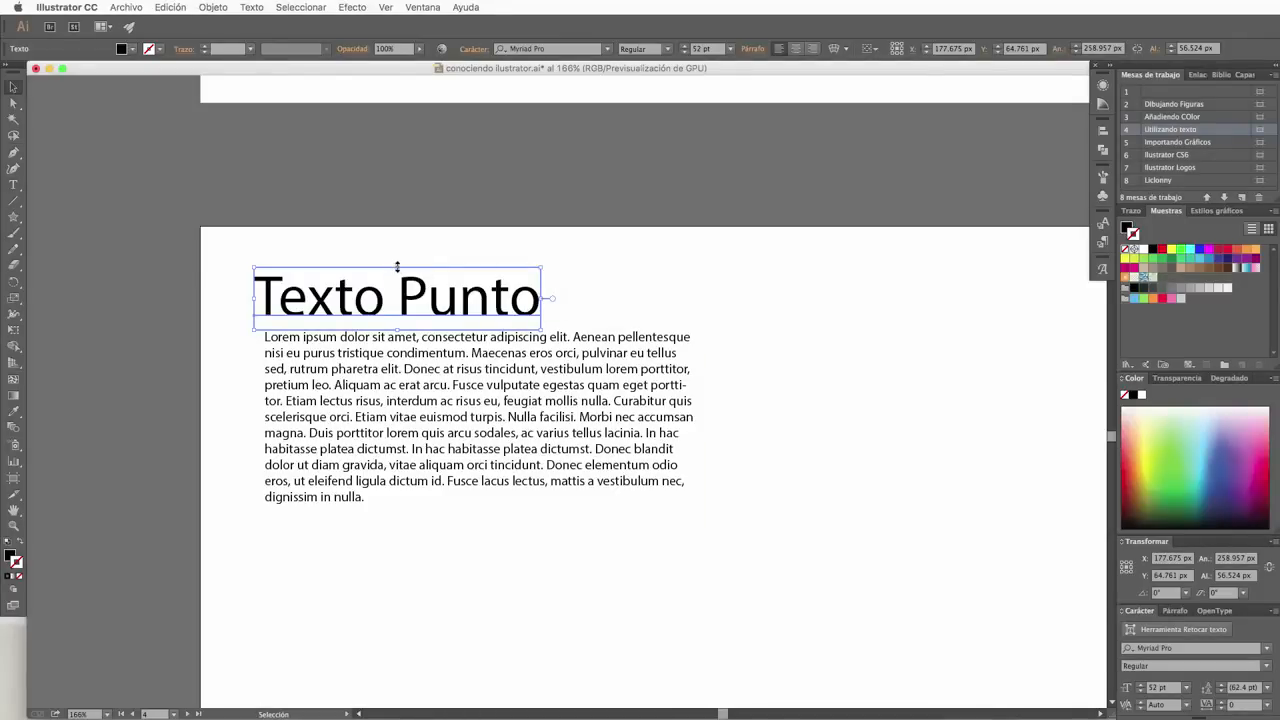
Step: Resize the "Texto Punto" title slightly, to about 262 px wide and 55 px high
{"action": "mouse_move", "coordinate": [397, 266]}
{"action": "left_mouse_down"}
{"action": "mouse_move", "coordinate": [397, 245]}
{"action": "mouse_move", "coordinate": [396, 290]}
{"action": "mouse_move", "coordinate": [397, 269]}
{"action": "left_mouse_up"}
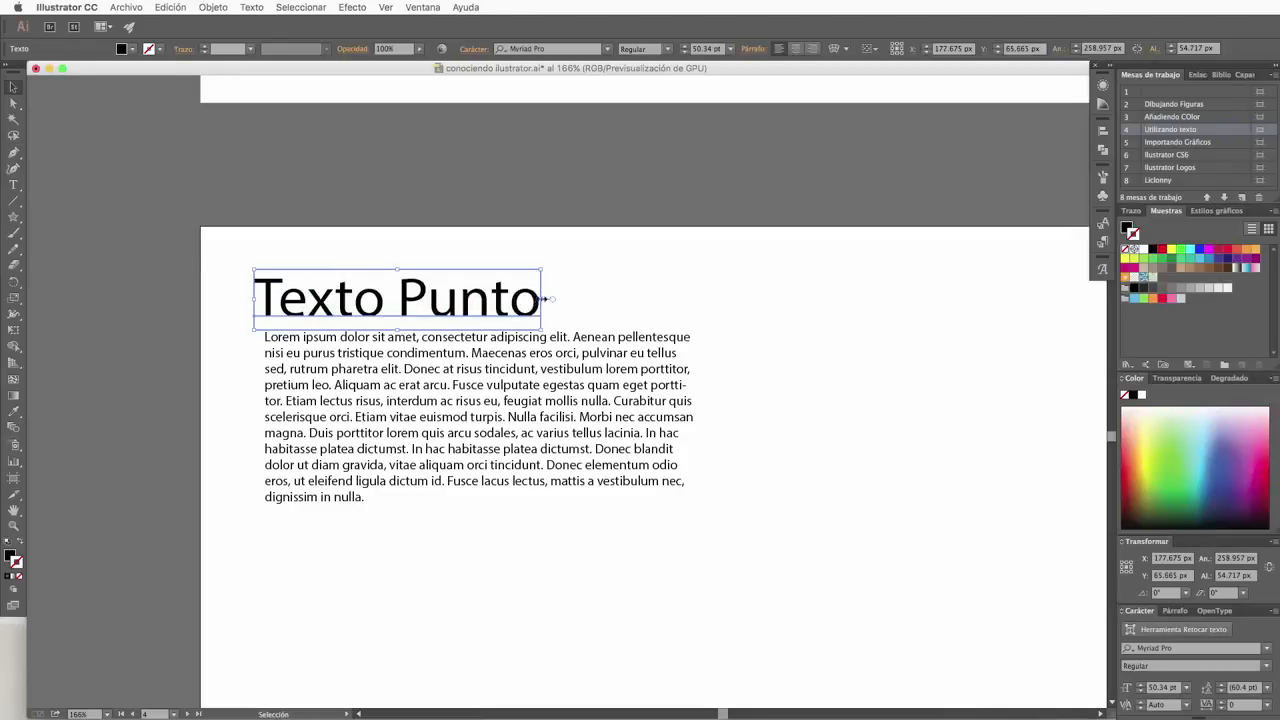
{"action": "mouse_move", "coordinate": [541, 298]}
{"action": "left_mouse_down"}
{"action": "mouse_move", "coordinate": [625, 296]}
{"action": "mouse_move", "coordinate": [546, 297]}
{"action": "left_mouse_up"}
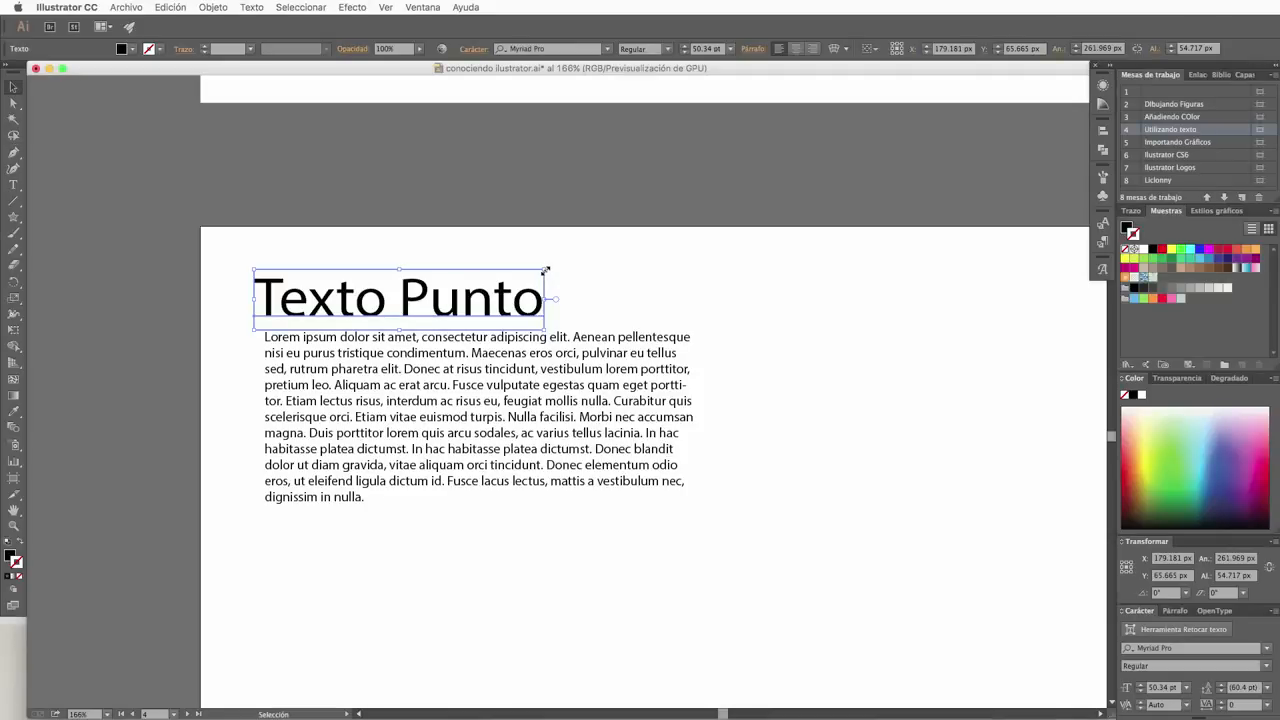
{"action": "mouse_move", "coordinate": [545, 270]}
{"action": "left_mouse_down"}
{"action": "mouse_move", "coordinate": [577, 246]}
{"action": "mouse_move", "coordinate": [606, 257]}
{"action": "mouse_move", "coordinate": [566, 277]}
{"action": "mouse_move", "coordinate": [500, 258]}
{"action": "mouse_move", "coordinate": [500, 239]}
{"action": "mouse_move", "coordinate": [596, 280]}
{"action": "mouse_move", "coordinate": [501, 285]}
{"action": "mouse_move", "coordinate": [500, 258]}
{"action": "mouse_move", "coordinate": [500, 276]}
{"action": "mouse_move", "coordinate": [549, 266]}
{"action": "mouse_move", "coordinate": [523, 260]}
{"action": "mouse_move", "coordinate": [545, 290]}
{"action": "mouse_move", "coordinate": [504, 275]}
{"action": "mouse_move", "coordinate": [518, 263]}
{"action": "mouse_move", "coordinate": [509, 283]}
{"action": "mouse_move", "coordinate": [500, 262]}
{"action": "mouse_move", "coordinate": [537, 274]}
{"action": "mouse_move", "coordinate": [634, 229]}
{"action": "mouse_move", "coordinate": [500, 280]}
{"action": "mouse_move", "coordinate": [626, 251]}
{"action": "mouse_move", "coordinate": [497, 287]}
{"action": "mouse_move", "coordinate": [580, 260]}
{"action": "mouse_move", "coordinate": [544, 269]}
{"action": "left_mouse_up"}
Step: Add the point text "Escribir Texto Punto" in the empty area beside the Lorem ipsum paragraph
{"action": "left_click", "coordinate": [13, 187]}
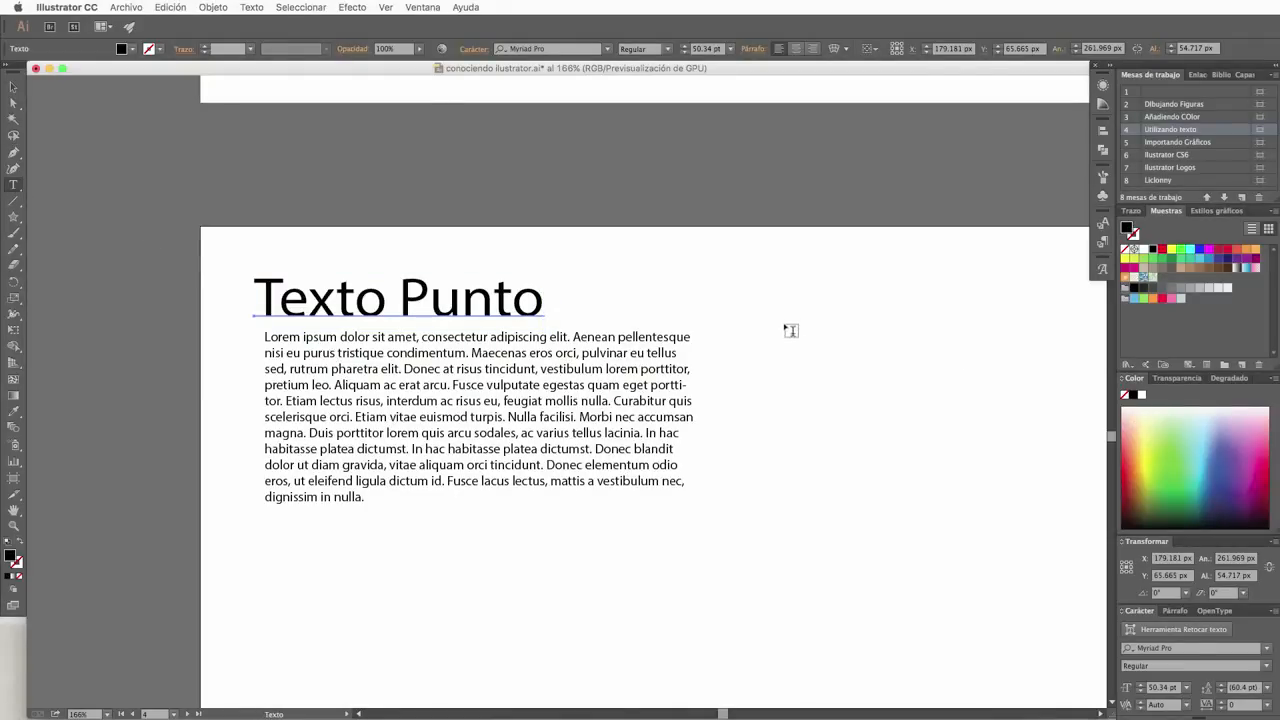
{"action": "left_click", "coordinate": [777, 407]}
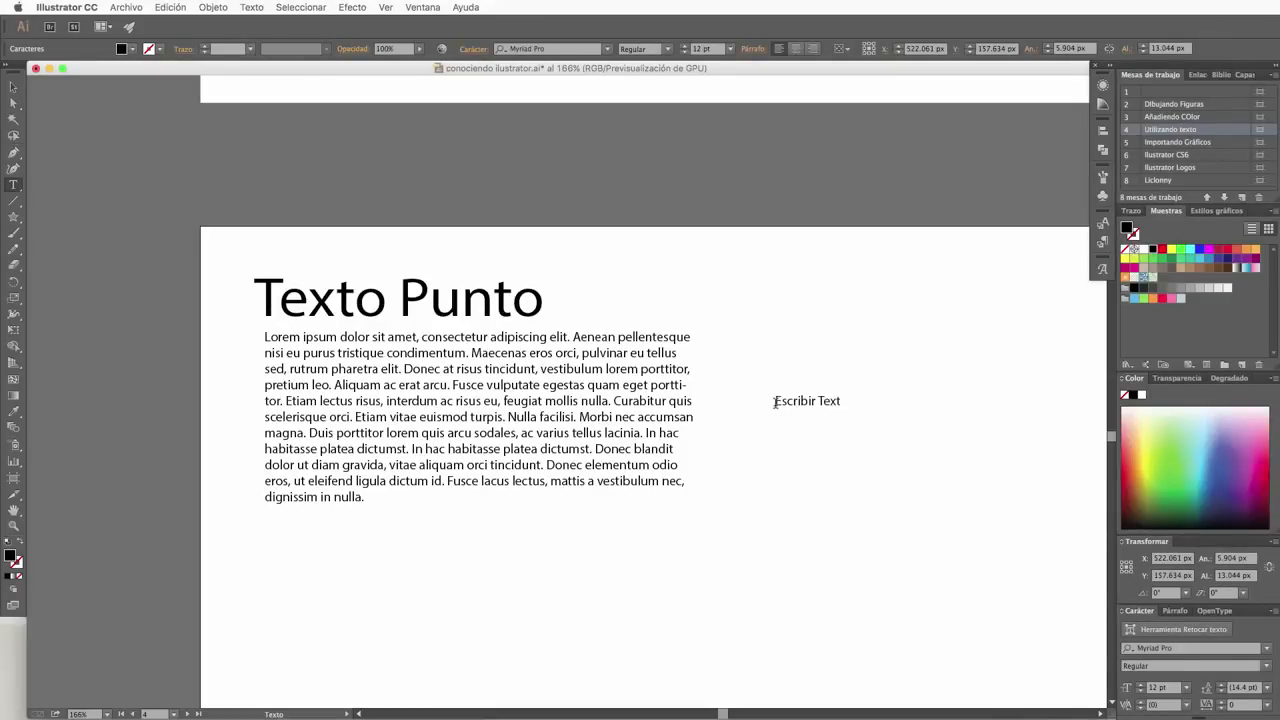
{"action": "type", "text": "o Punto"}
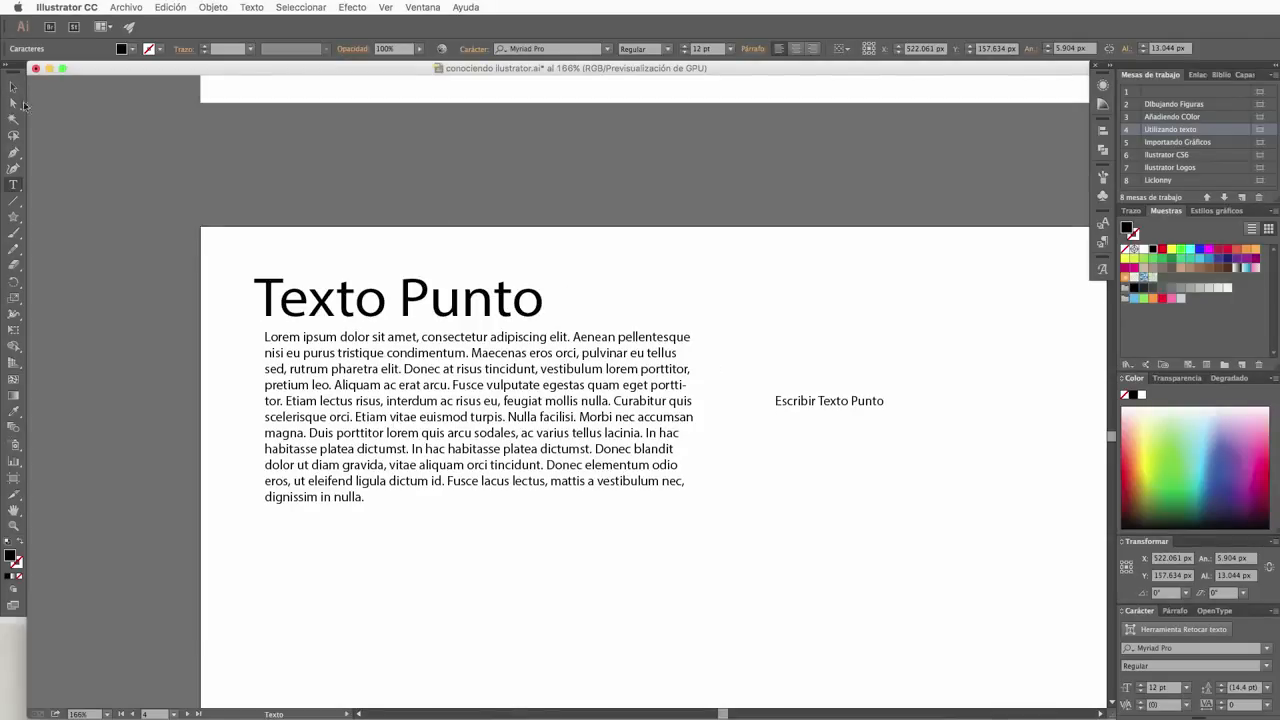
Step: Enlarge the "Escribir Texto Punto" text to about 212 px wide and move it up level with the title
{"action": "left_click", "coordinate": [13, 88]}
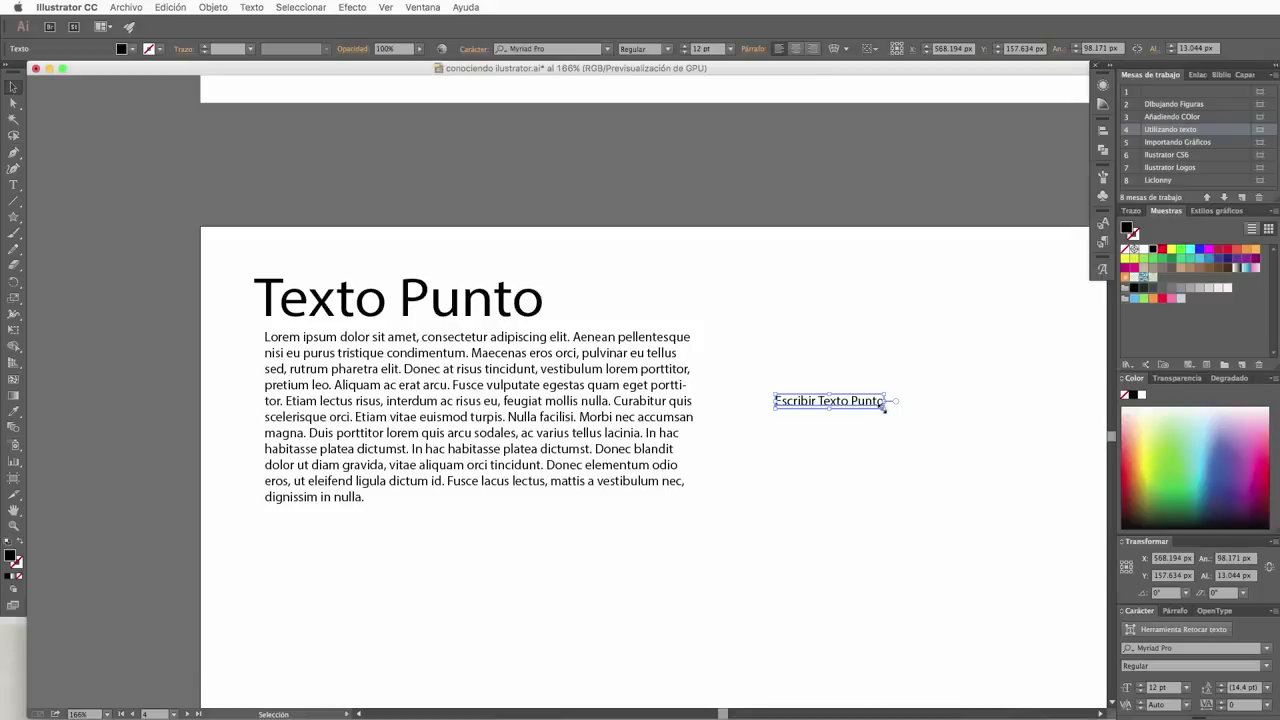
{"action": "left_click_drag", "start_coordinate": [886, 408], "coordinate": [1006, 512]}
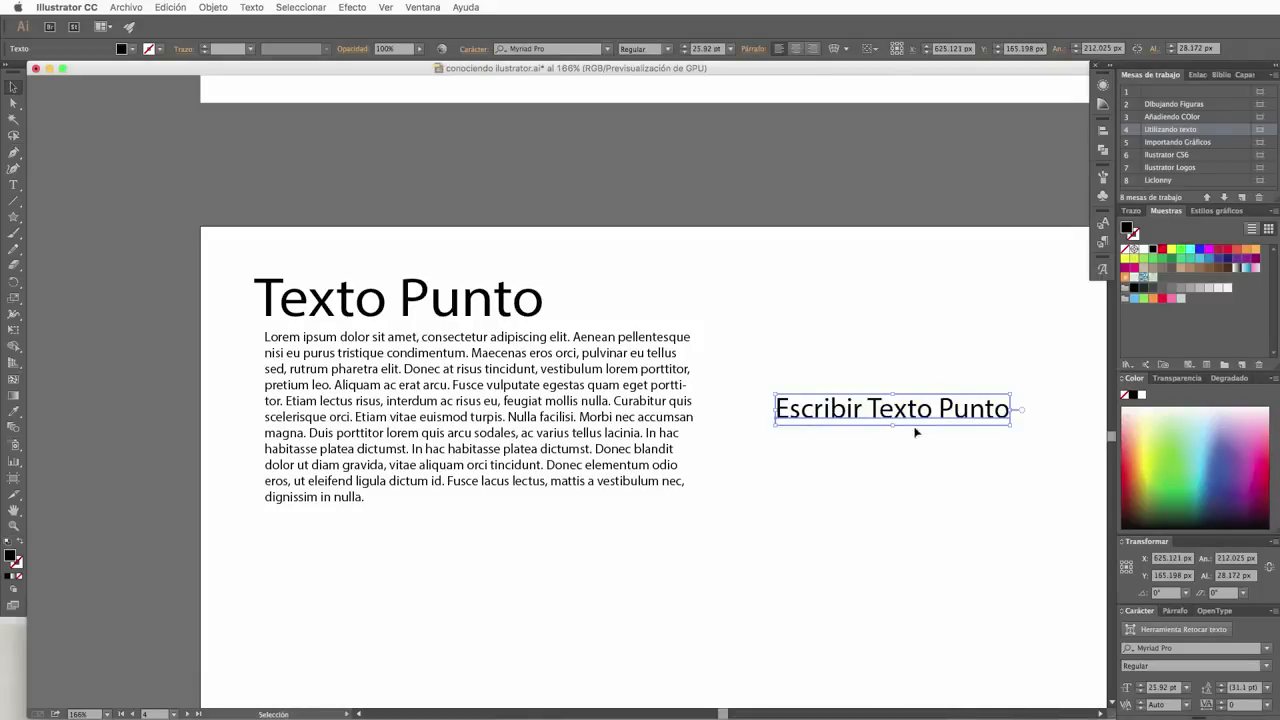
{"action": "left_click_drag", "start_coordinate": [909, 417], "coordinate": [908, 318]}
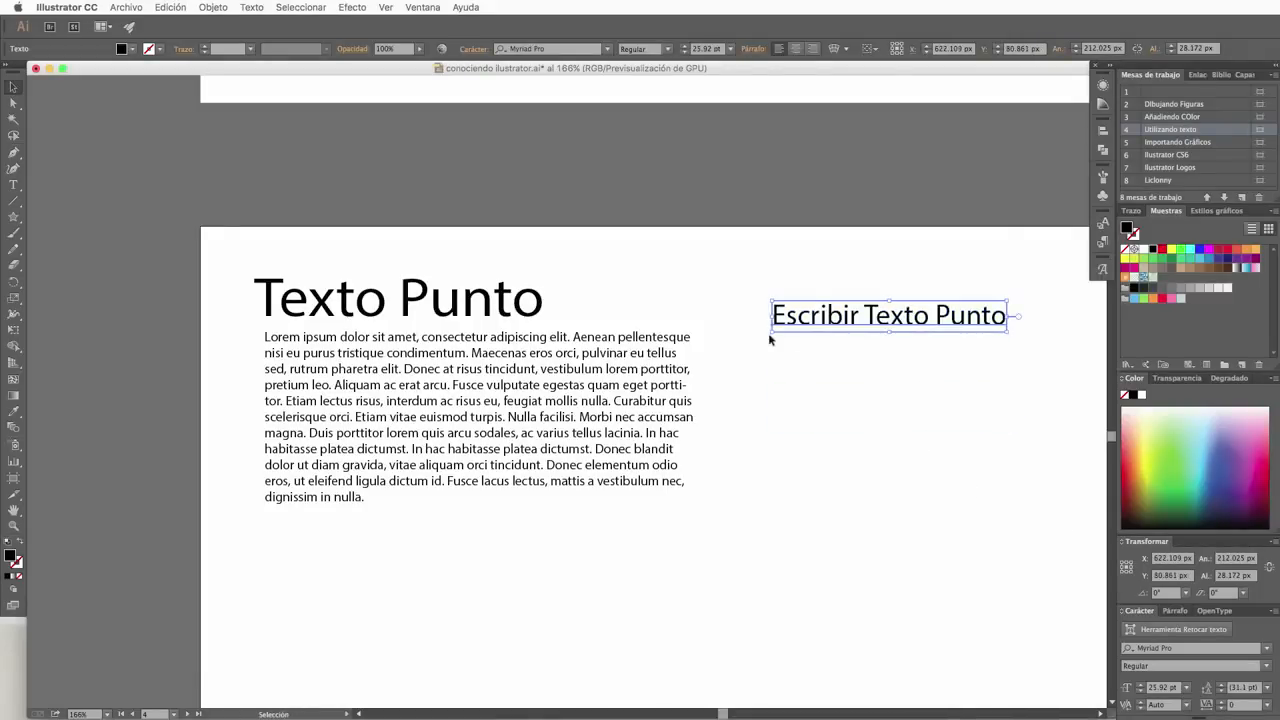
Step: Create an area text frame about 258 by 142 px below "Escribir Texto Punto", enter about four lines of filler letters, and deselect it
{"action": "left_click", "coordinate": [17, 186]}
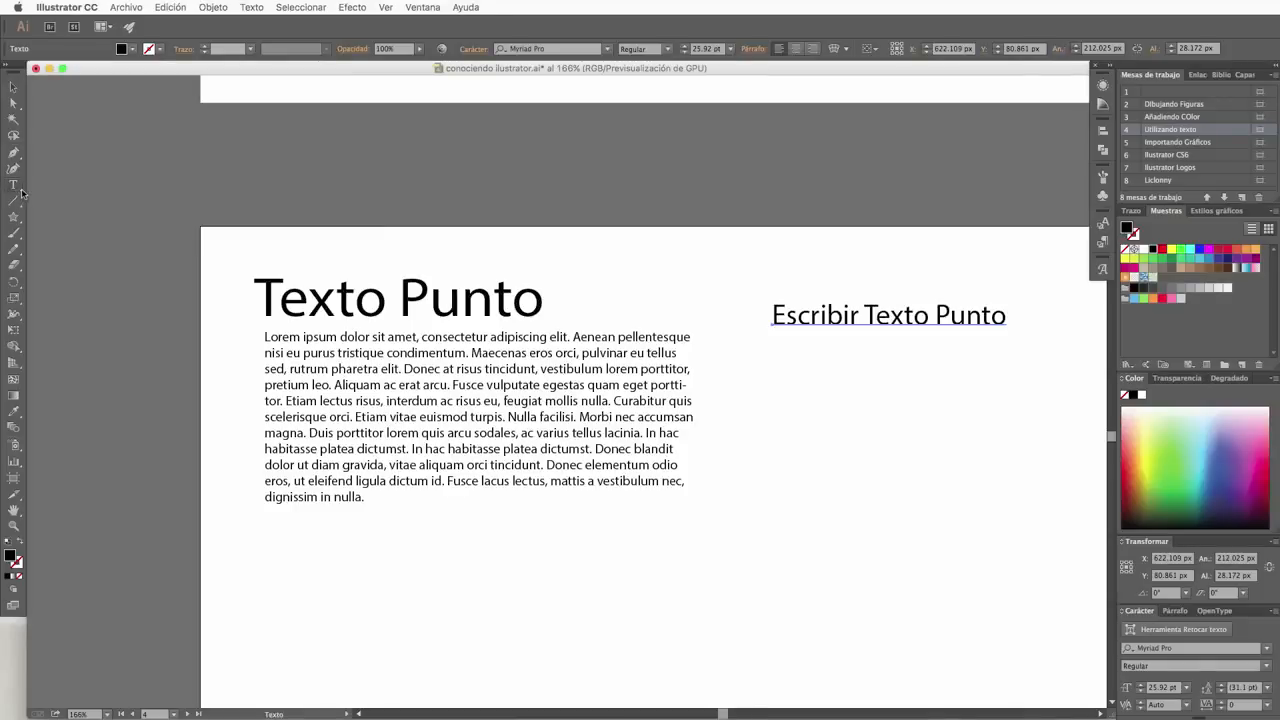
{"action": "left_click", "coordinate": [757, 376]}
{"action": "left_click_drag", "start_coordinate": [749, 370], "coordinate": [1035, 526]}
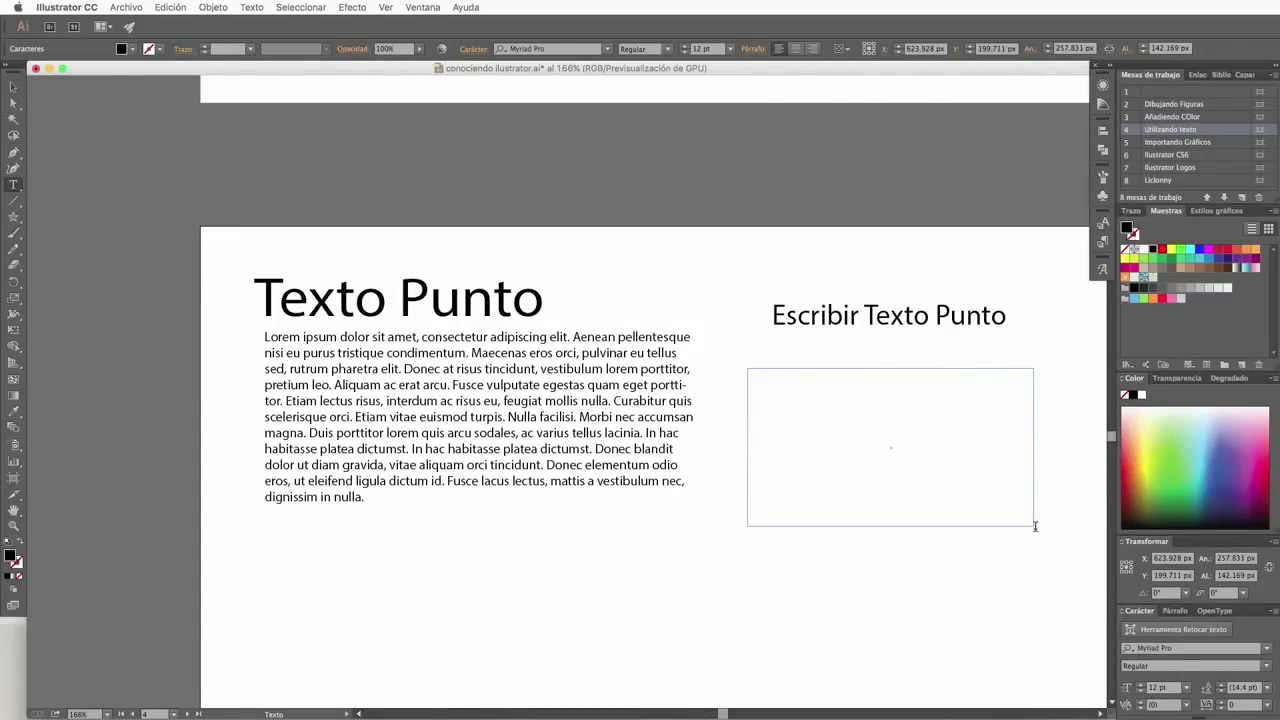
{"action": "type", "text": "klj flkj sdflkj sdflkj dsflkj sd"}
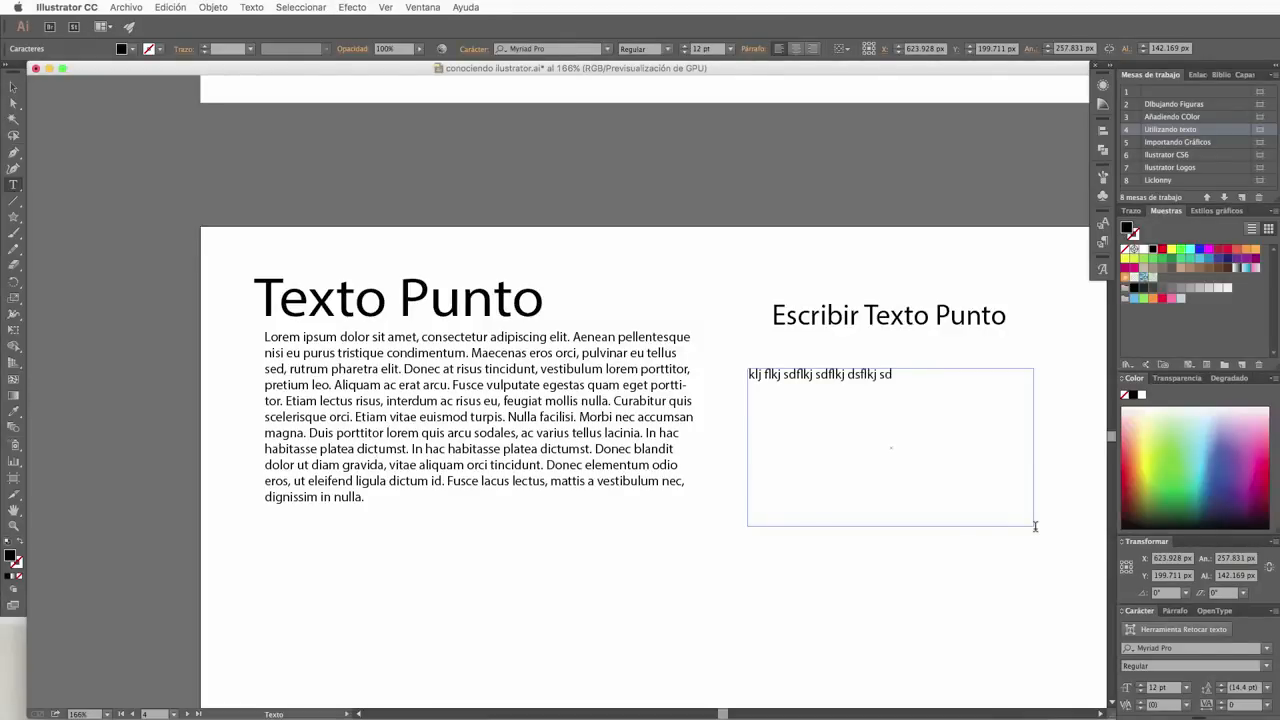
{"action": "type", "text": "flkj sdflkj sdflkj sdflkj dsflkj dsflkj sdflkj"}
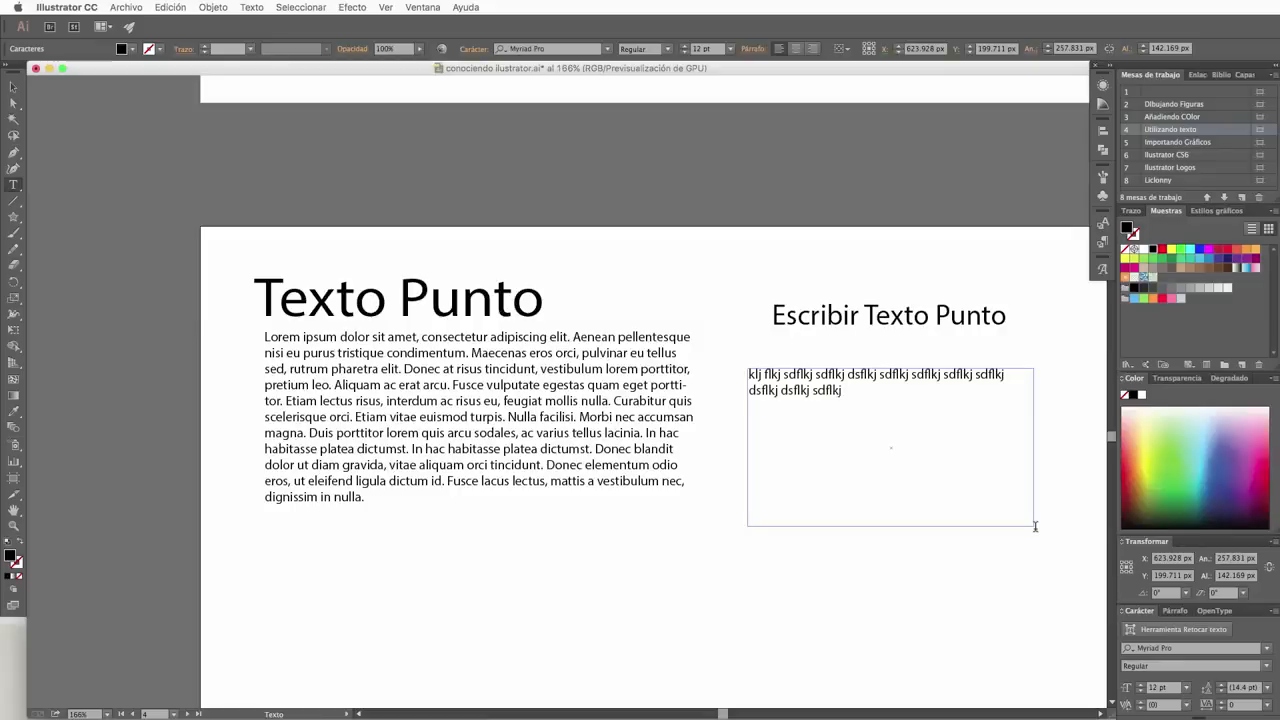
{"action": "type", "text": " dsflkj sfdlkj sdflkj sdflk"}
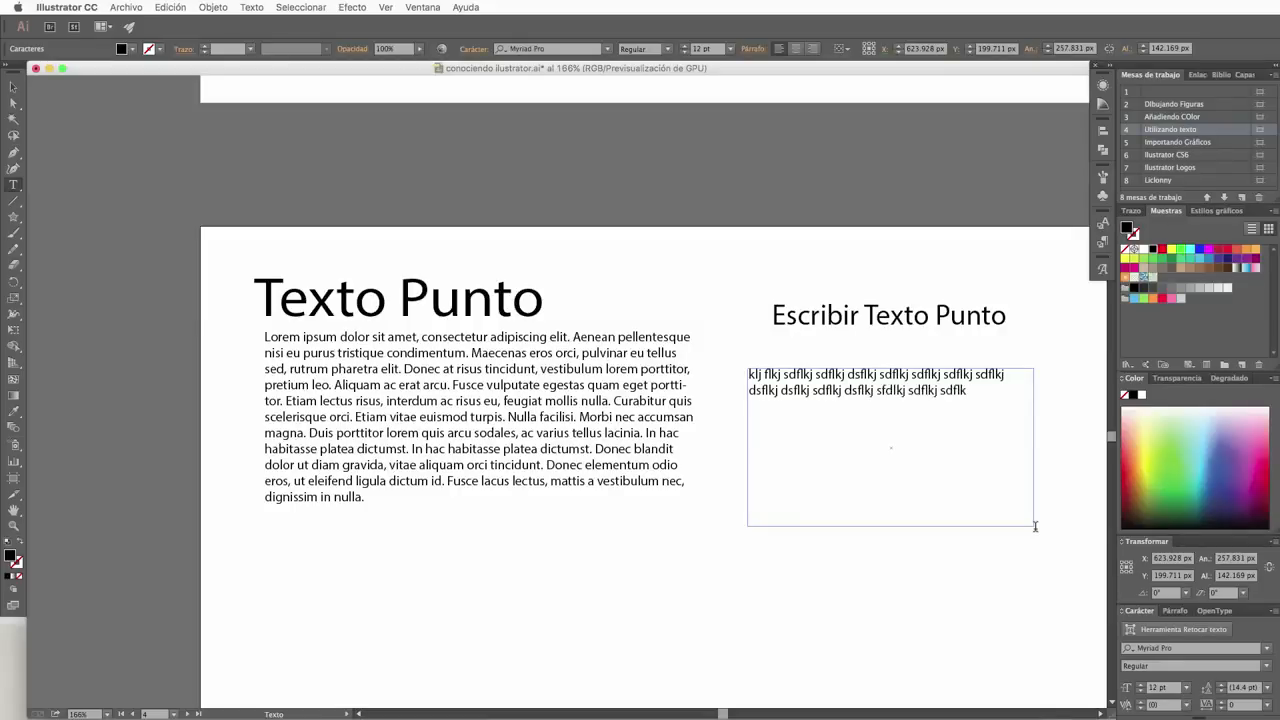
{"action": "type", "text": "j sdflkj dsflkj sdflkj sdflkj sdflkj"}
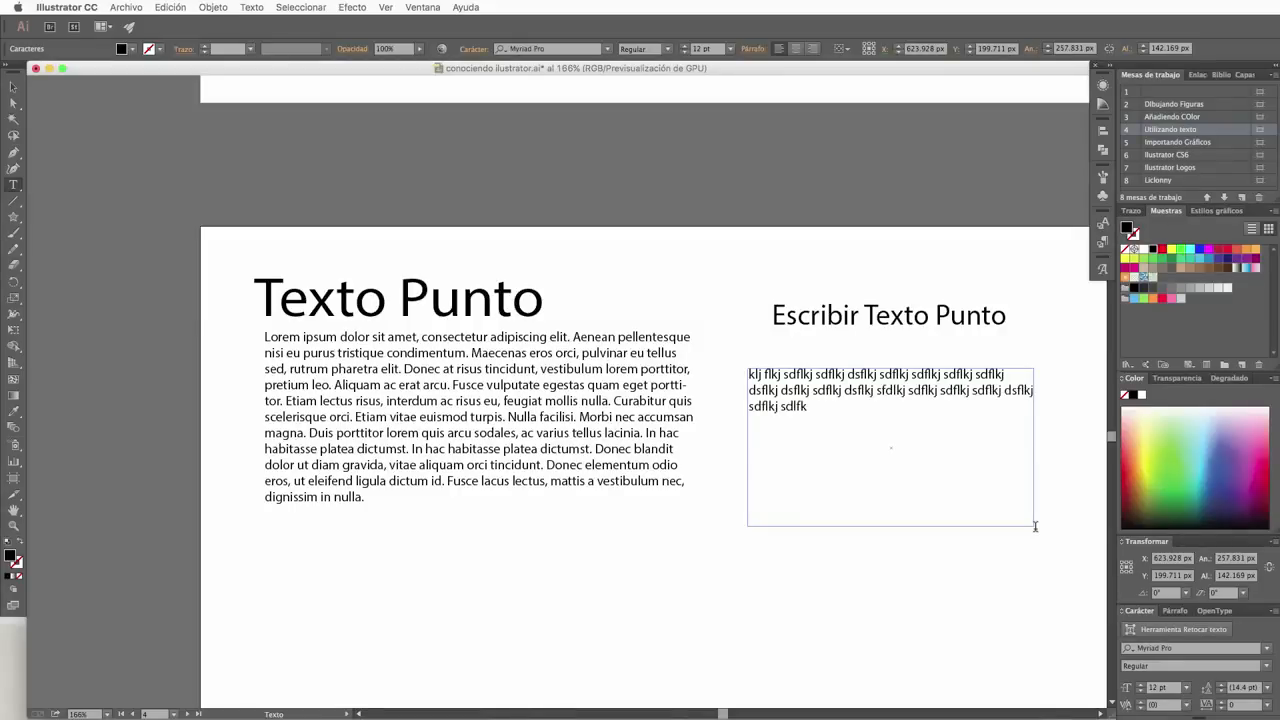
{"action": "type", "text": " sdflkj sdflkj sdflkj sdflkj sdflkj s"}
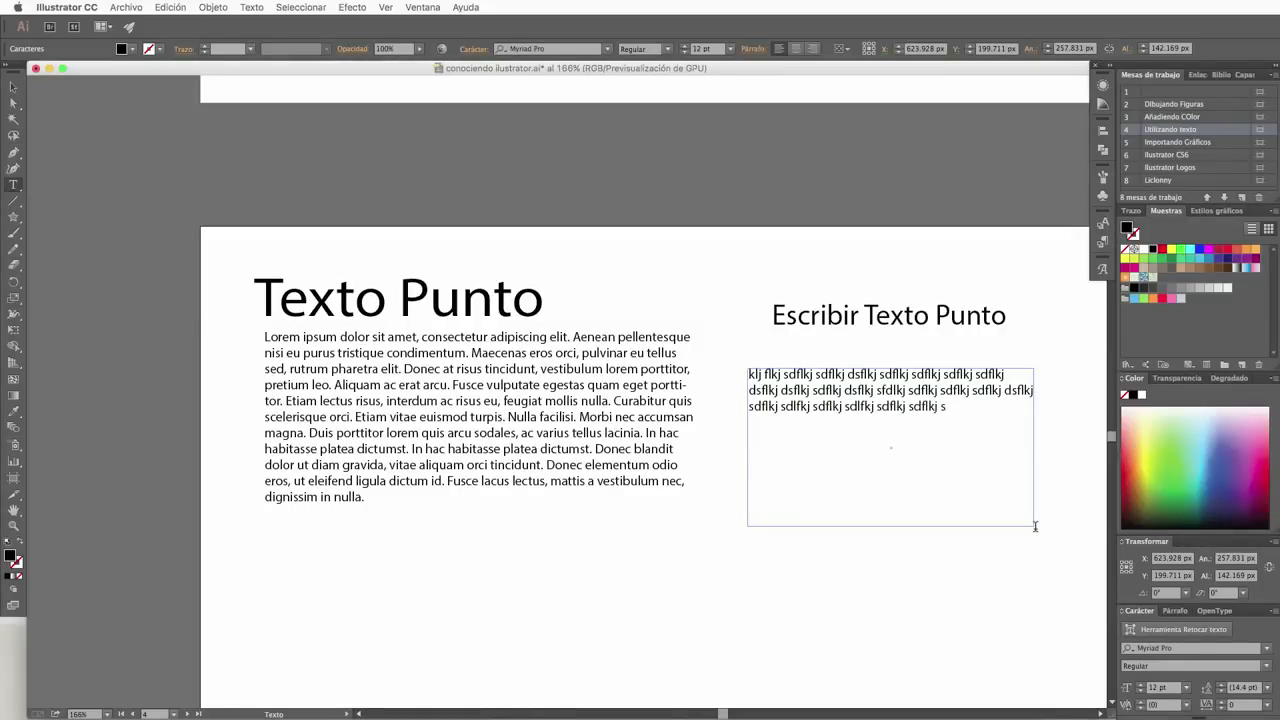
{"action": "type", "text": "dflkj sdflkj sdflkj"}
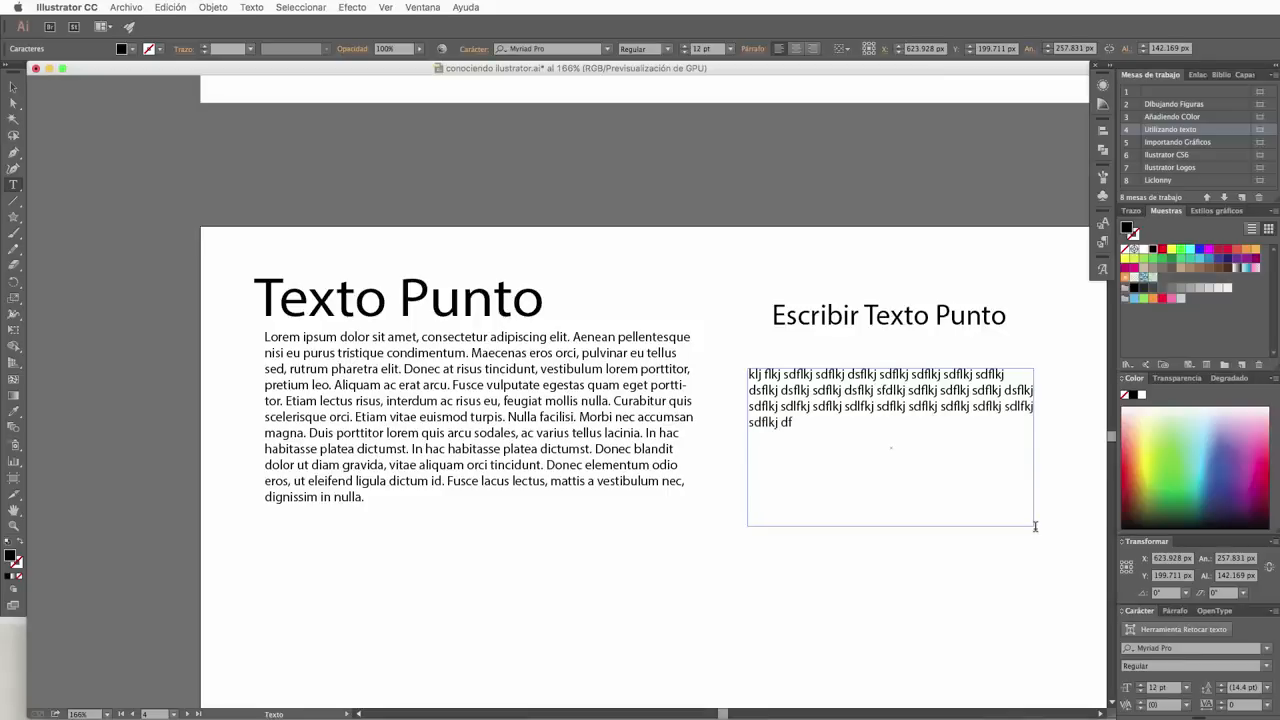
{"action": "left_click", "coordinate": [13, 87]}
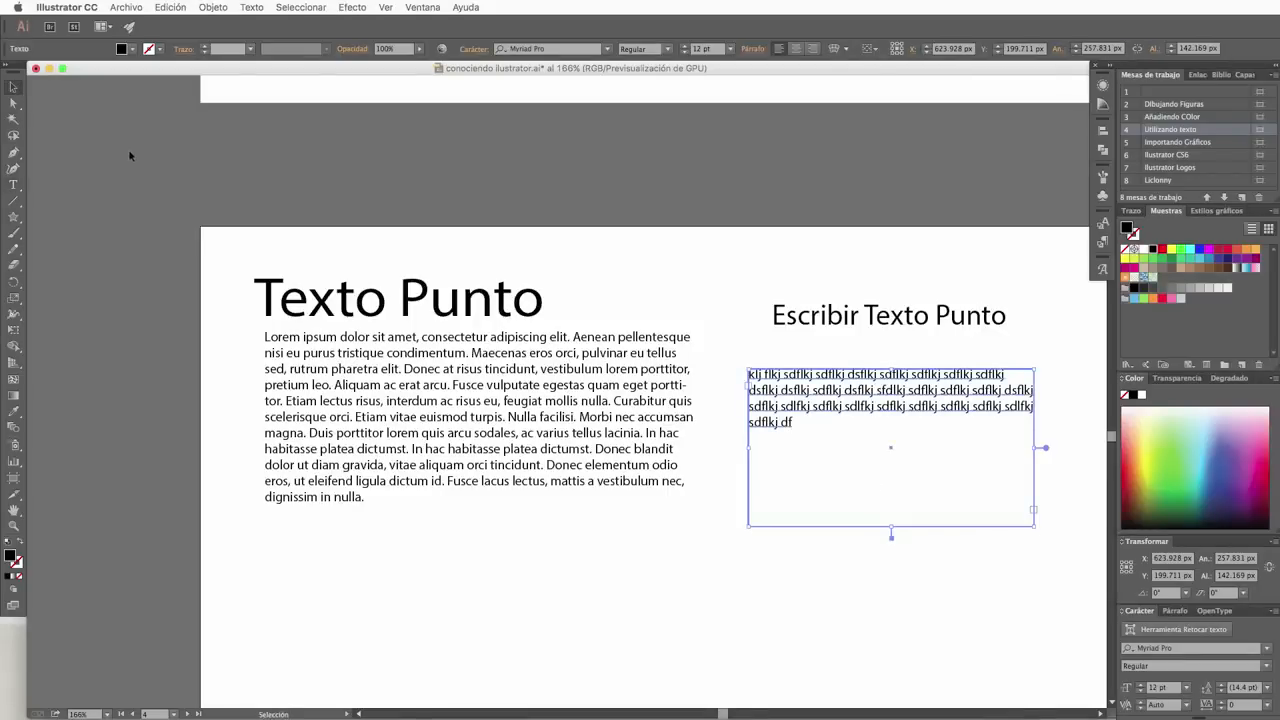
{"action": "left_click", "coordinate": [82, 187]}
Step: Add point text near the artboard's lower edge with one unbroken line of filler starting "ñlkdsfñlk sdñflk", running past the artboard edge
{"action": "left_click", "coordinate": [13, 185]}
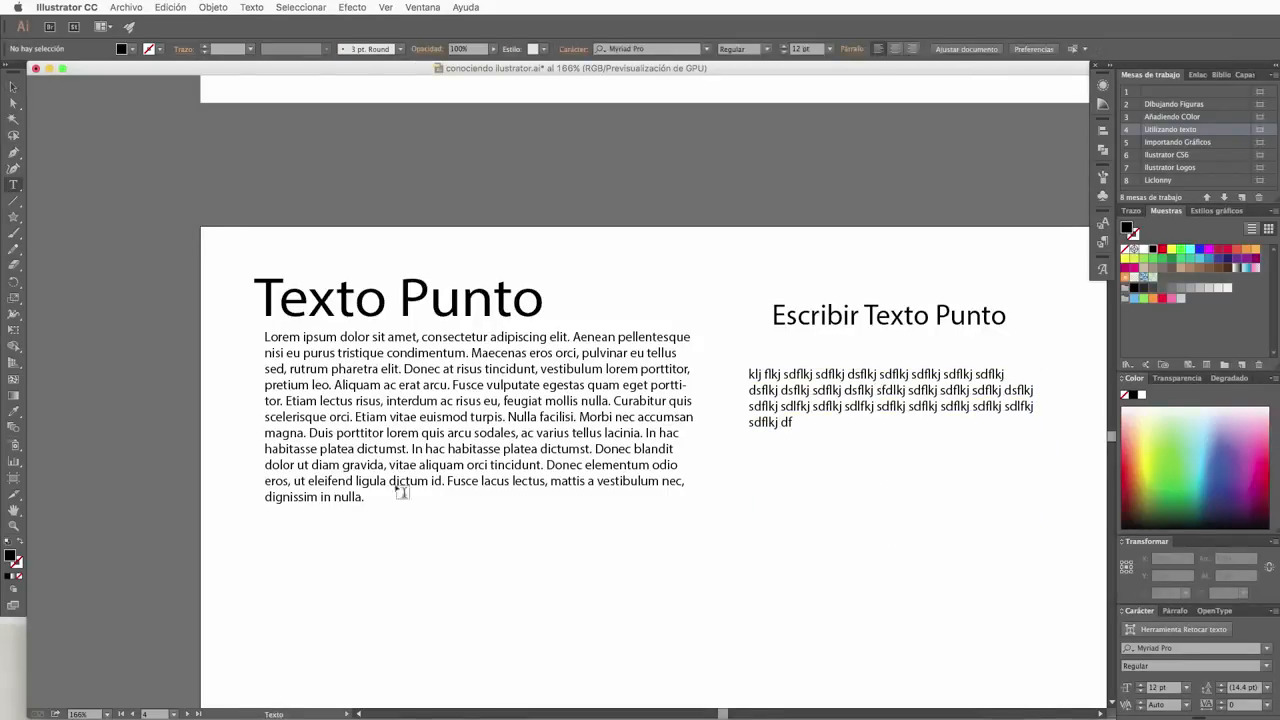
{"action": "left_click", "coordinate": [797, 655]}
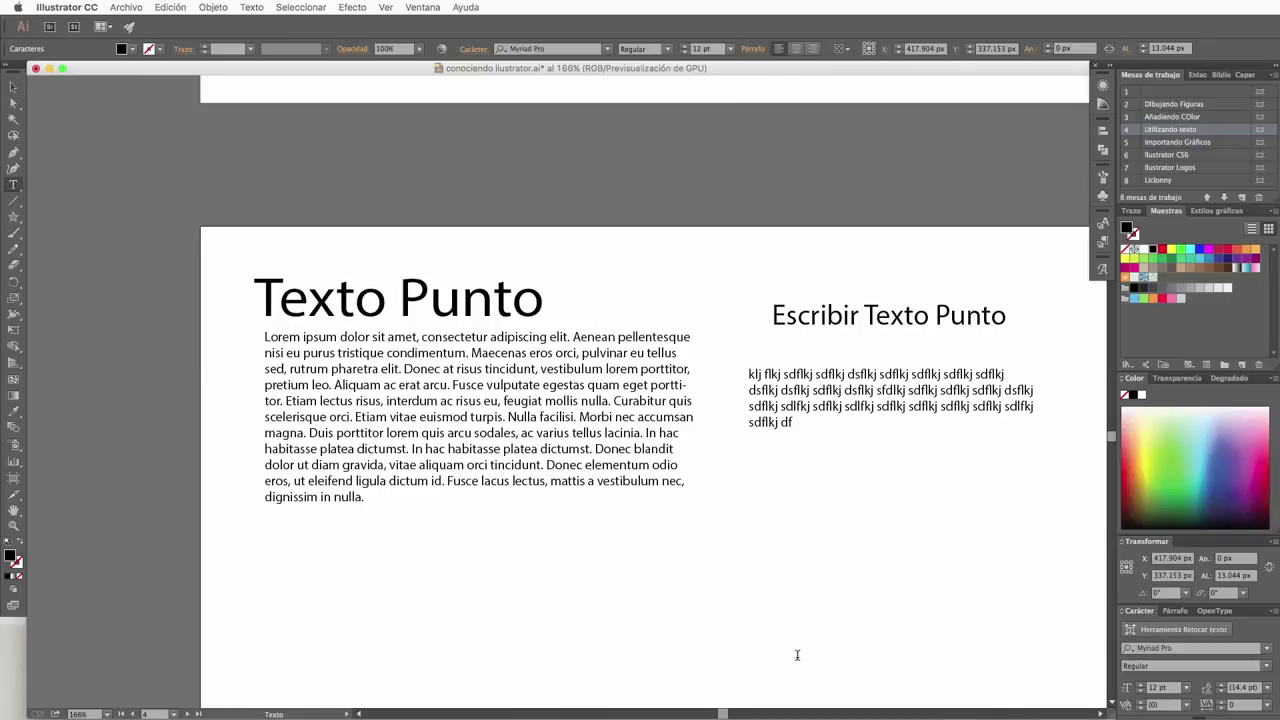
{"action": "type", "text": "ñlkdsfñlk sdñflk sdfñl"}
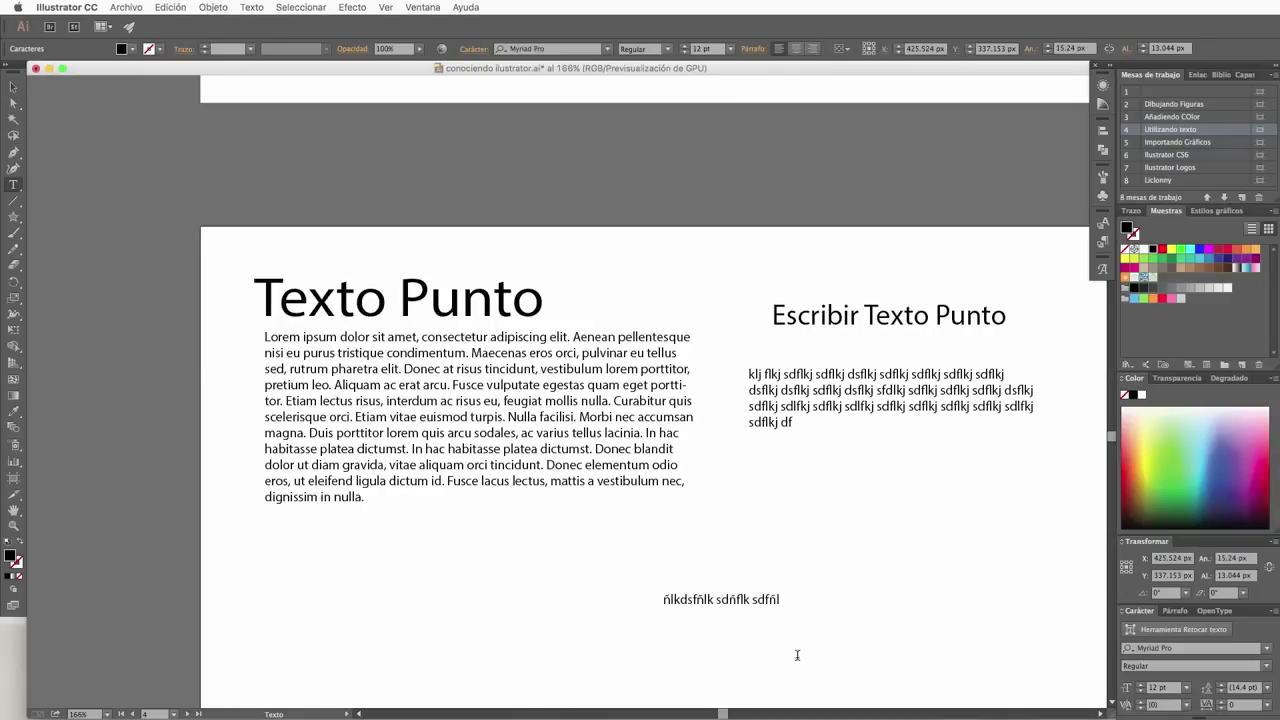
{"action": "type", "text": "k sdfñlk sdfñlk dsfñlk sdf"}
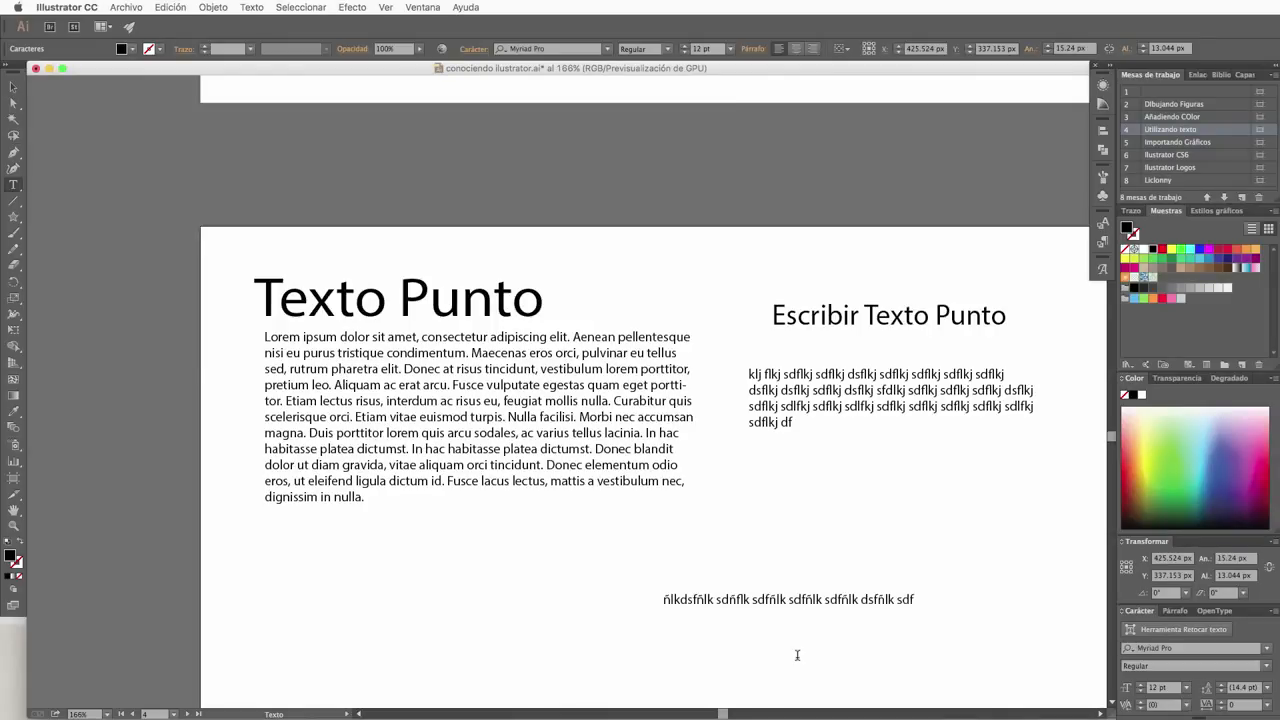
{"action": "type", "text": "ñlk sdfñlk sdfñlk sd"}
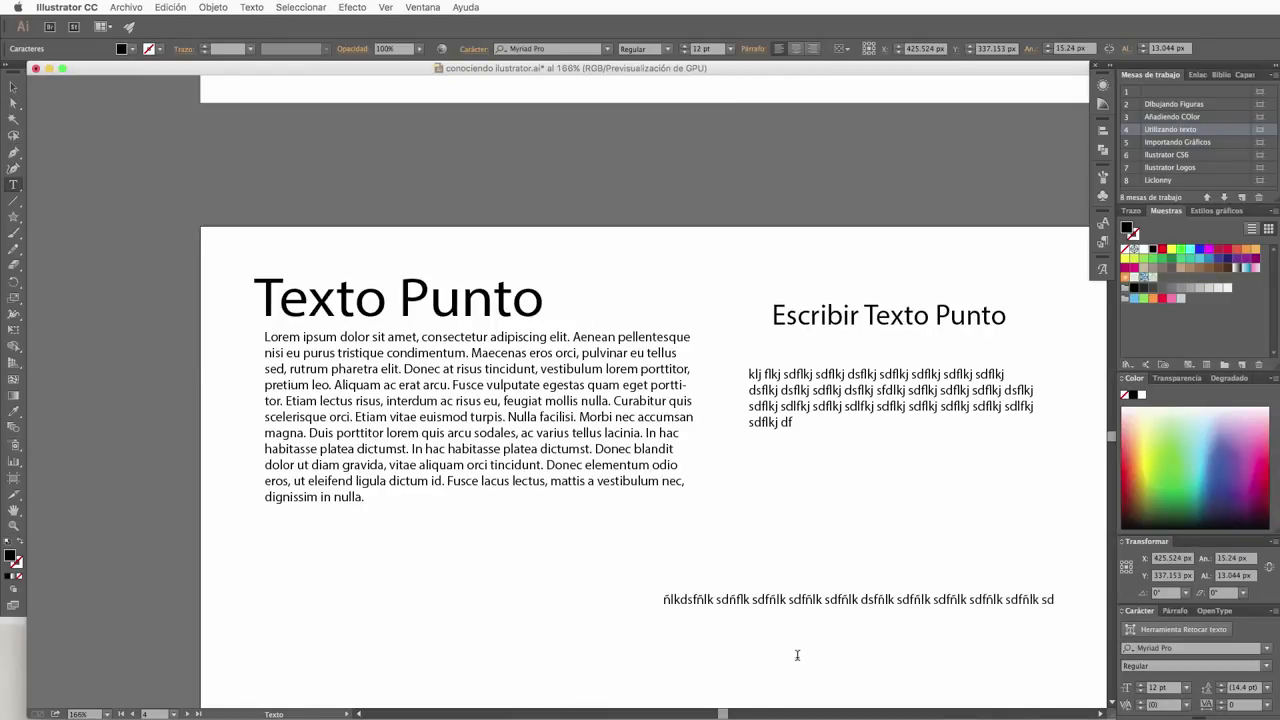
{"action": "type", "text": "fñlk dsfñlk dsfñlk dsfñlk dsfñlk ds"}
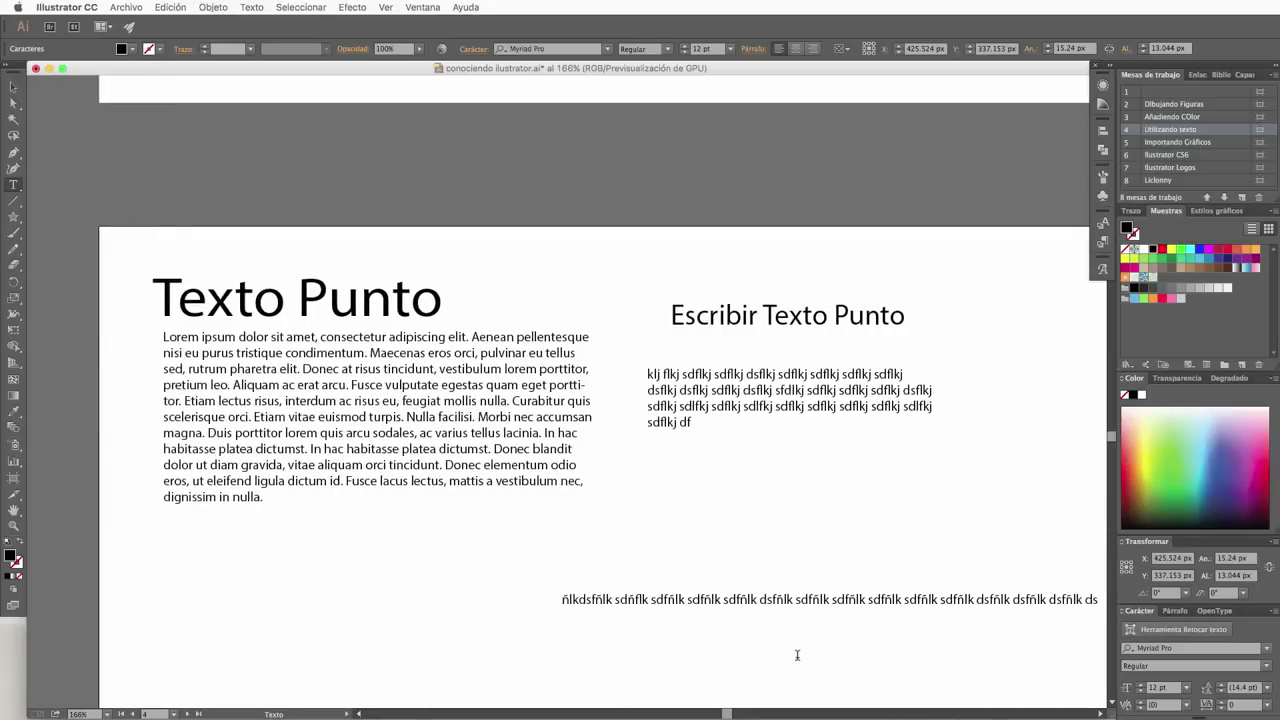
{"action": "type", "text": "fñlk dsfñlk sdfñlk dsfñlk"}
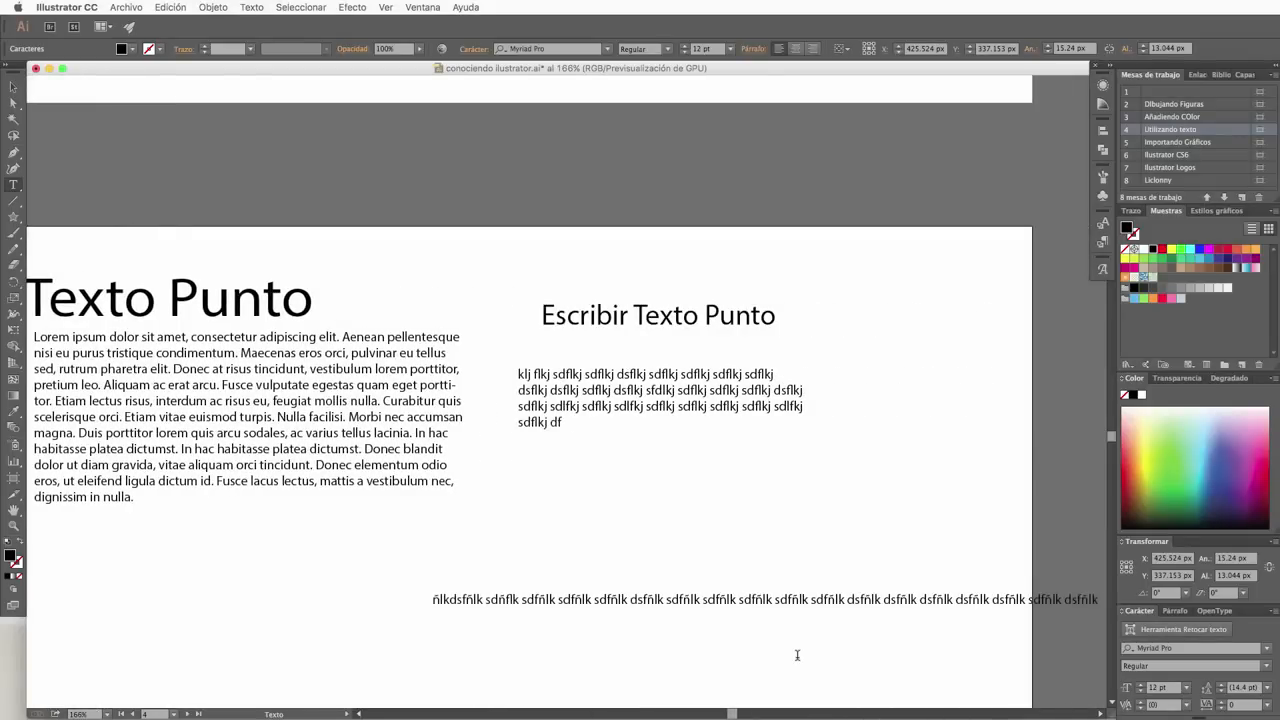
{"action": "type", "text": " sdfñlk sdfñlk sdf"}
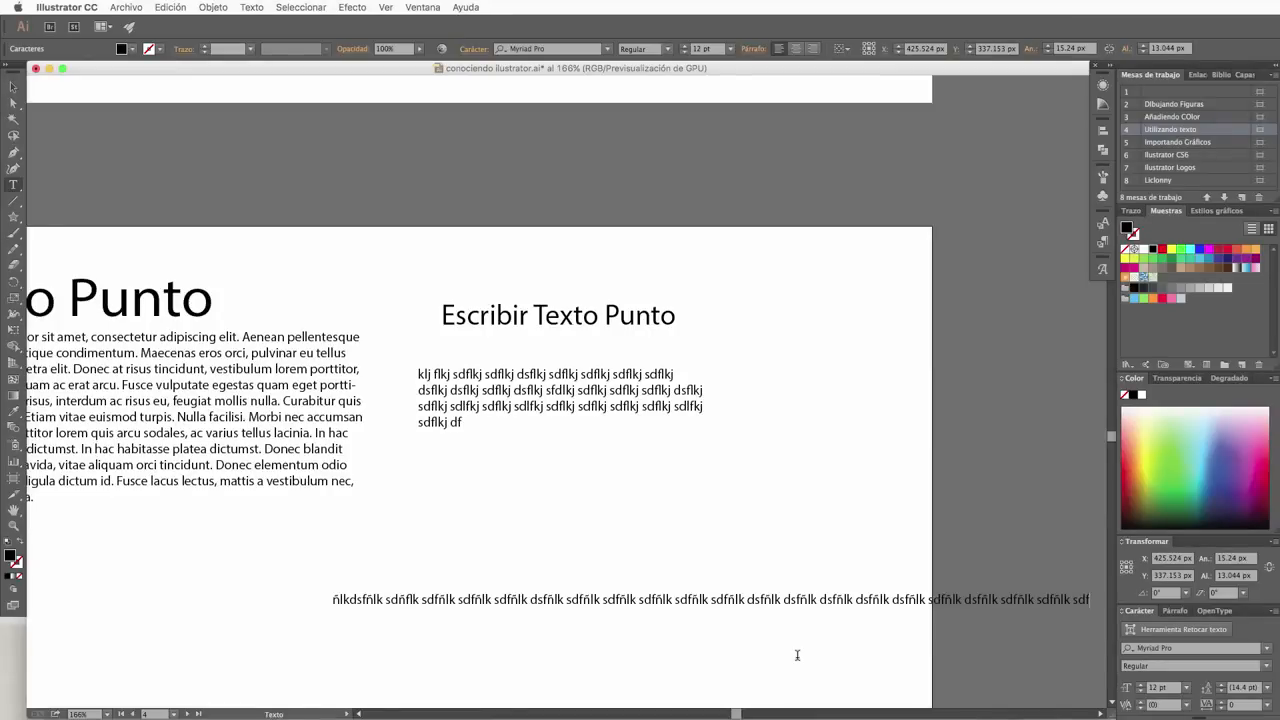
Step: Add two more lines of filler letters to the long point text, inserting a manual line break before each, and finish editing
{"action": "key", "text": "Return"}
{"action": "type", "text": "kljdsflkjsdflkjsdflkjdsflkjf"}
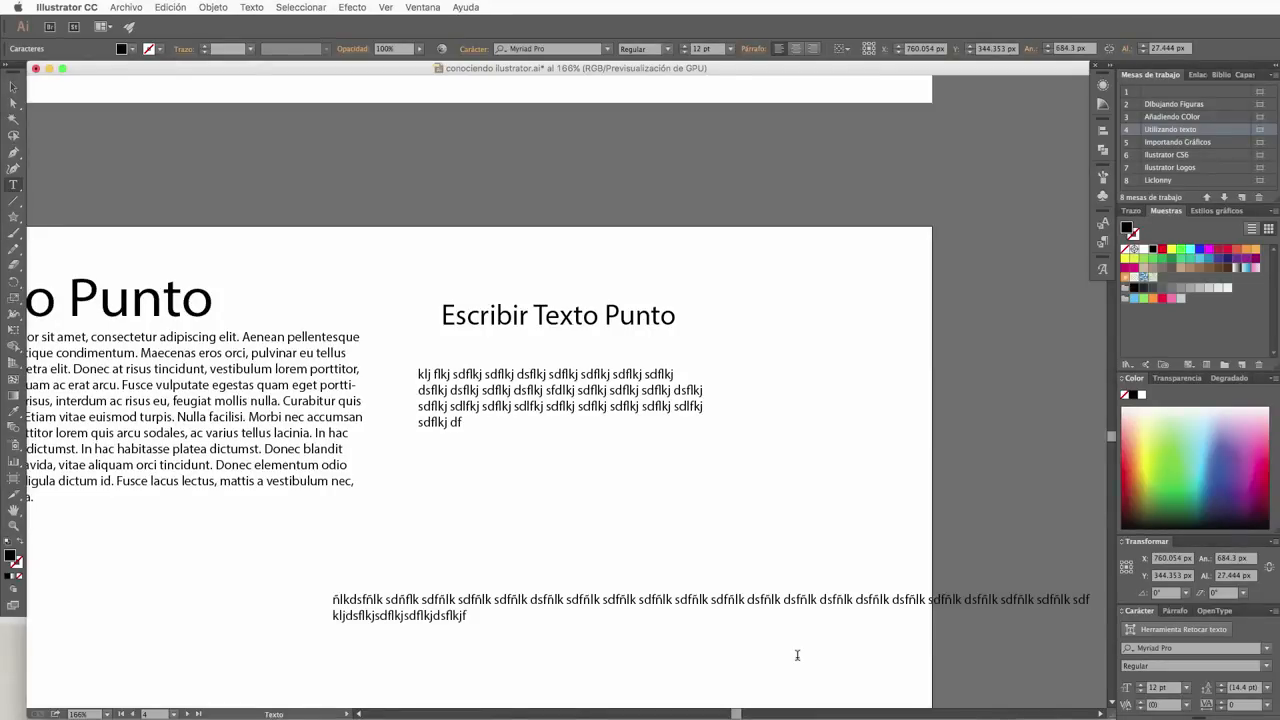
{"action": "type", "text": " sdlkj dflkj dsflkj dlkfj lkj d"}
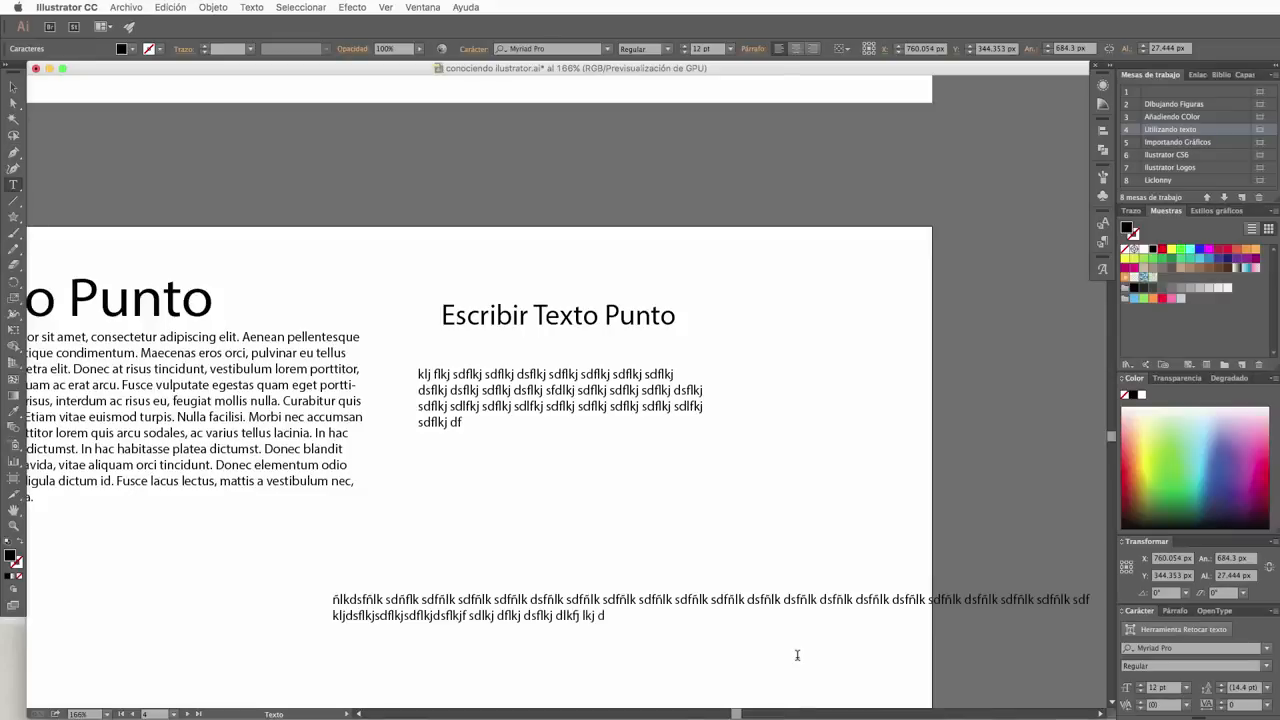
{"action": "key", "text": "Return"}
{"action": "type", "text": "lkj sdflkj sdflkj"}
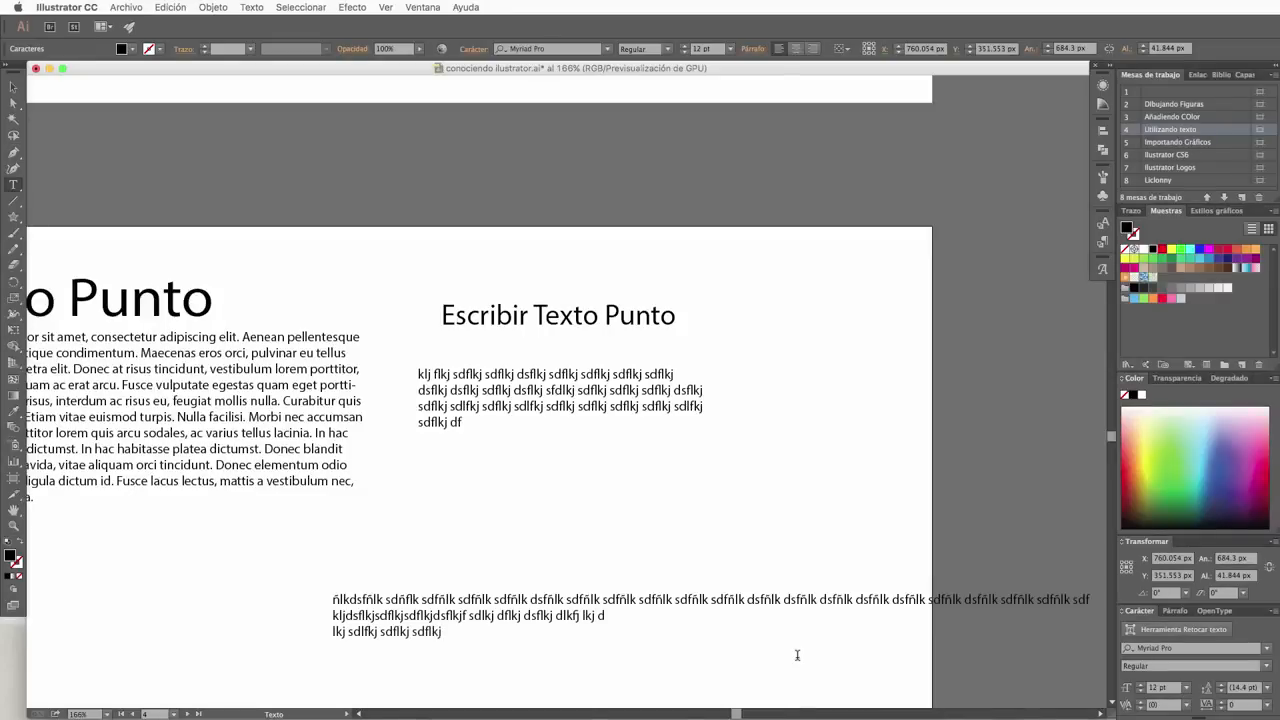
{"action": "type", "text": " sdflkj sdflkj sdflkj sdflkj"}
{"action": "left_click", "coordinate": [13, 89]}
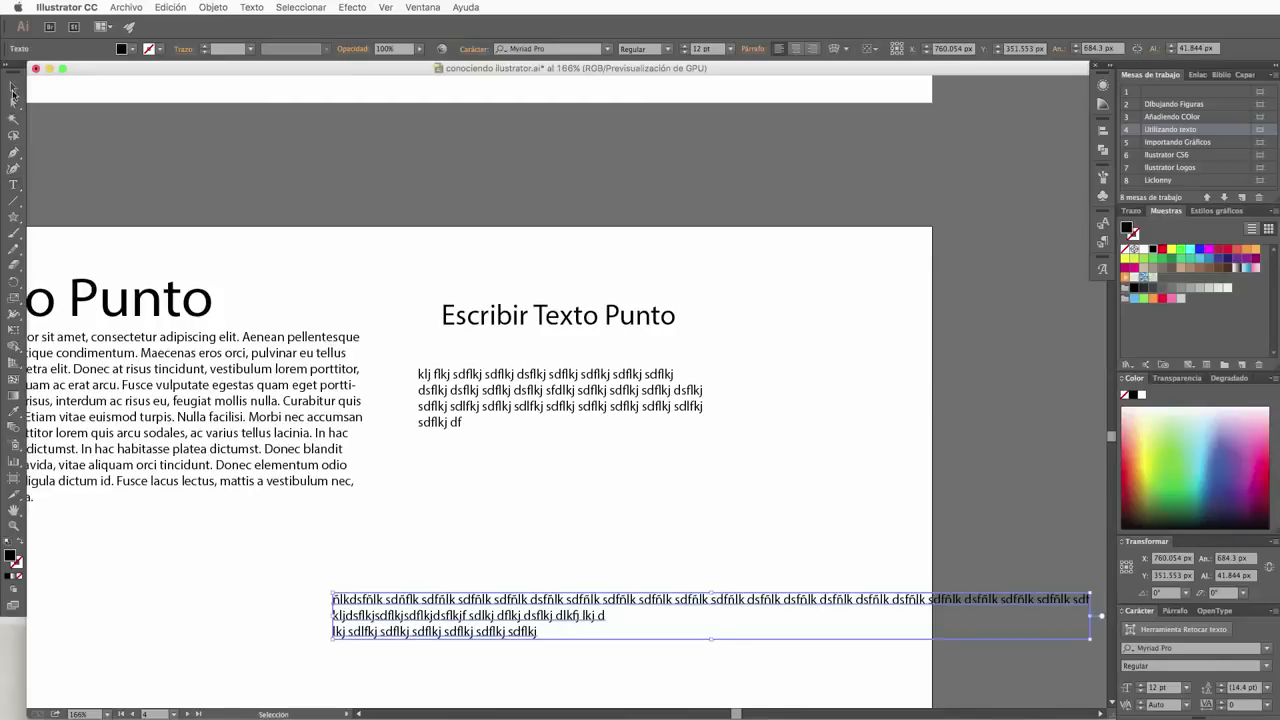
Step: Delete the three-line filler point text that runs past the artboard edge
{"action": "left_click", "coordinate": [606, 325]}
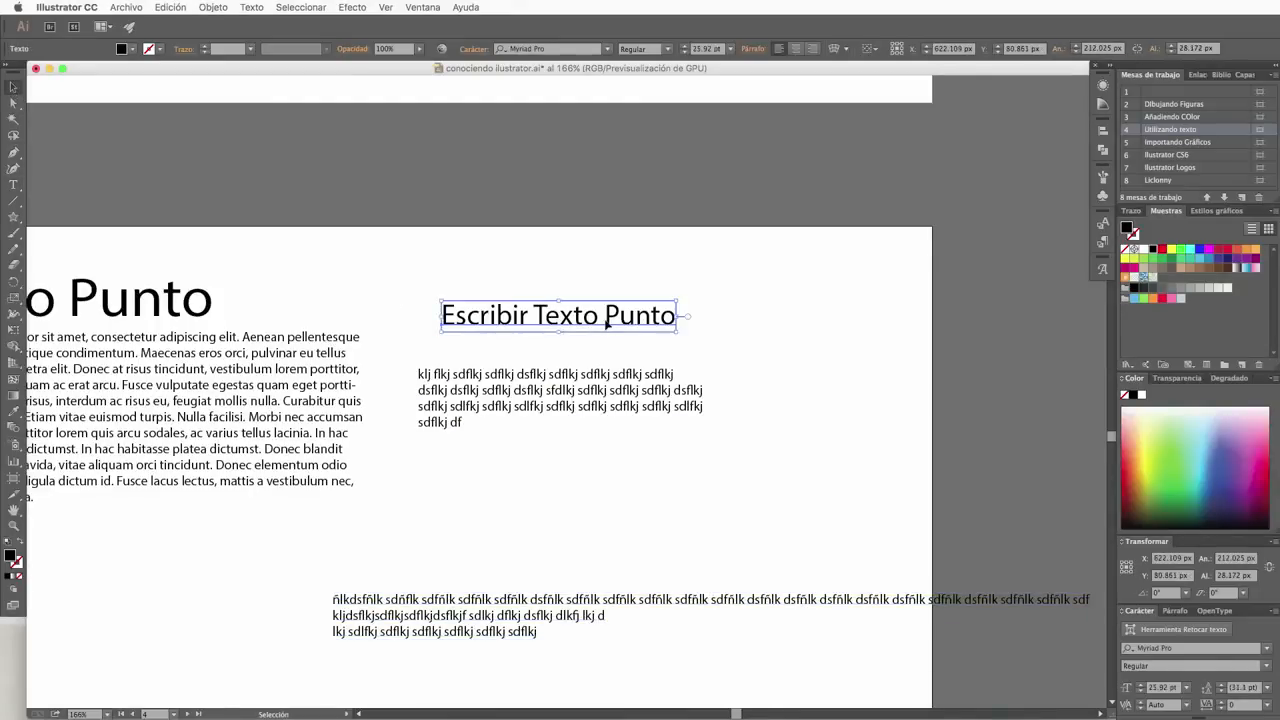
{"action": "left_click", "coordinate": [623, 408]}
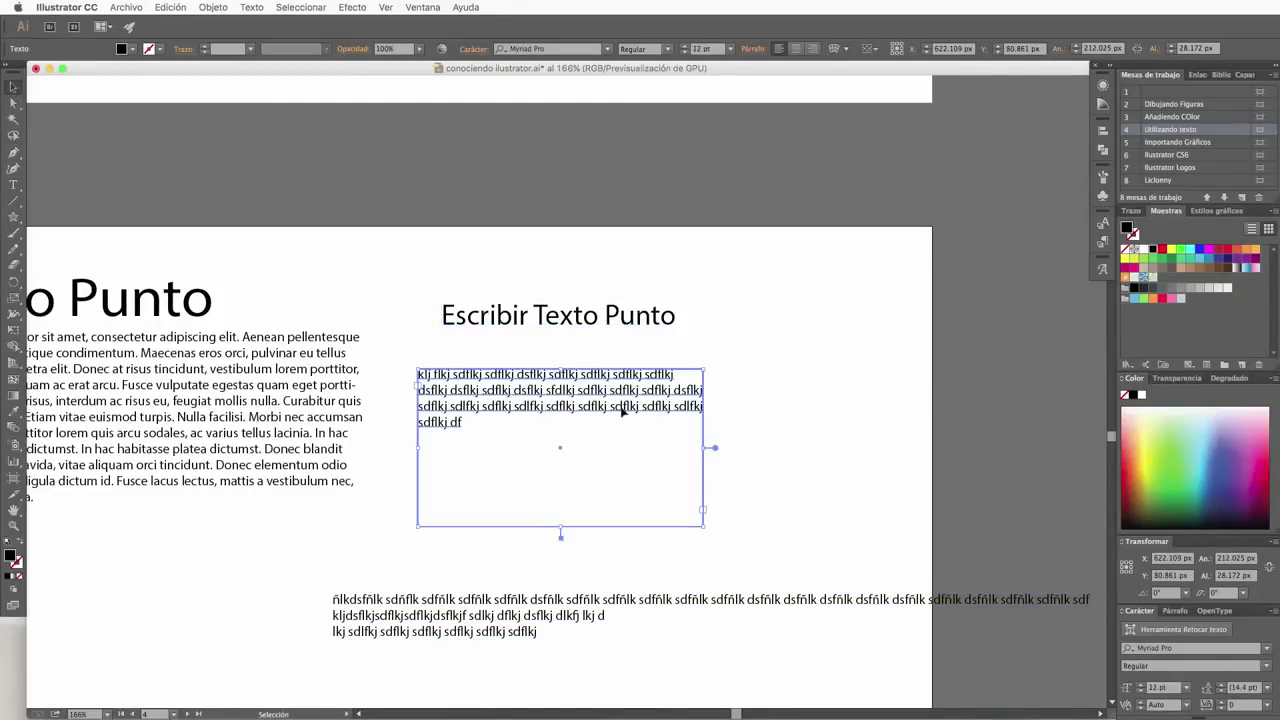
{"action": "left_click", "coordinate": [623, 606]}
{"action": "left_click", "coordinate": [625, 600]}
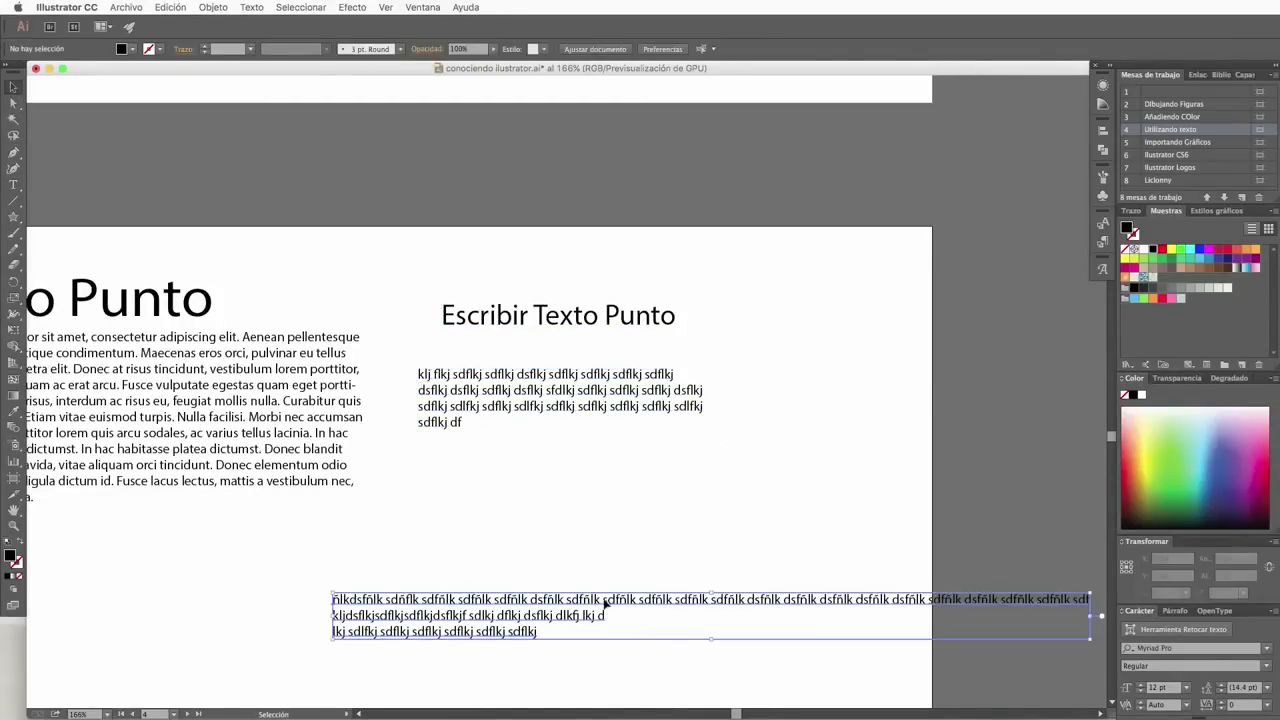
{"action": "key", "text": "Delete"}
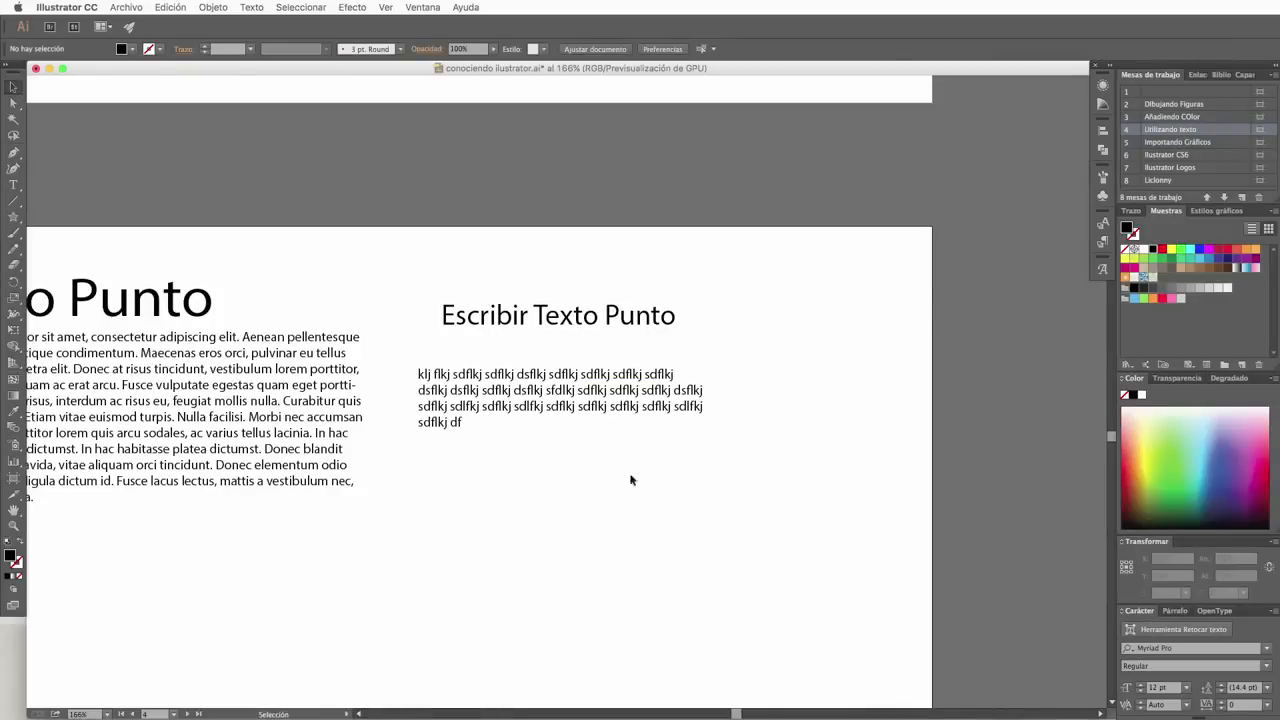
Step: Set the font size of the "Escribir Texto Punto" text to 28 pt
{"action": "left_click", "coordinate": [543, 318]}
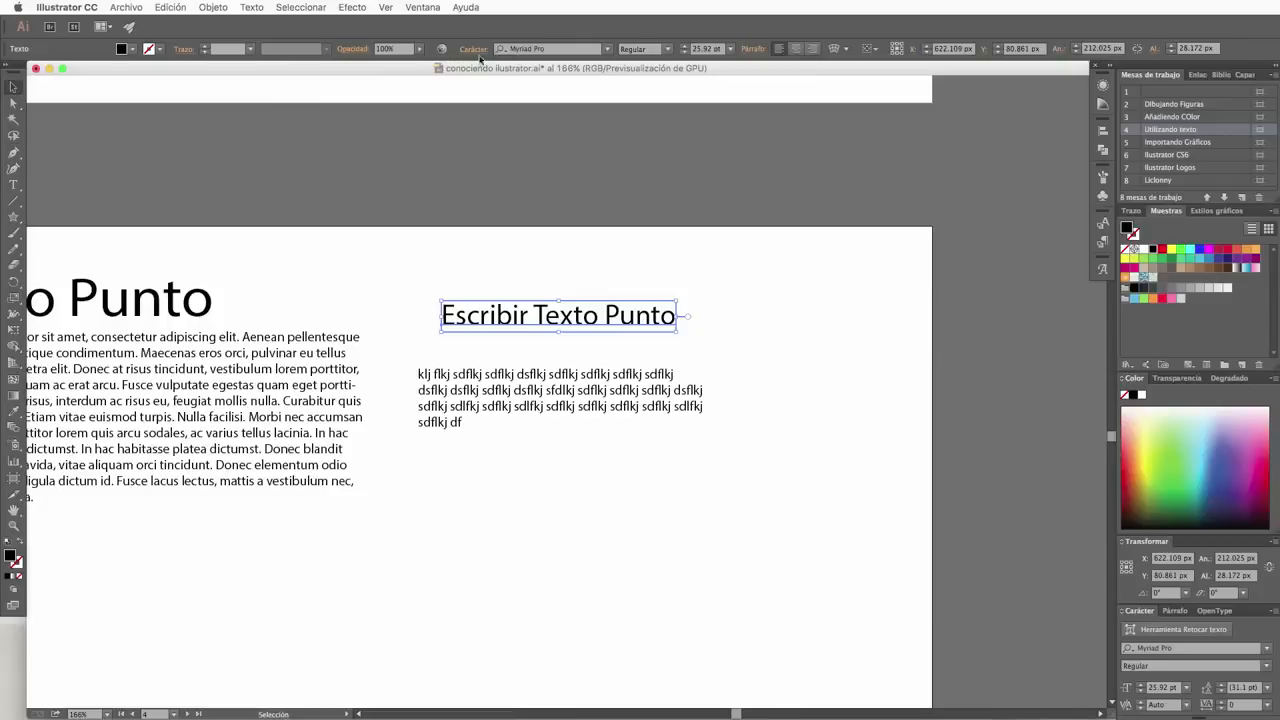
{"action": "left_click", "coordinate": [610, 50]}
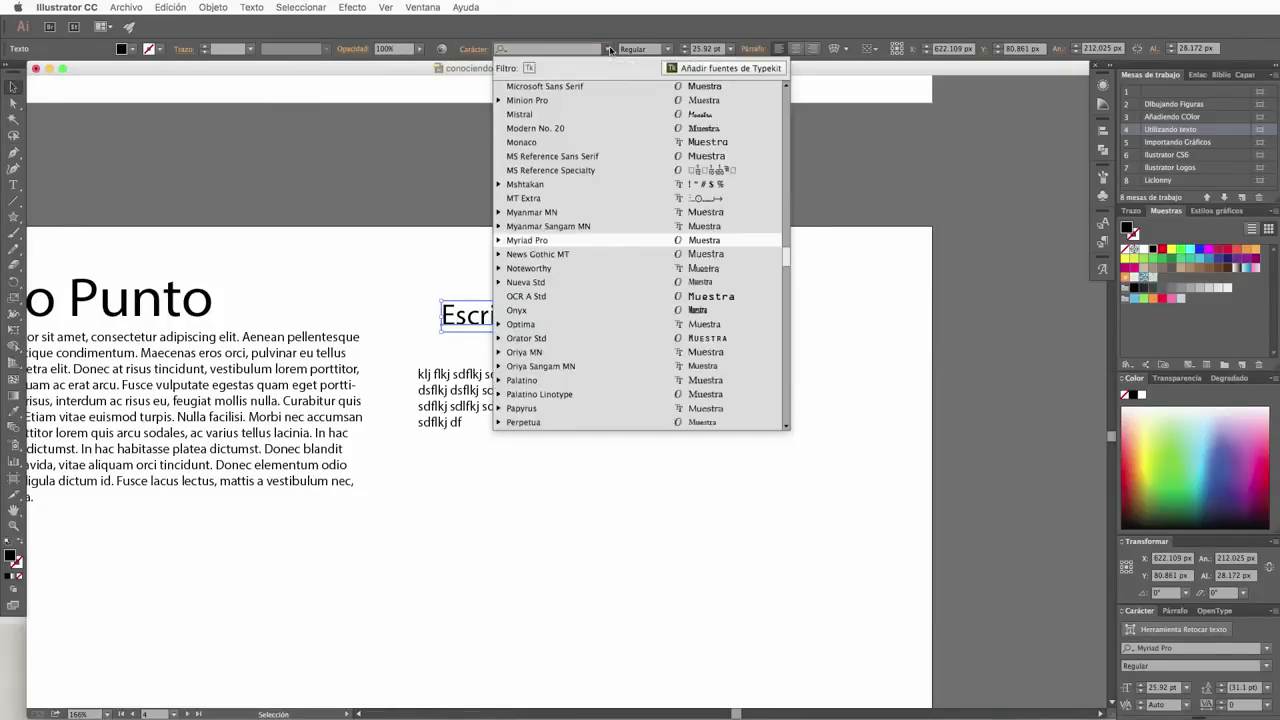
{"action": "left_click", "coordinate": [610, 49]}
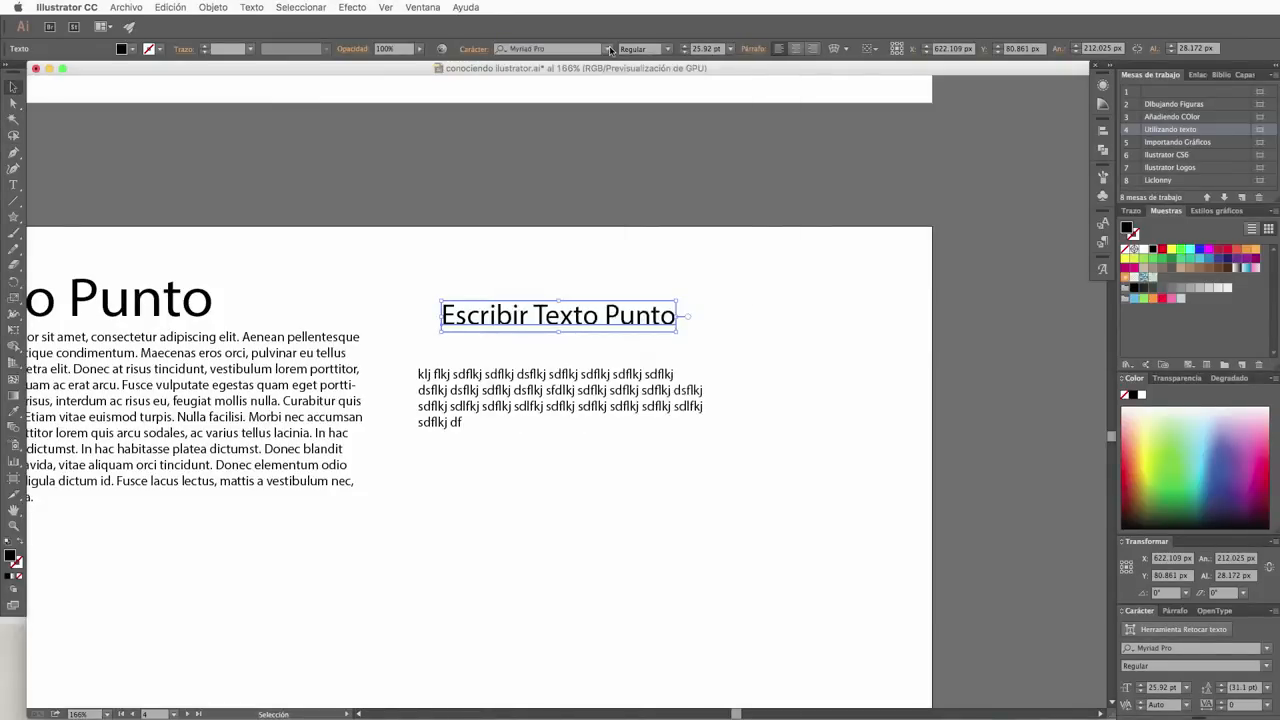
{"action": "left_click", "coordinate": [667, 49]}
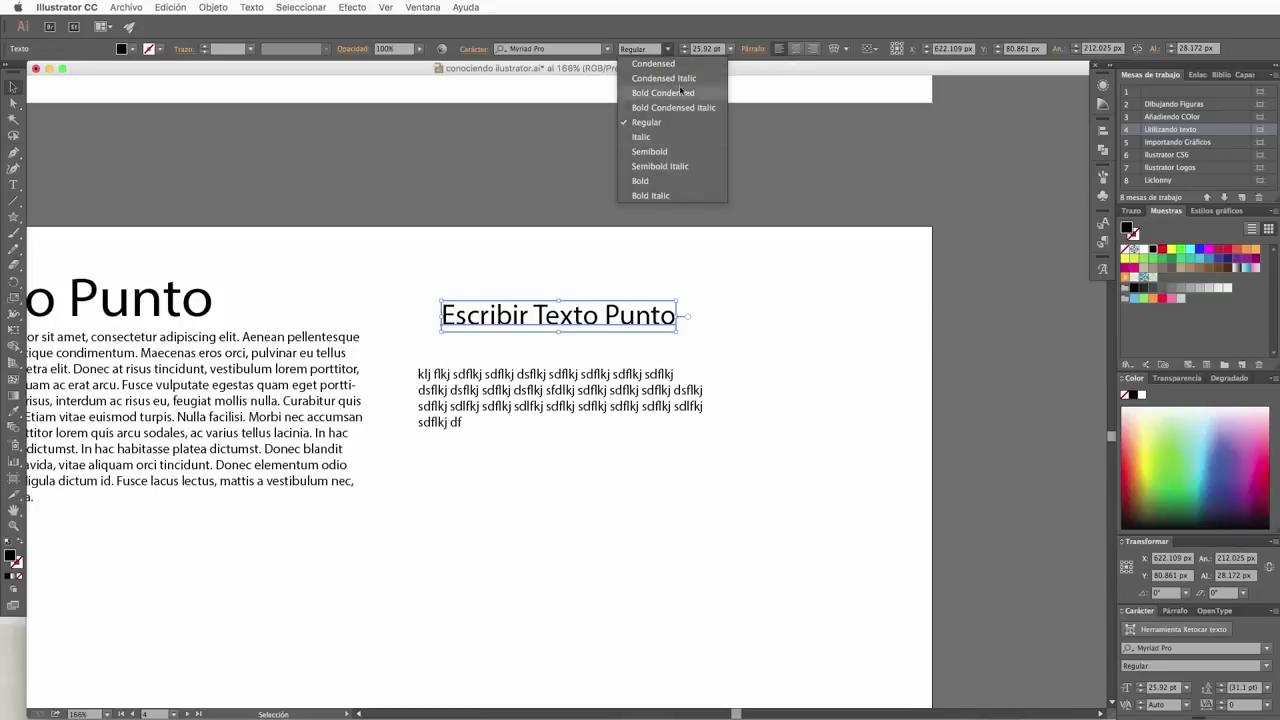
{"action": "left_click", "coordinate": [674, 52]}
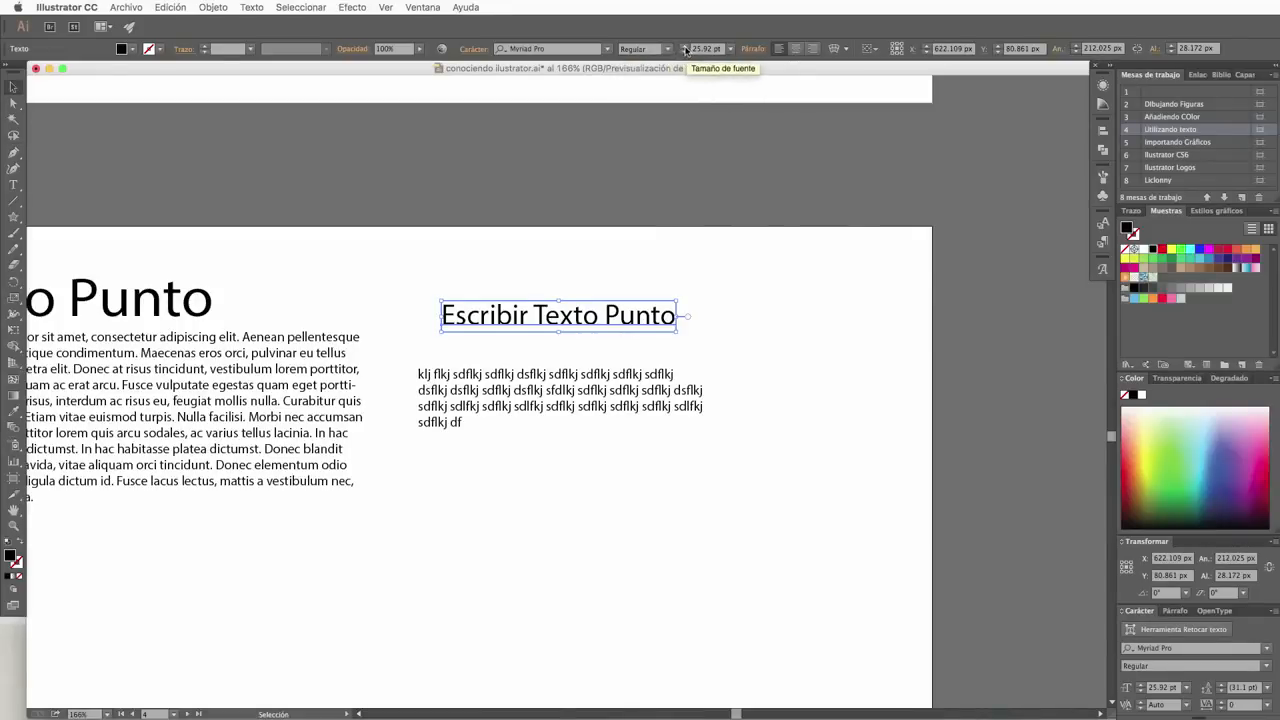
{"action": "left_click", "coordinate": [684, 47]}
{"action": "left_click", "coordinate": [684, 47]}
{"action": "left_click", "coordinate": [684, 47]}
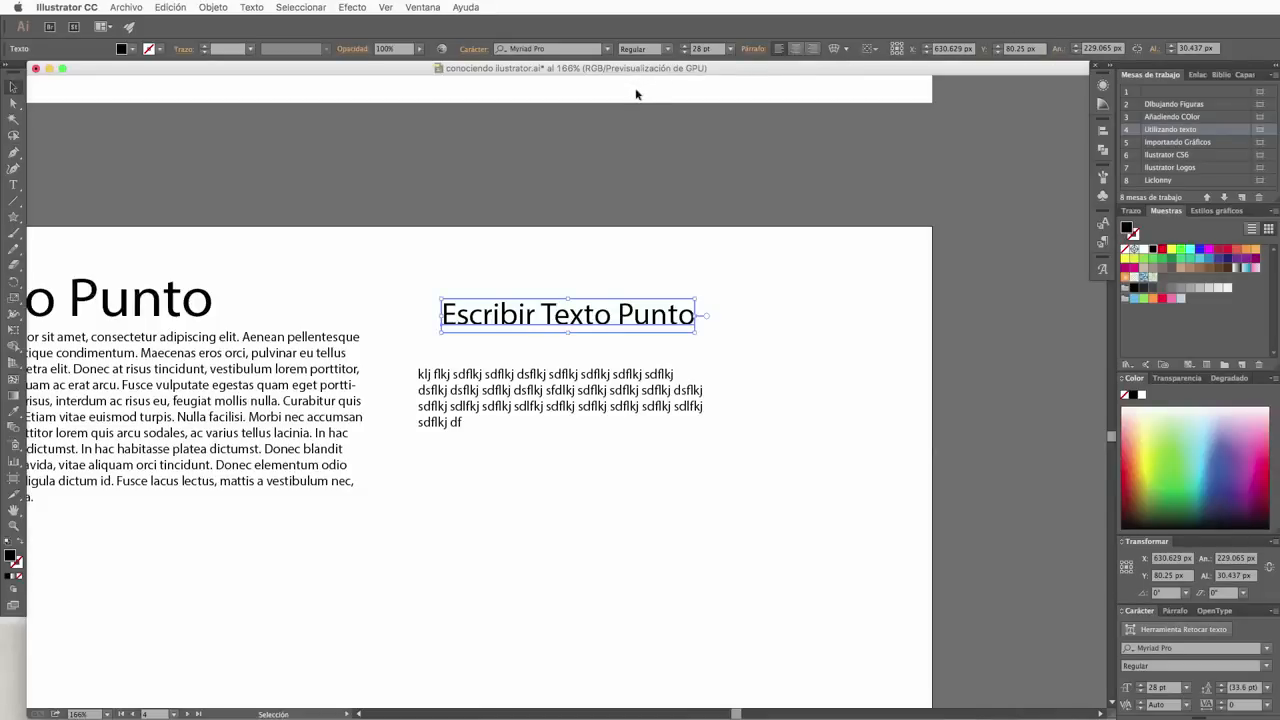
Step: Fill the "Escribir Texto Punto" text with the blue swatch
{"action": "left_click", "coordinate": [134, 50]}
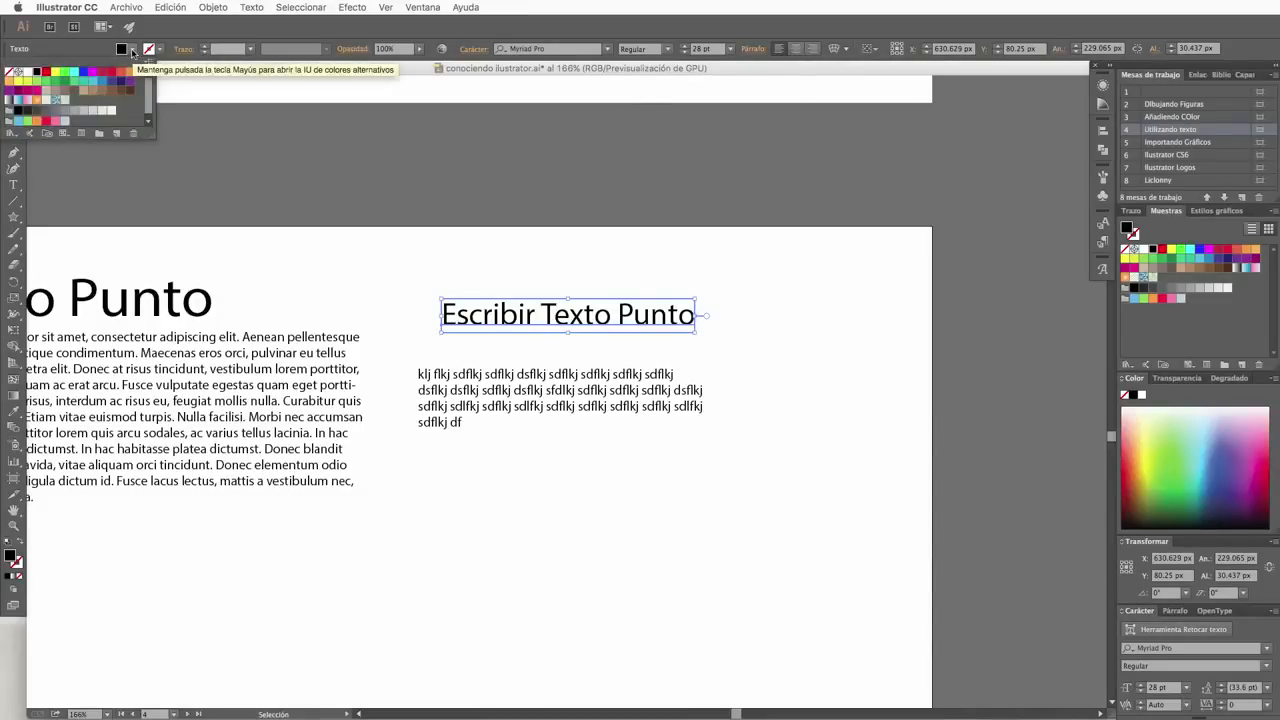
{"action": "left_click", "coordinate": [84, 72]}
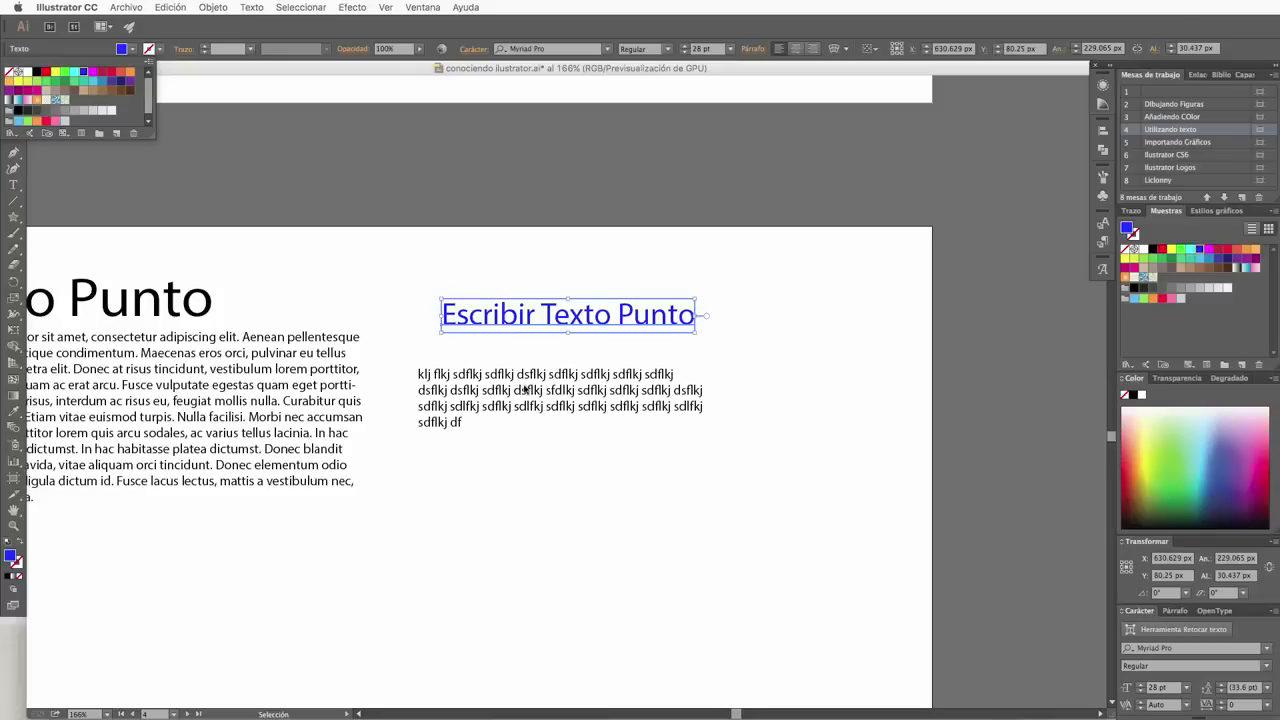
{"action": "left_click", "coordinate": [457, 238]}
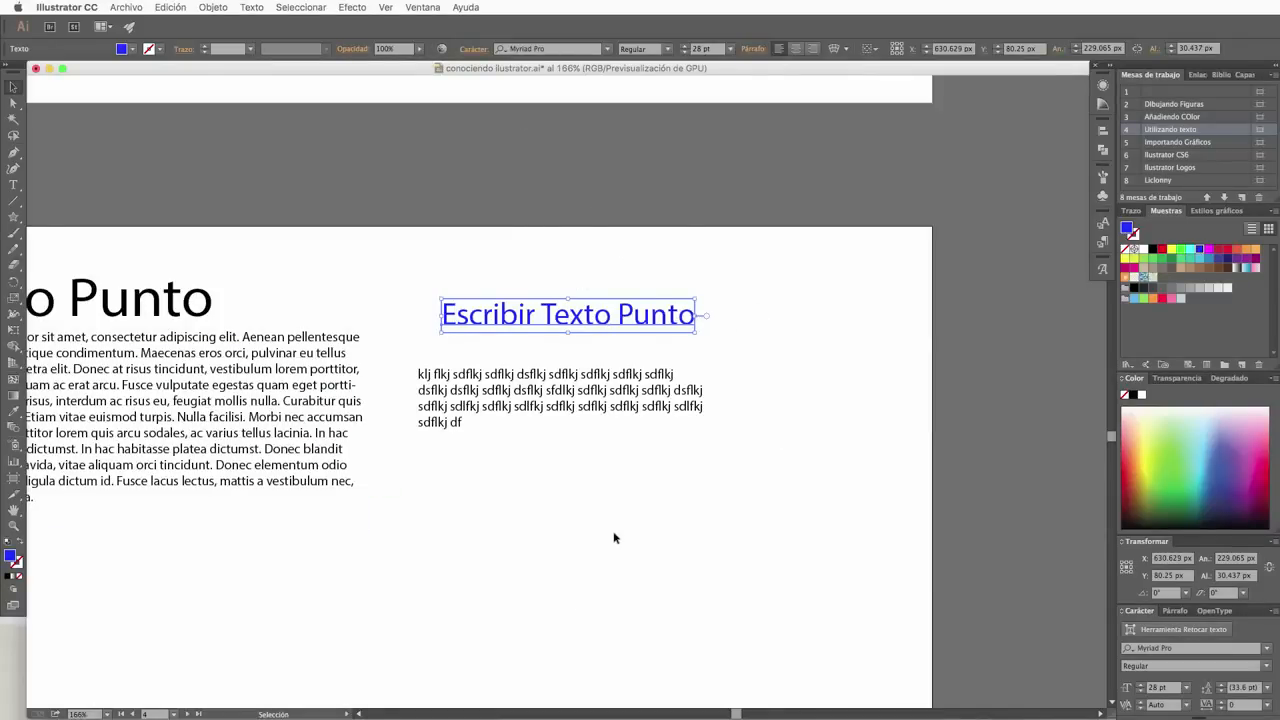
Step: Open the Place dialog to import an image into the "Importando Gráficos" artboard
{"action": "key", "text": "space"}
{"action": "left_click_drag", "start_coordinate": [391, 556], "coordinate": [588, 435]}
{"action": "scroll", "coordinate": [624, 423], "scroll_direction": "down", "scroll_amount": 10}
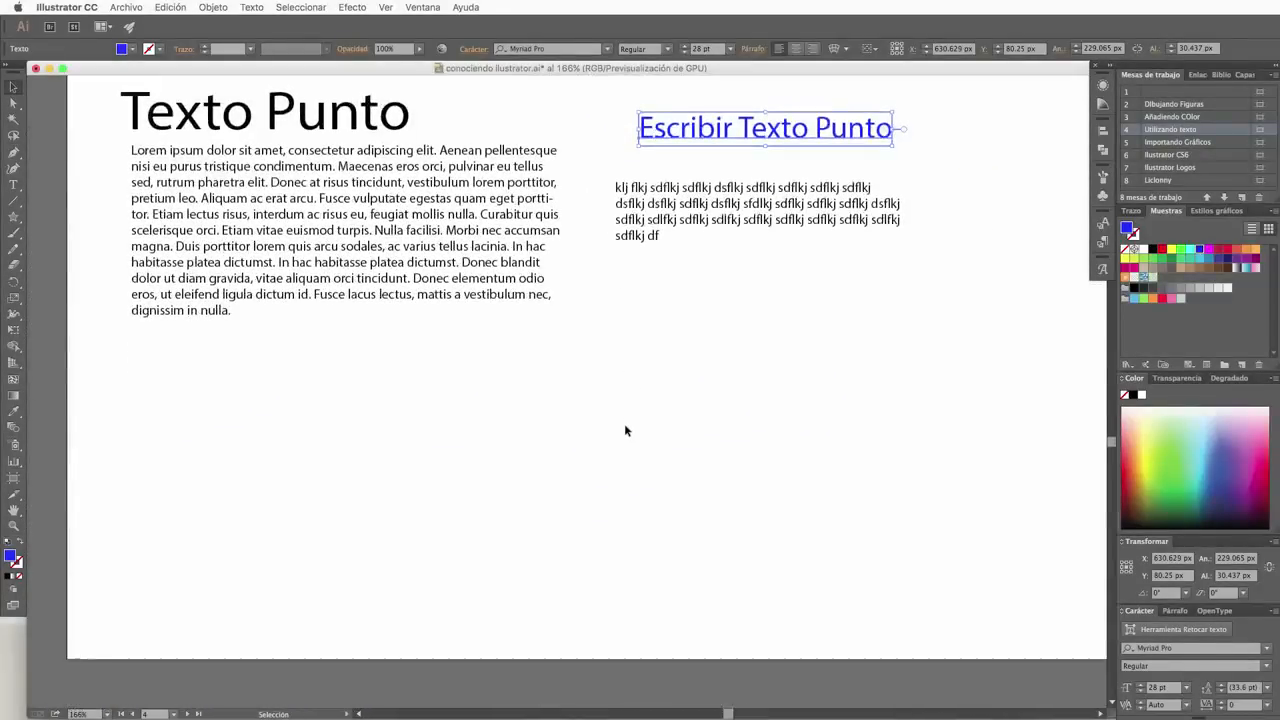
{"action": "scroll", "coordinate": [612, 411], "scroll_direction": "down", "scroll_amount": 6}
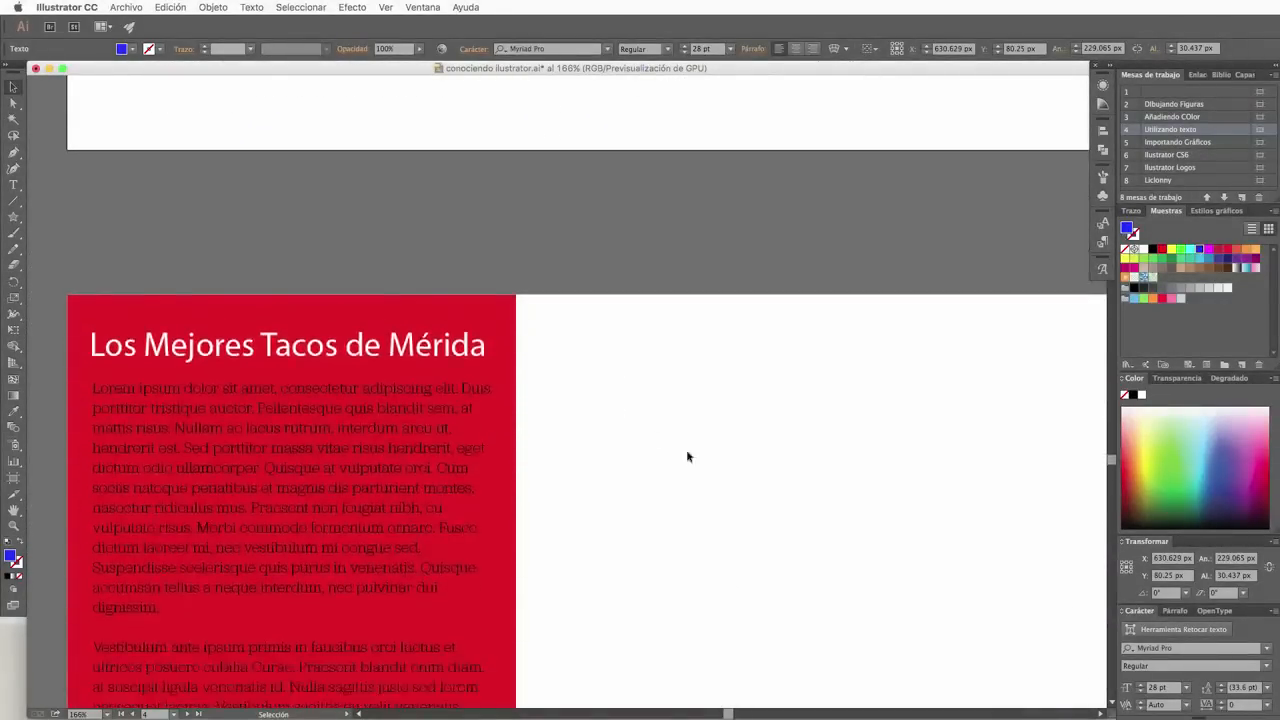
{"action": "left_click_drag", "start_coordinate": [732, 420], "coordinate": [732, 416]}
{"action": "key", "text": "space"}
{"action": "left_click_drag", "start_coordinate": [783, 483], "coordinate": [763, 348]}
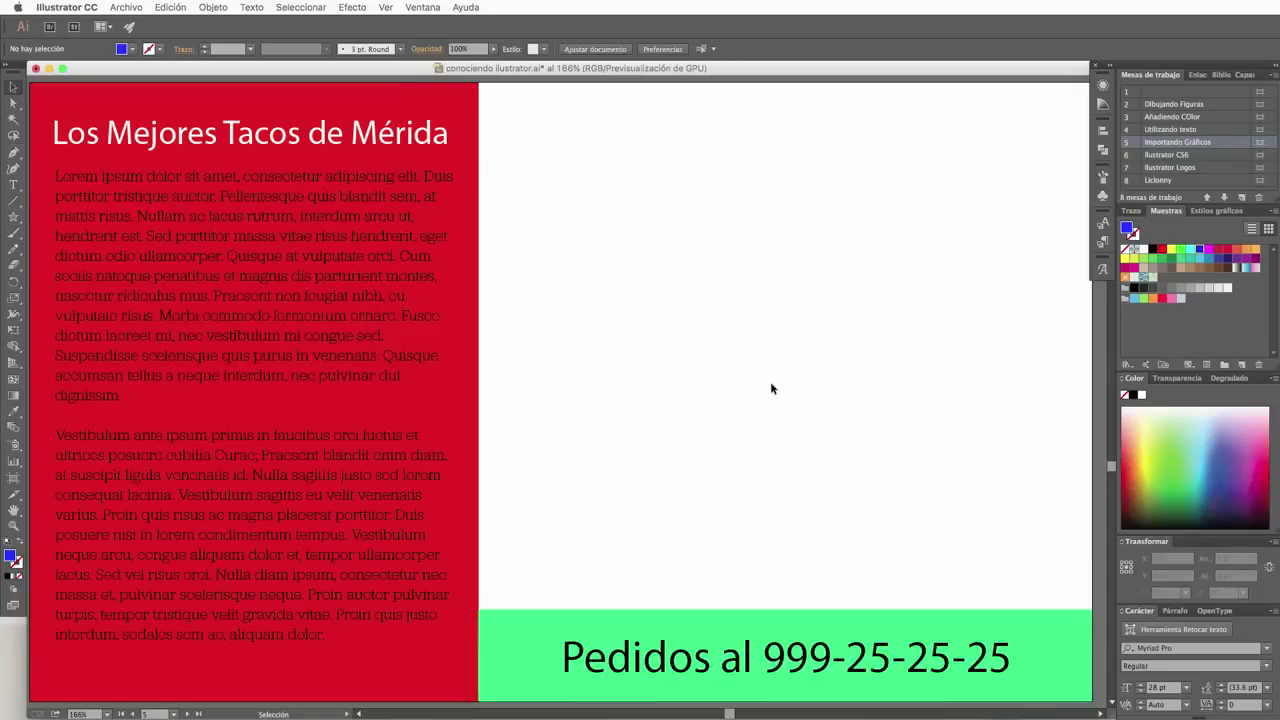
{"action": "left_click", "coordinate": [122, 6]}
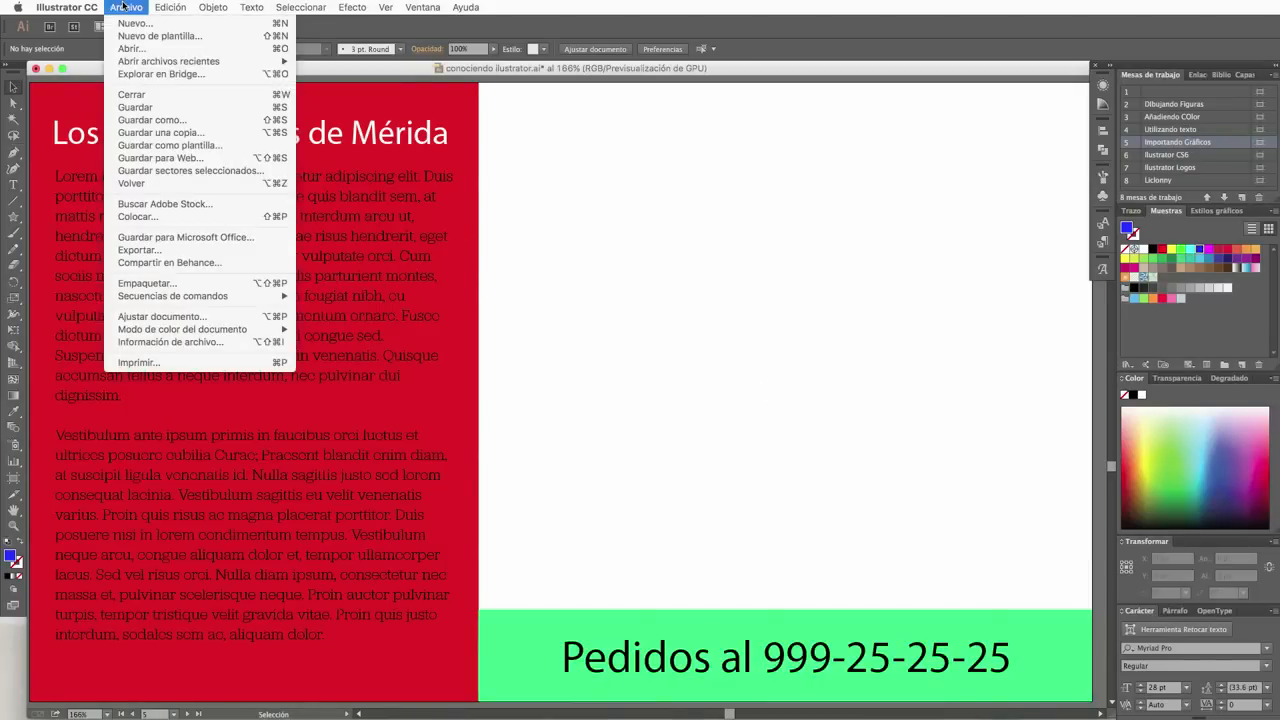
{"action": "left_click", "coordinate": [179, 217]}
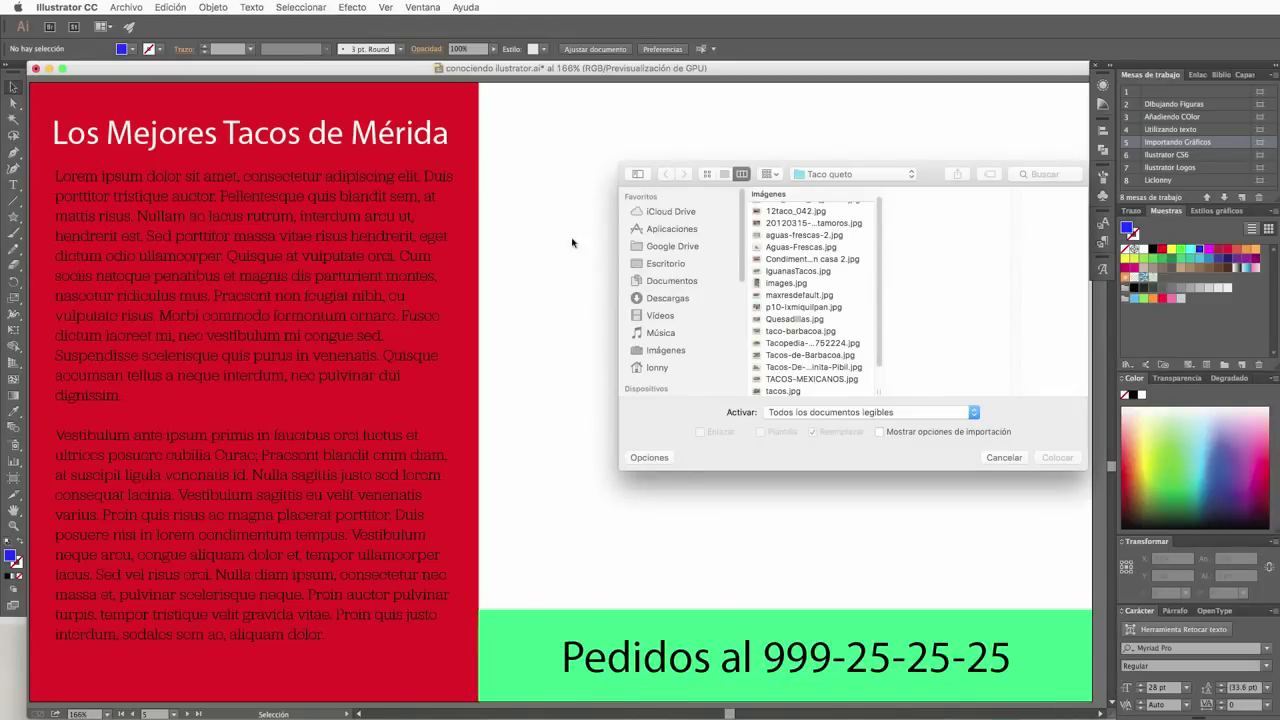
{"action": "left_click_drag", "start_coordinate": [930, 173], "coordinate": [764, 159]}
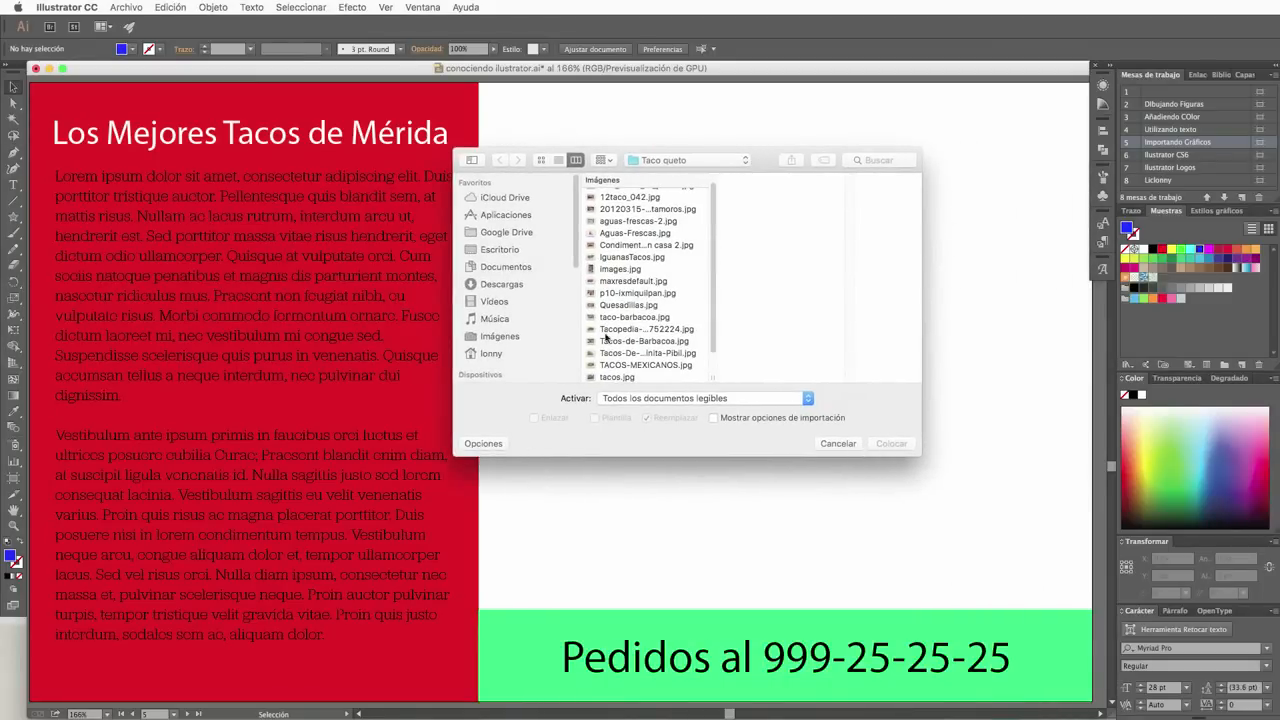
Step: Place the linked image 001_Tacos_de_carnitas,_carne_asada_y_al_pastor.jpg at full size, starting near the upper-left corner of the white area beside the red panel
{"action": "scroll", "coordinate": [649, 294], "scroll_direction": "up", "scroll_amount": 1}
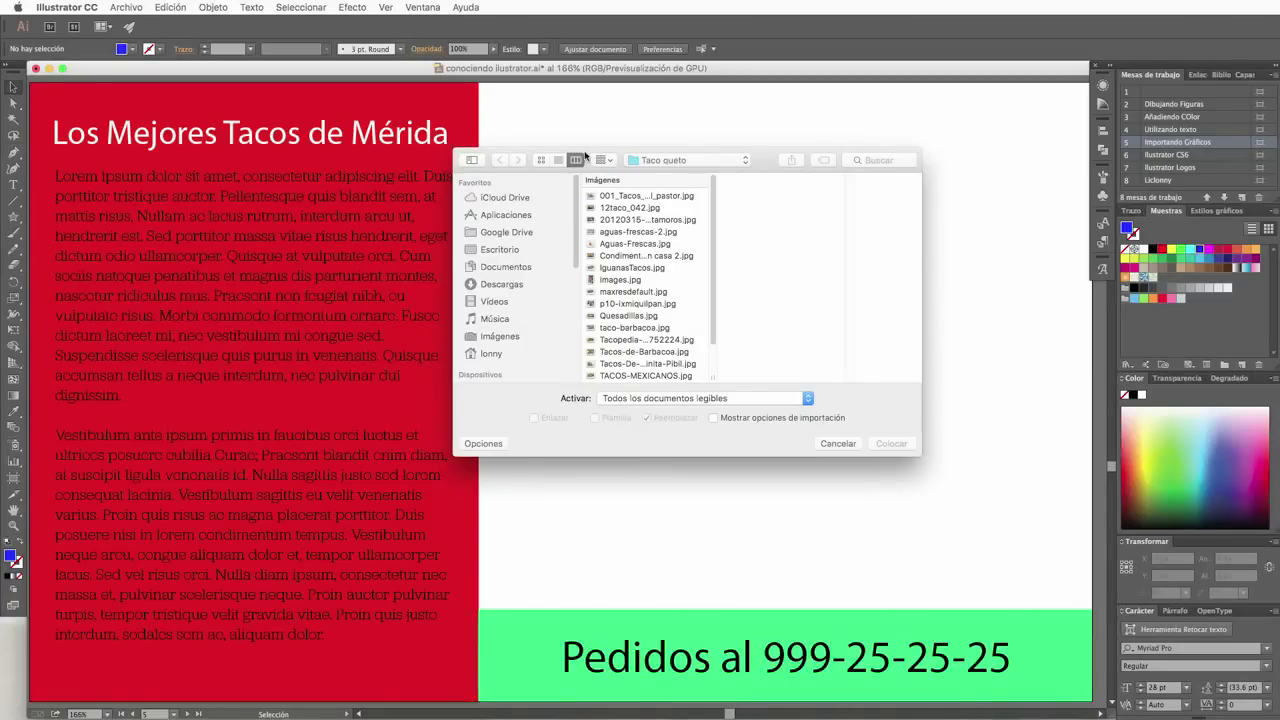
{"action": "left_click", "coordinate": [660, 220]}
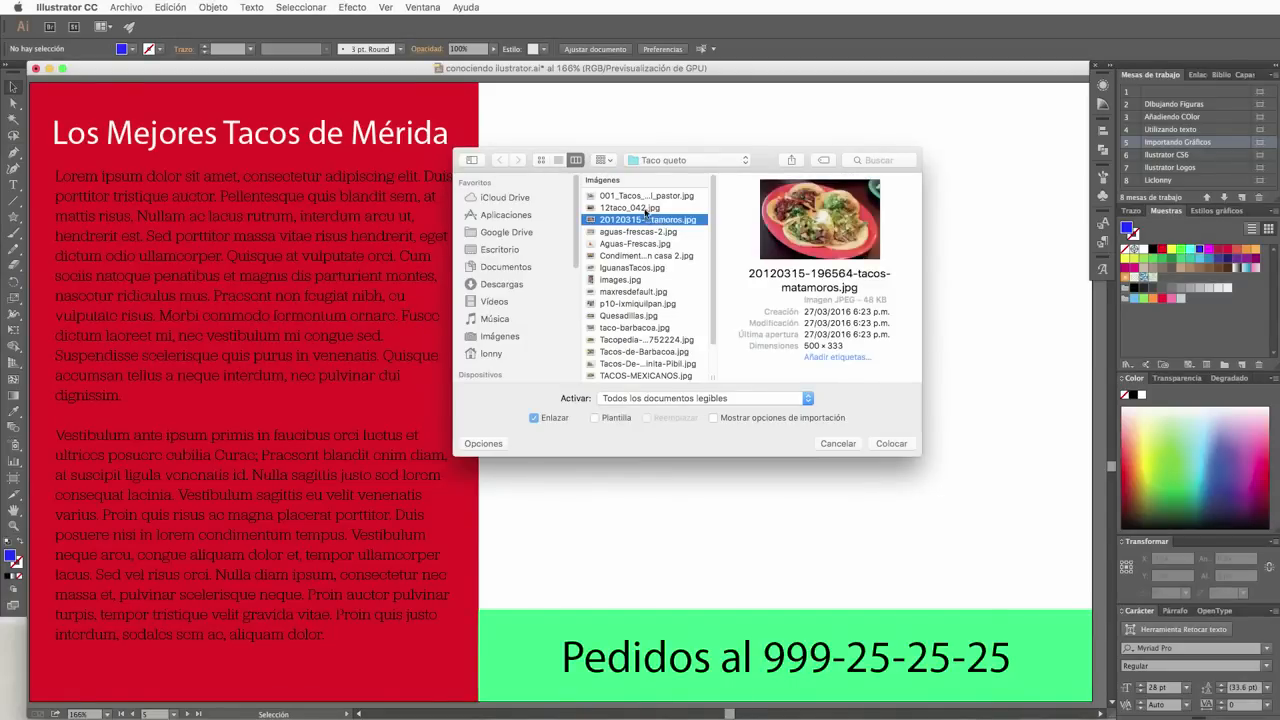
{"action": "left_click", "coordinate": [645, 209]}
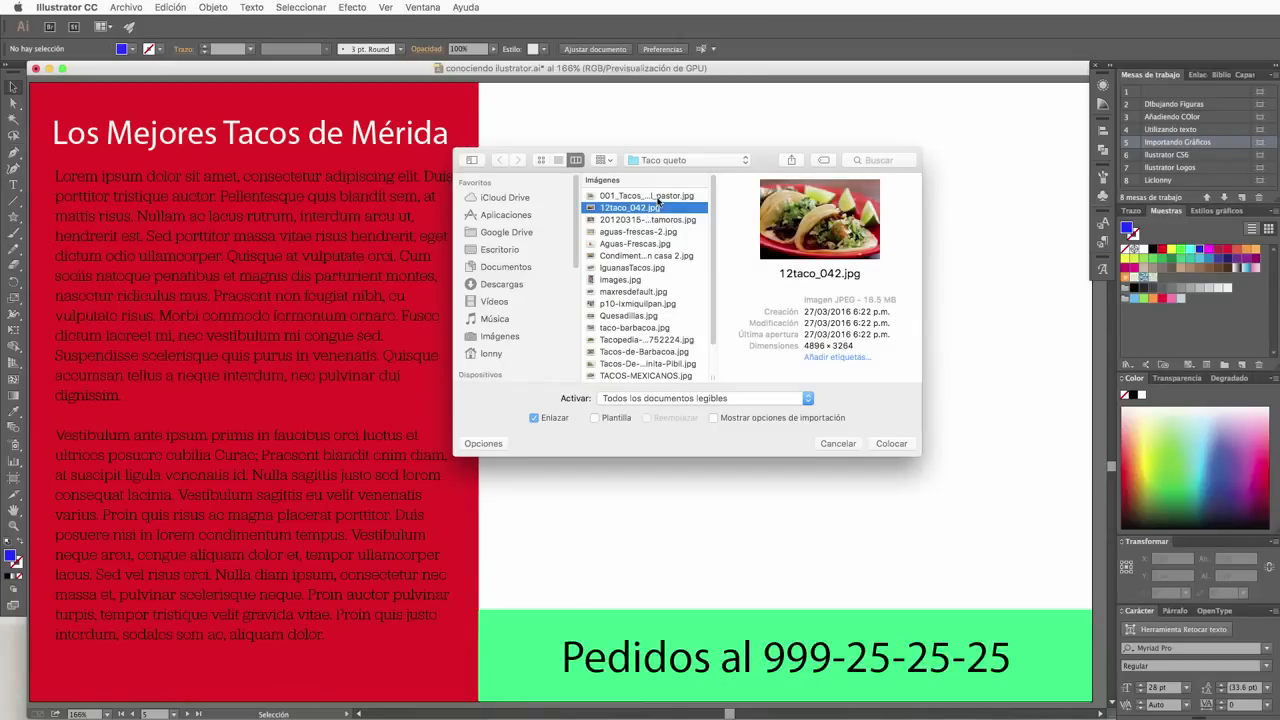
{"action": "left_click", "coordinate": [657, 198]}
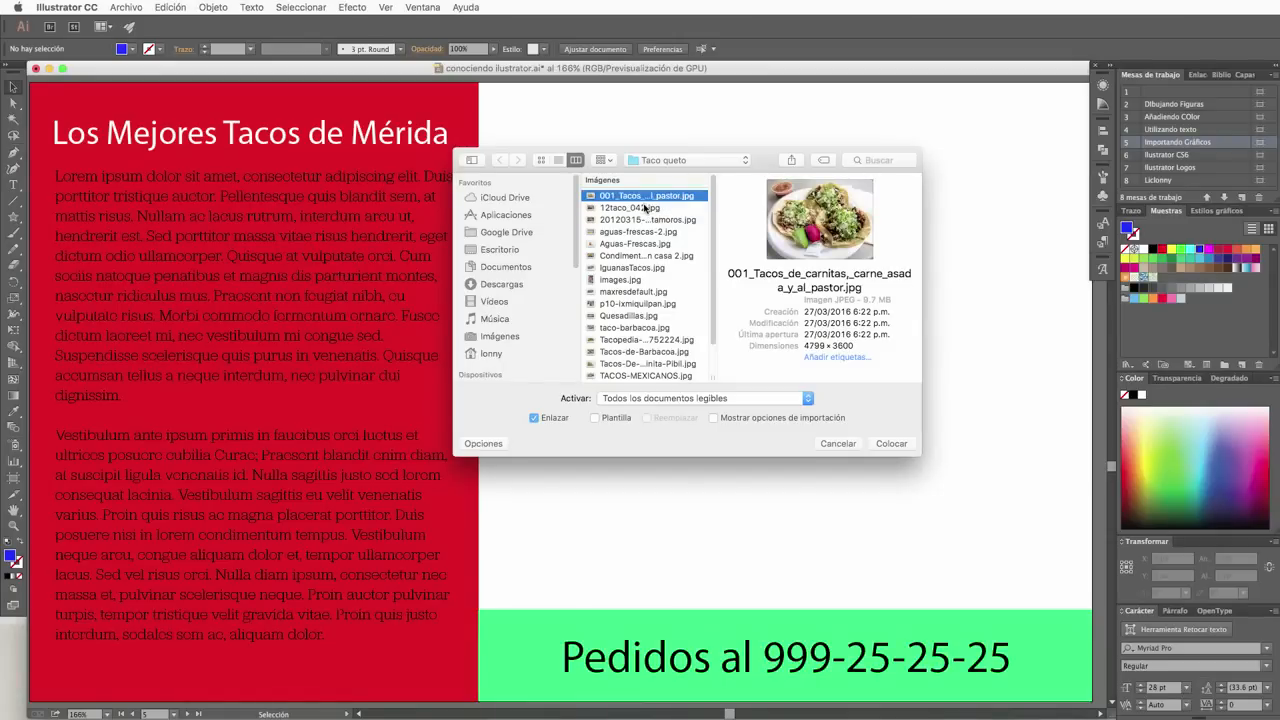
{"action": "left_click", "coordinate": [888, 447]}
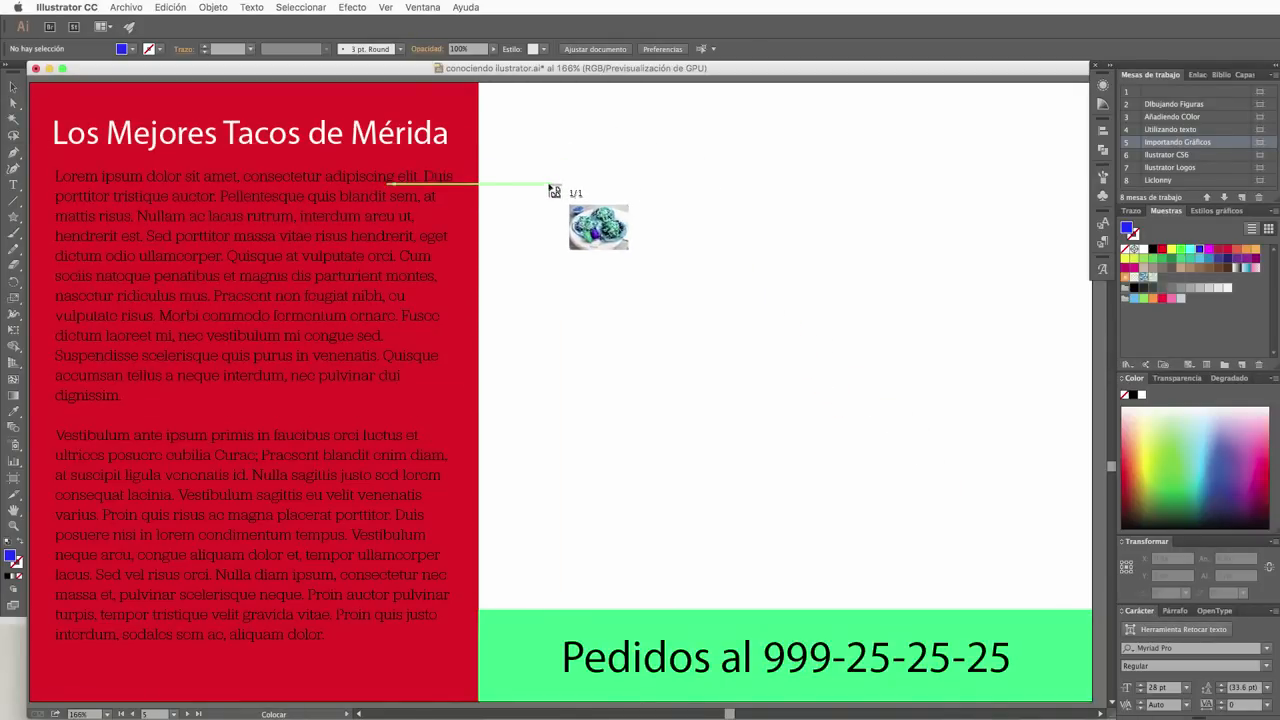
{"action": "left_click", "coordinate": [498, 117]}
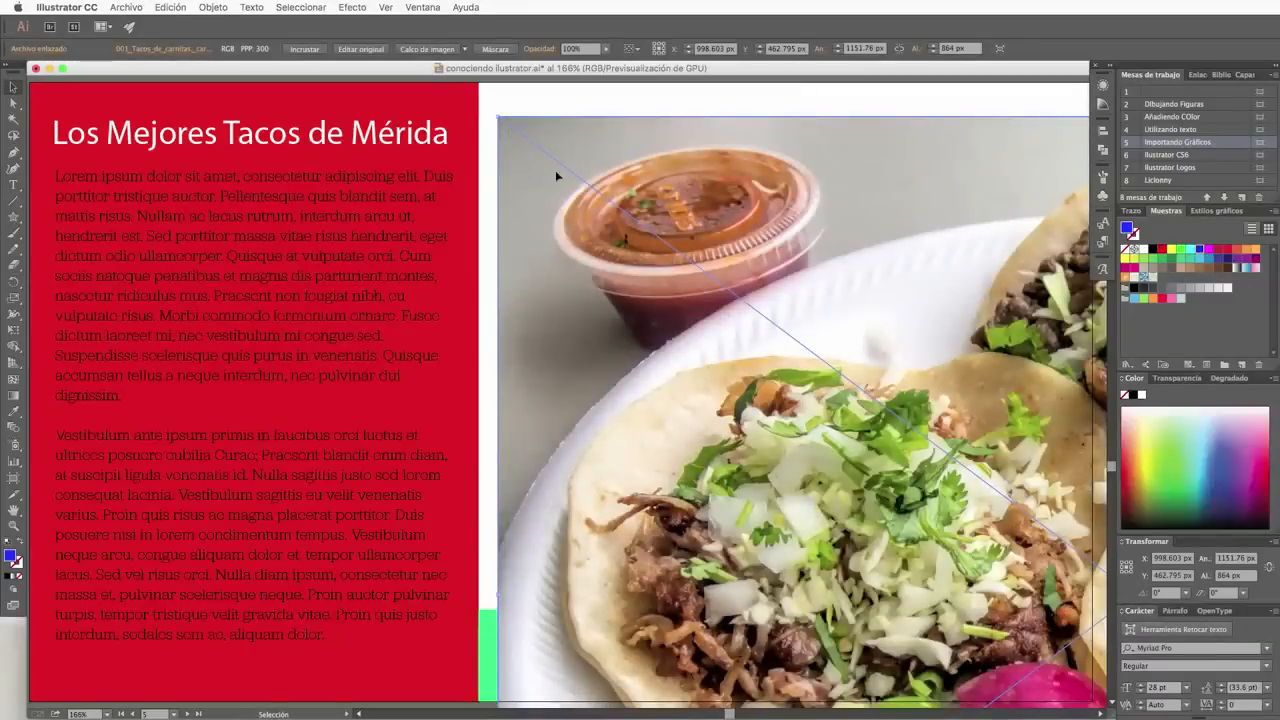
Step: Scale the taco photo down proportionally from its upper-left corner to about 751 by 563 px
{"action": "scroll", "coordinate": [932, 416], "scroll_direction": "down", "scroll_amount": 5}
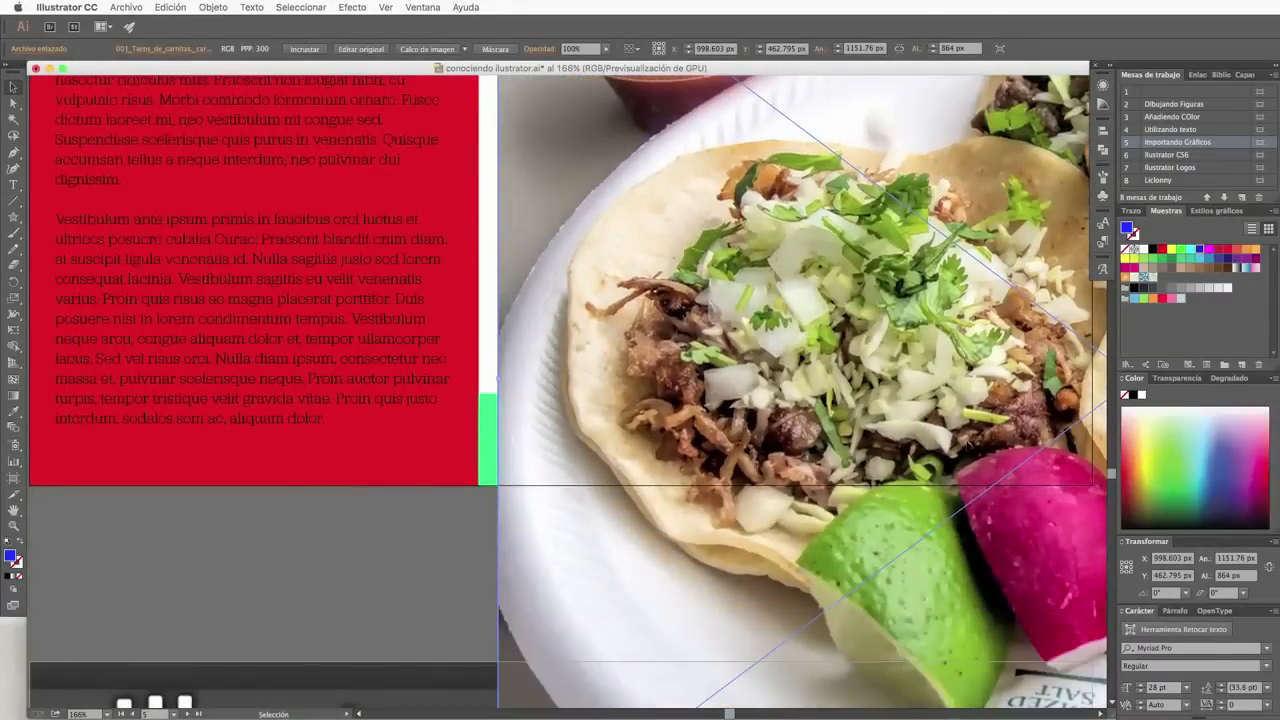
{"action": "scroll", "coordinate": [900, 440], "scroll_direction": "up", "scroll_amount": 7}
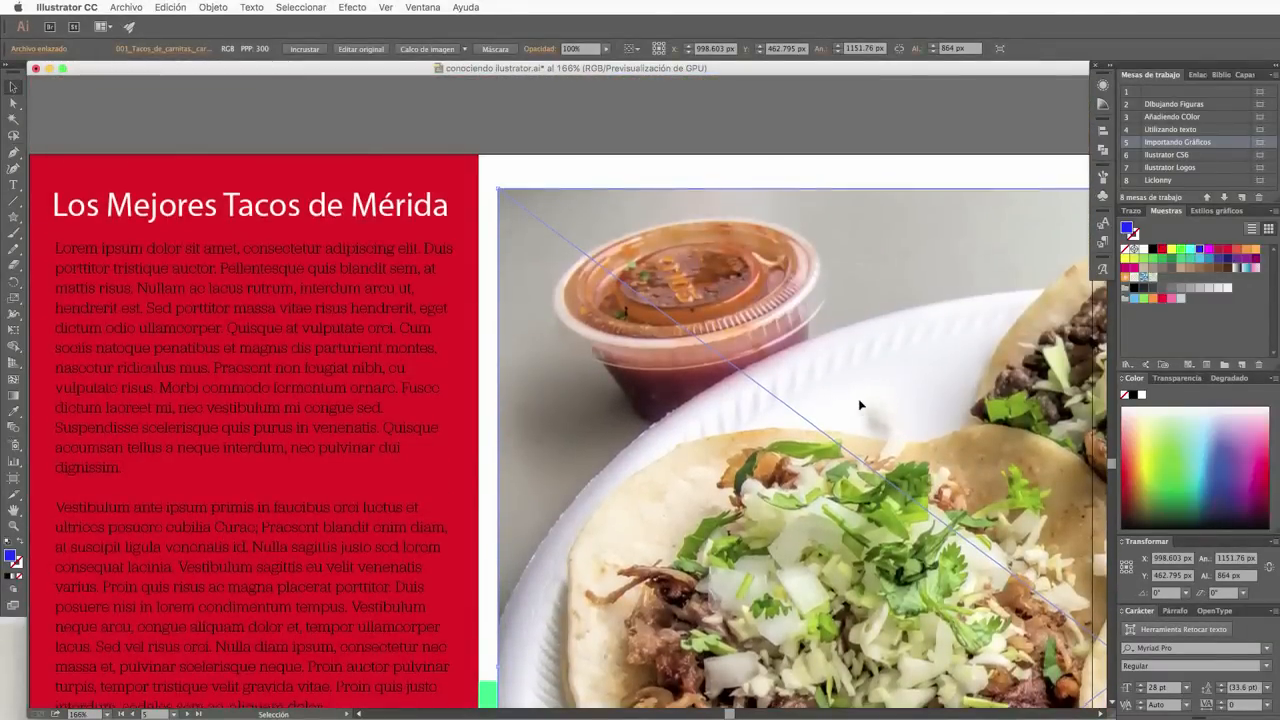
{"action": "scroll", "coordinate": [860, 409], "scroll_direction": "down", "scroll_amount": 3}
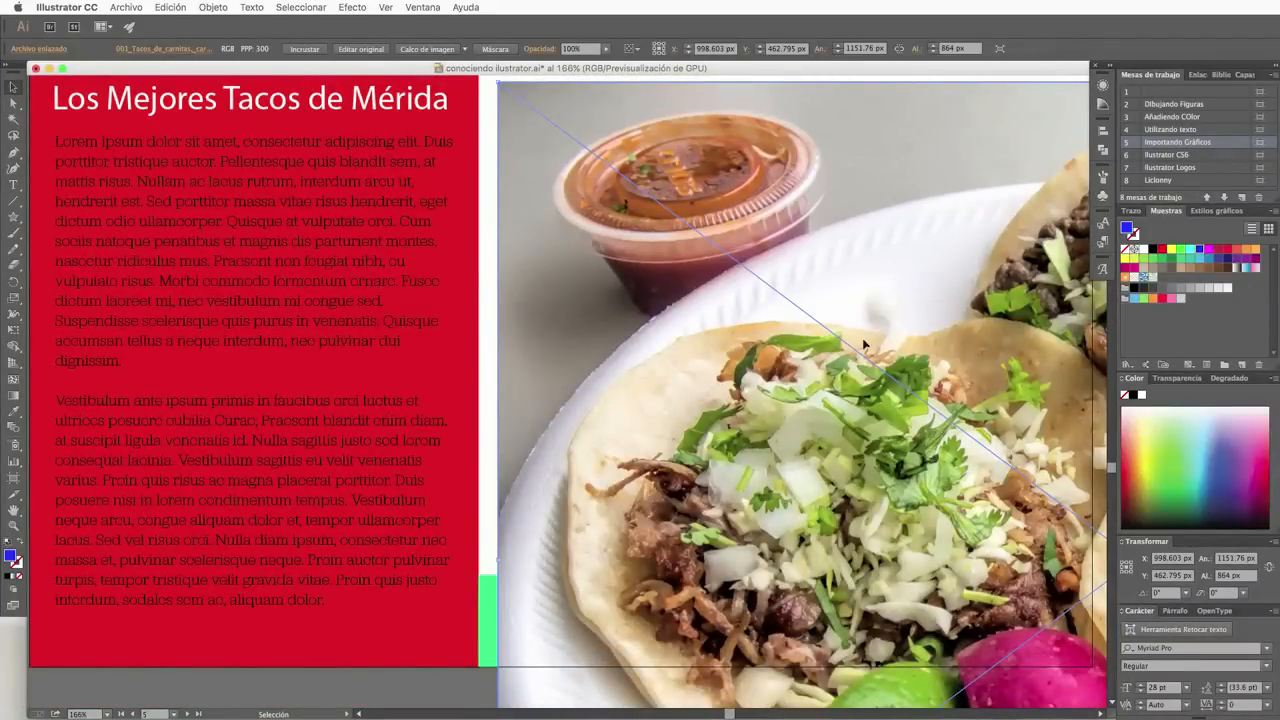
{"action": "scroll", "coordinate": [504, 219], "scroll_direction": "up", "scroll_amount": 1}
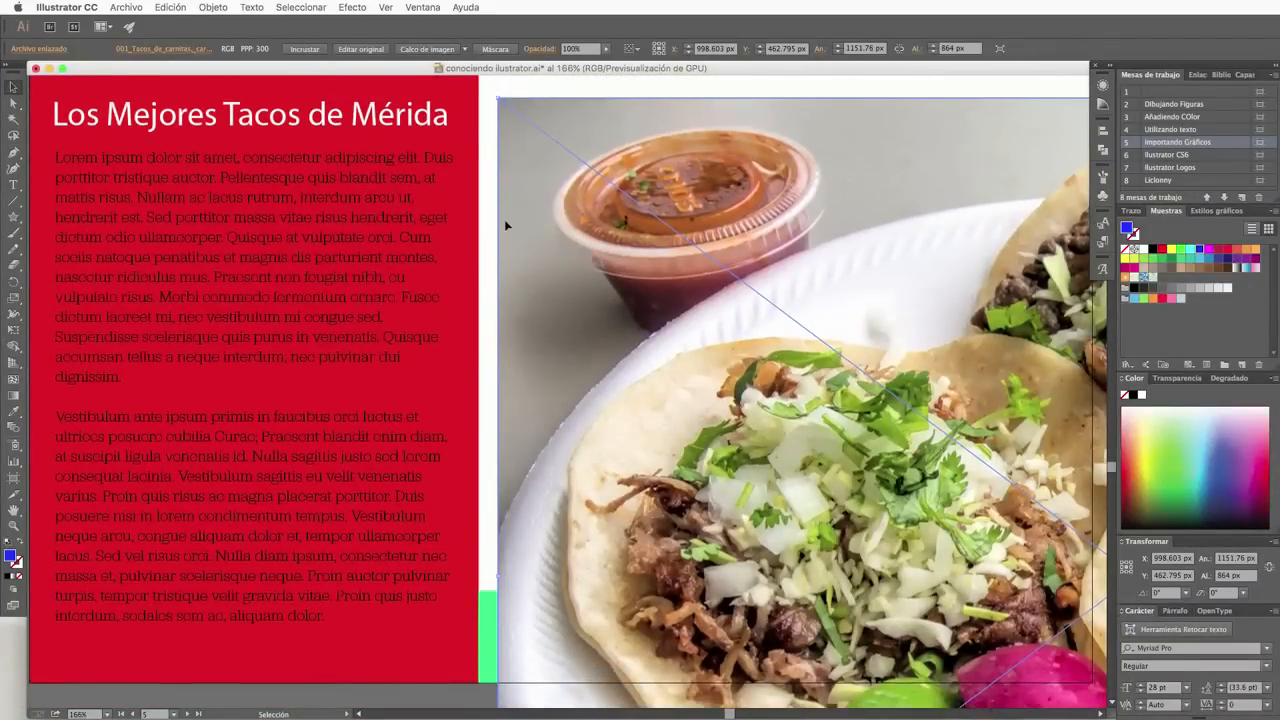
{"action": "scroll", "coordinate": [900, 354], "scroll_direction": "up", "scroll_amount": 2}
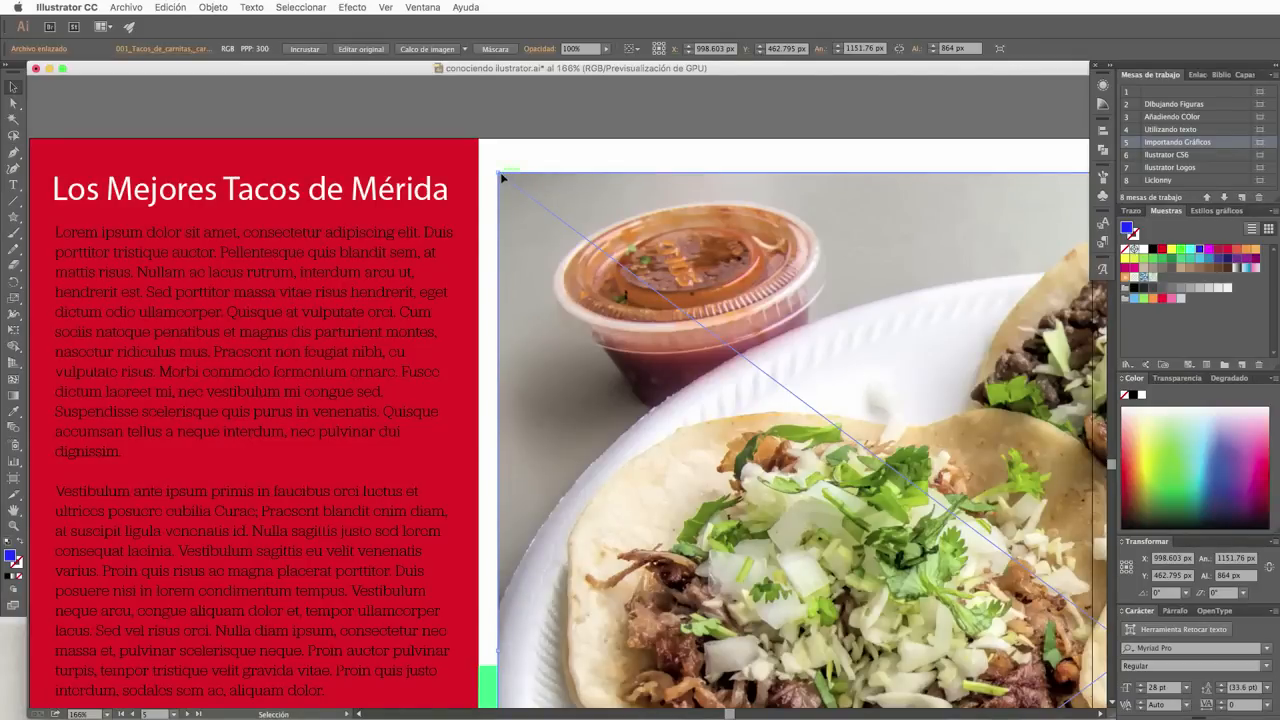
{"action": "mouse_move", "coordinate": [498, 174]}
{"action": "left_click_drag", "start_coordinate": [500, 175], "coordinate": [898, 506]}
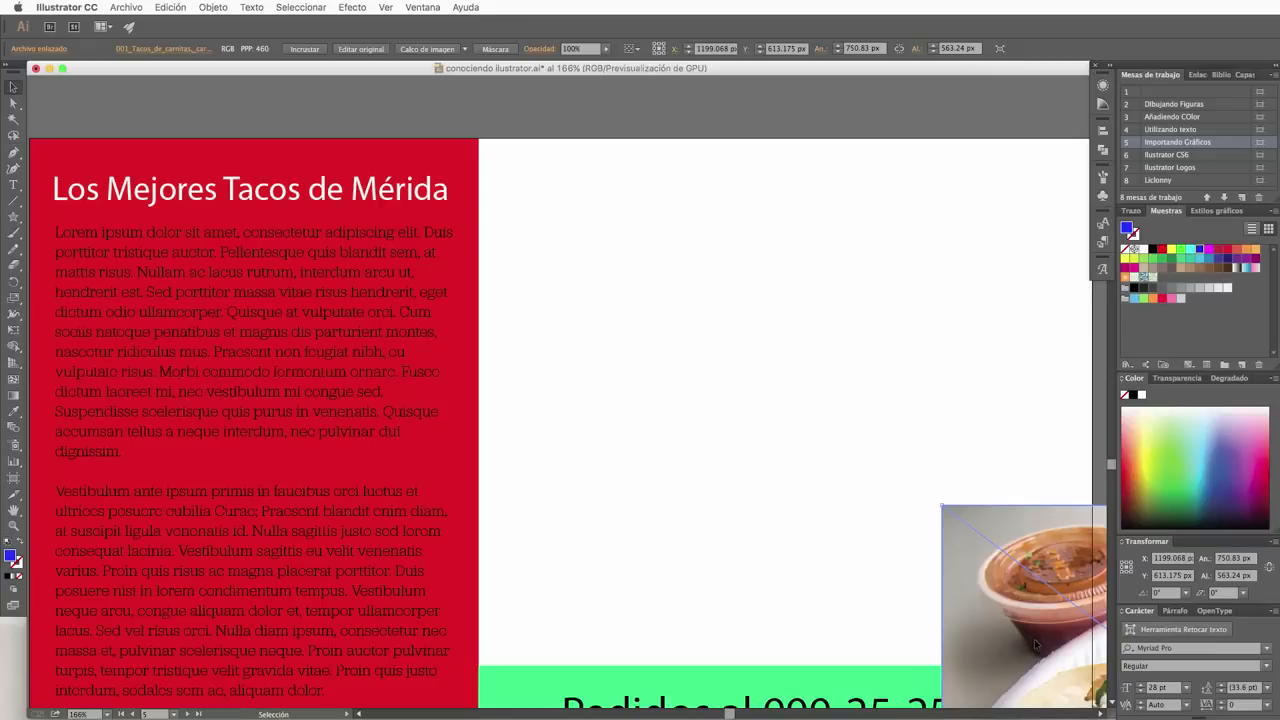
Step: Move the taco photo so its upper-left corner meets the upper-right corner of the red panel
{"action": "left_click_drag", "start_coordinate": [1030, 637], "coordinate": [570, 275]}
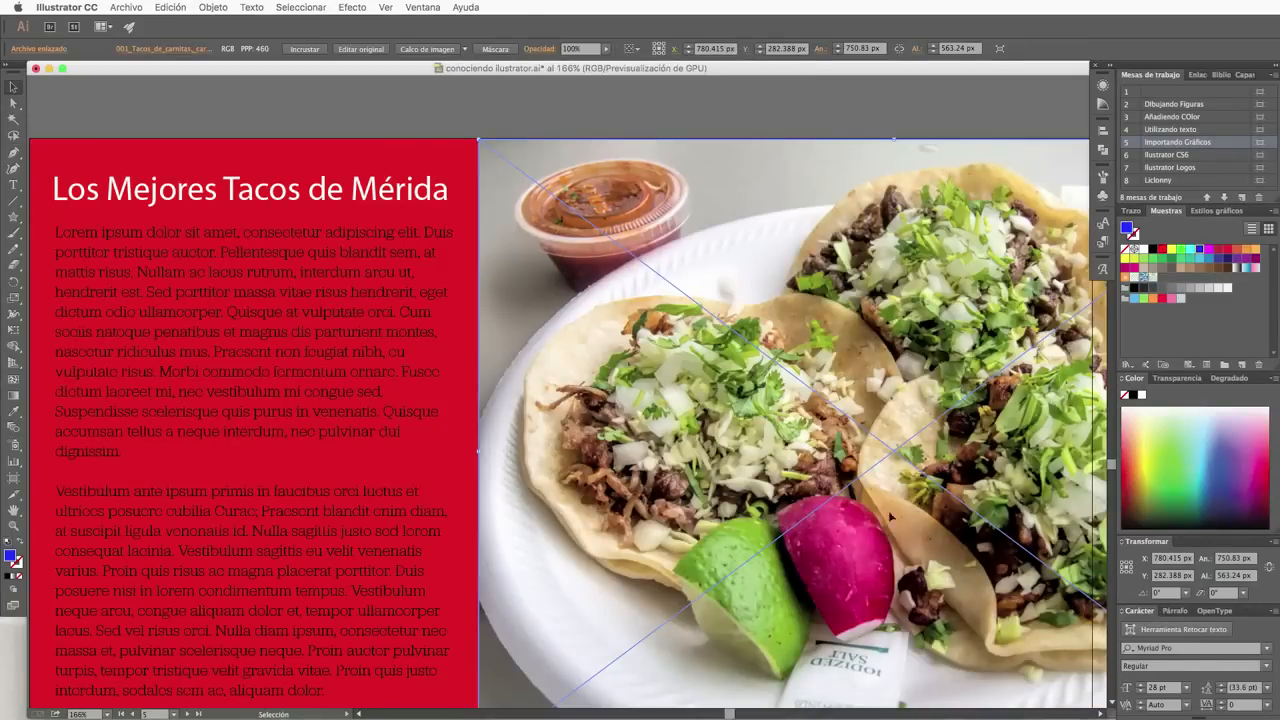
{"action": "key", "text": "space"}
{"action": "left_click_drag", "start_coordinate": [868, 449], "coordinate": [702, 406]}
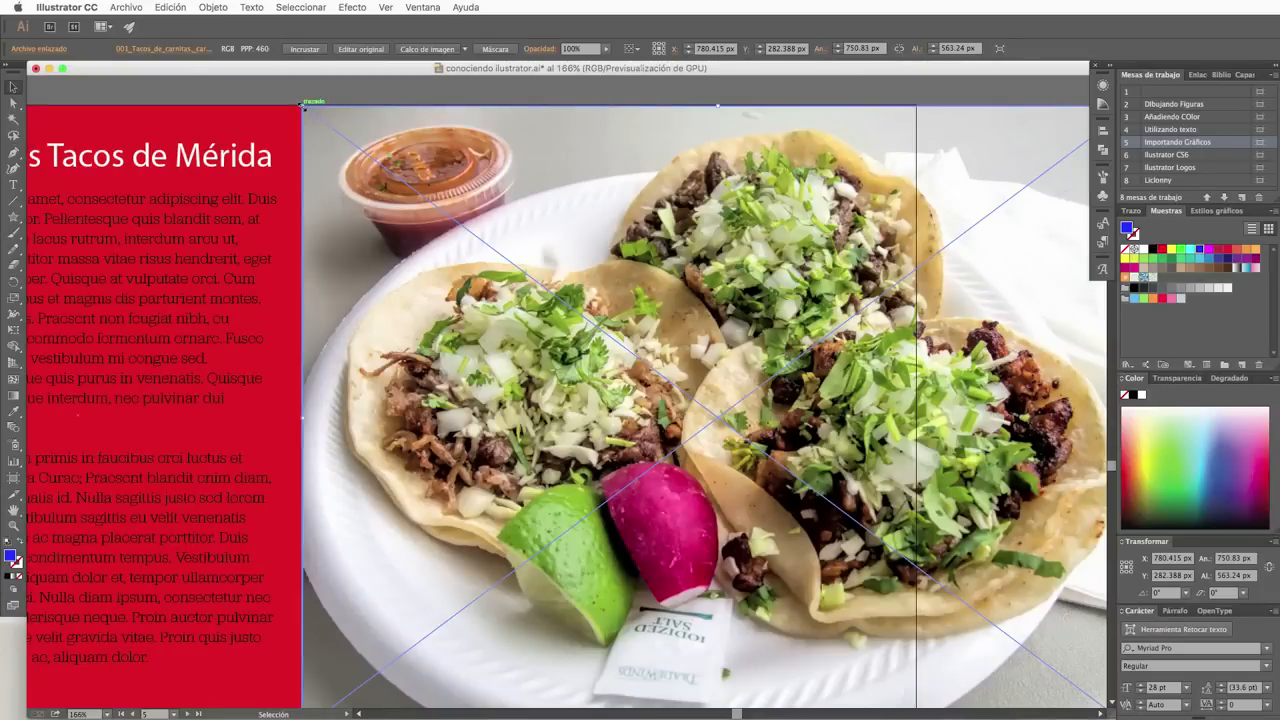
Step: Scale the taco photo proportionally to about 636 by 477 px, fitting it between the artboard's upper-right corner and the green band
{"action": "left_click_drag", "start_coordinate": [302, 105], "coordinate": [446, 198]}
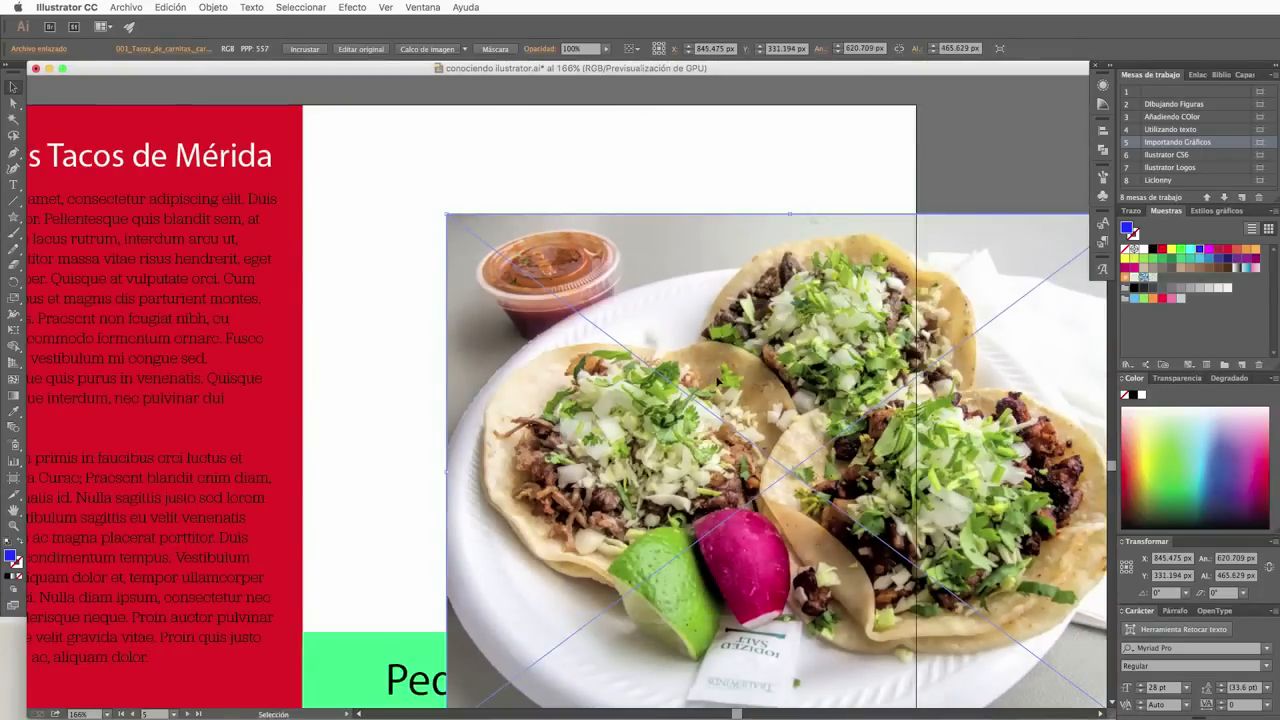
{"action": "left_click_drag", "start_coordinate": [713, 377], "coordinate": [501, 272]}
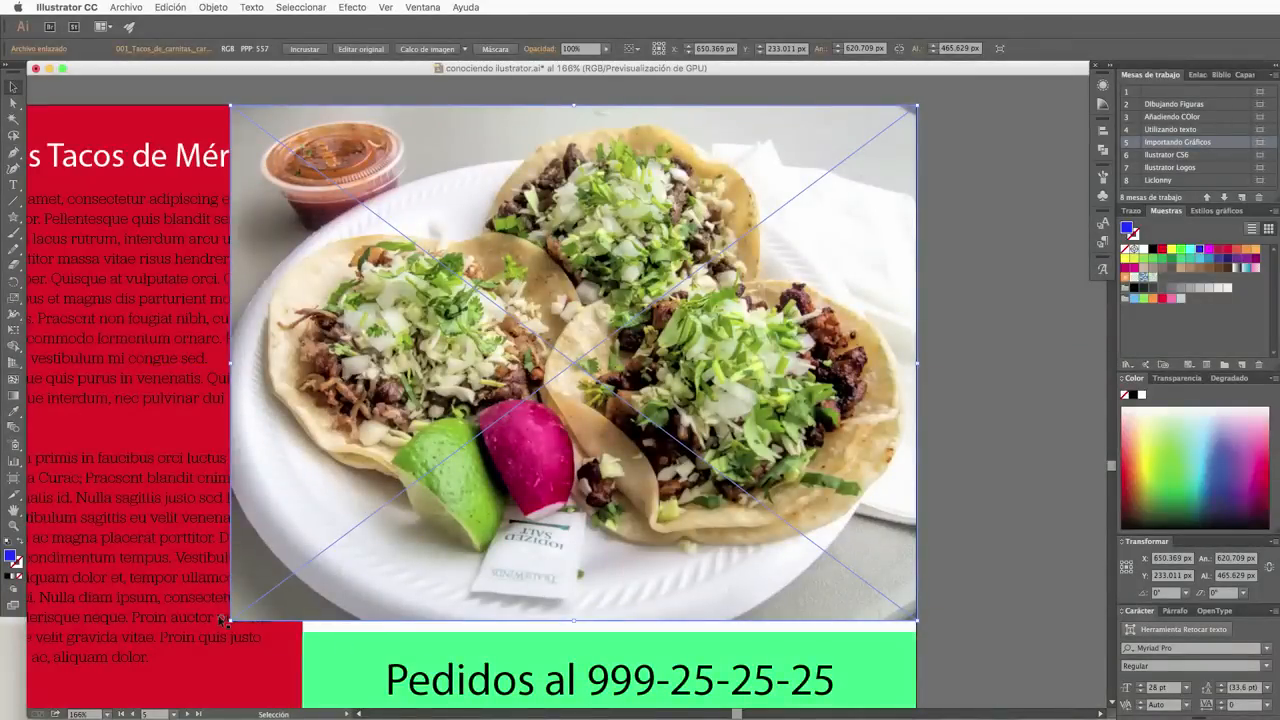
{"action": "left_click_drag", "start_coordinate": [231, 622], "coordinate": [213, 634]}
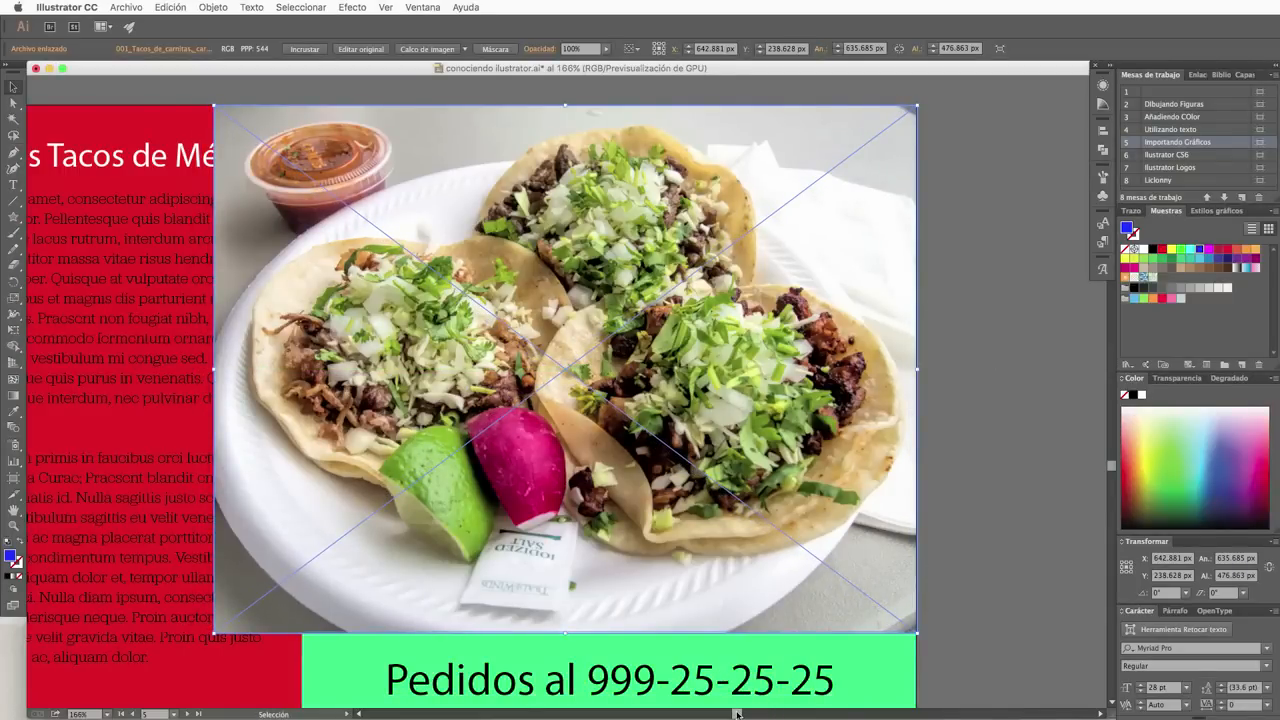
Step: Try to narrow the taco photo to about 556 px so its left edge meets the red panel, and undo that scaling
{"action": "left_click_drag", "start_coordinate": [737, 714], "coordinate": [723, 714]}
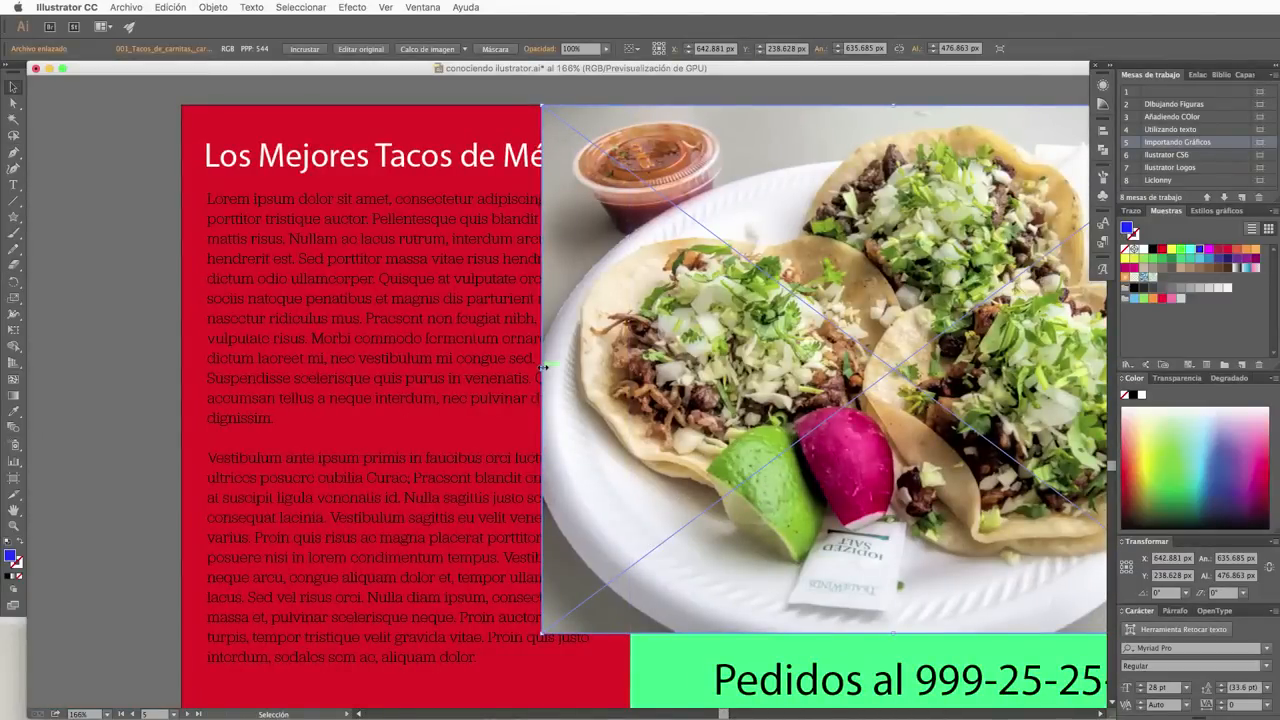
{"action": "left_click_drag", "start_coordinate": [543, 368], "coordinate": [631, 379]}
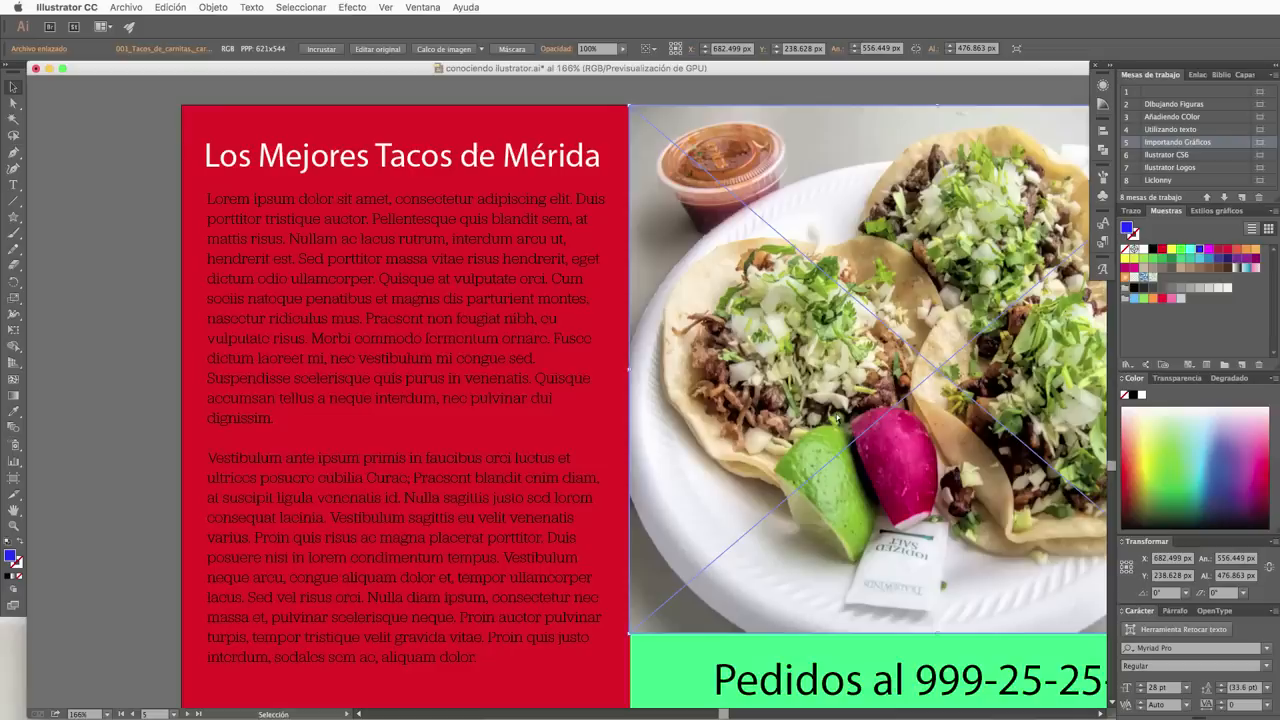
{"action": "key", "text": "ctrl+z"}
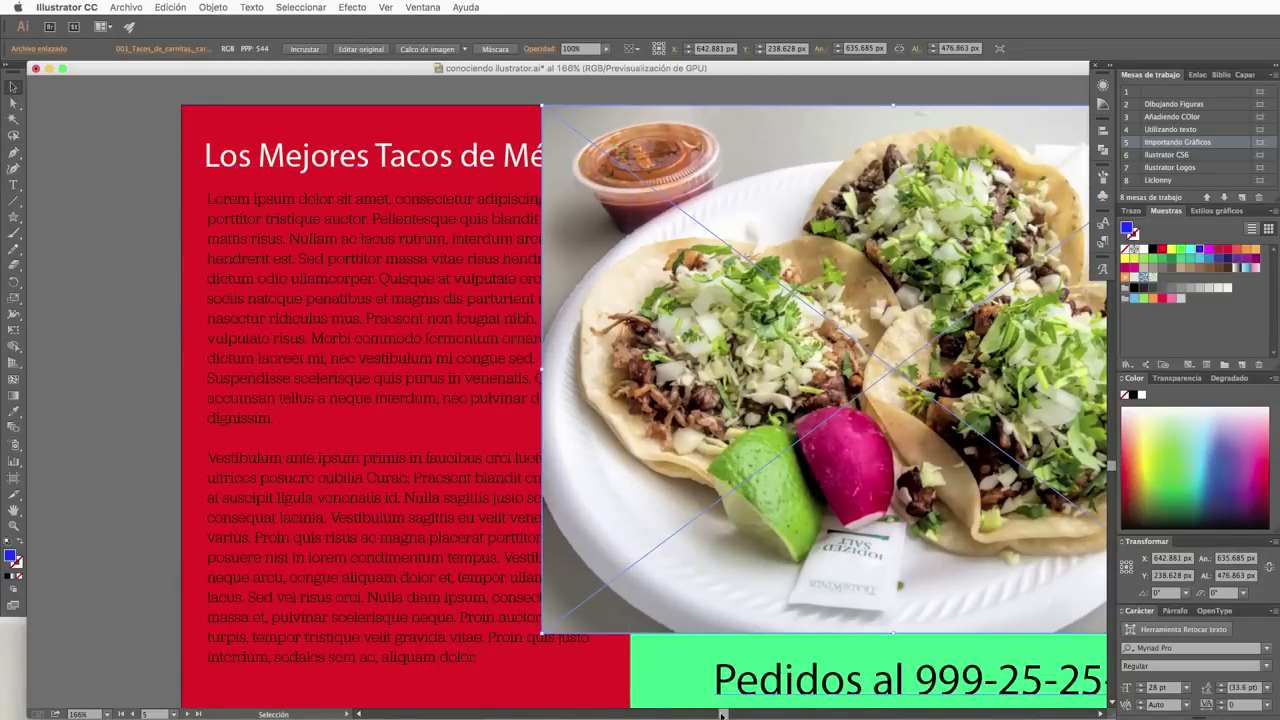
Step: Send the taco photo to the back so the red panel and its text cover the overlap, and clear the selection
{"action": "scroll", "coordinate": [722, 714], "scroll_direction": "right", "scroll_amount": 5}
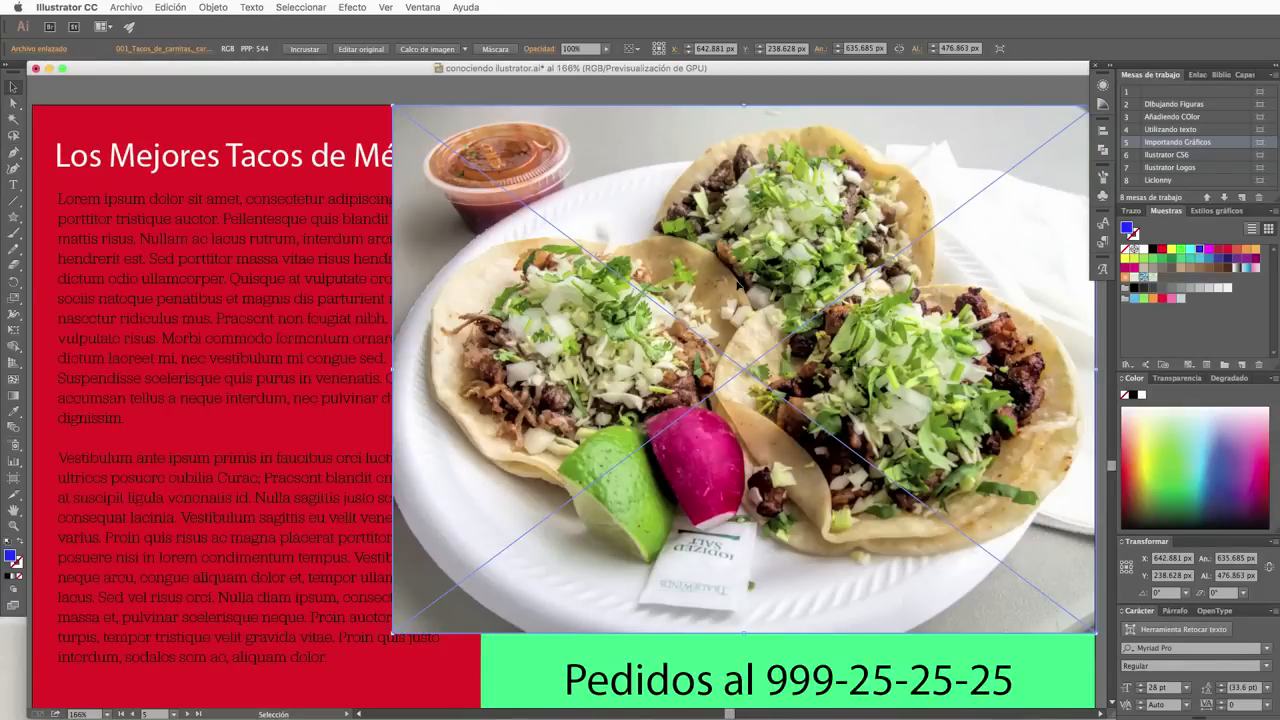
{"action": "right_click", "coordinate": [738, 285]}
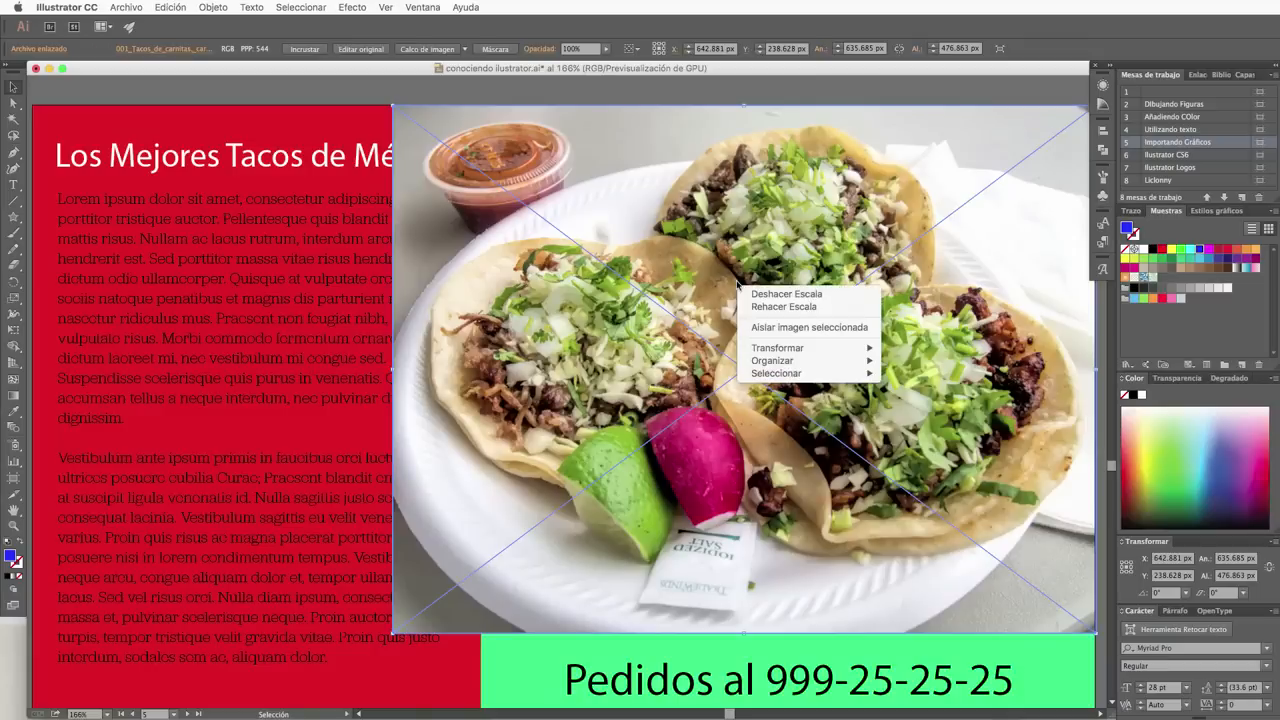
{"action": "mouse_move", "coordinate": [791, 366]}
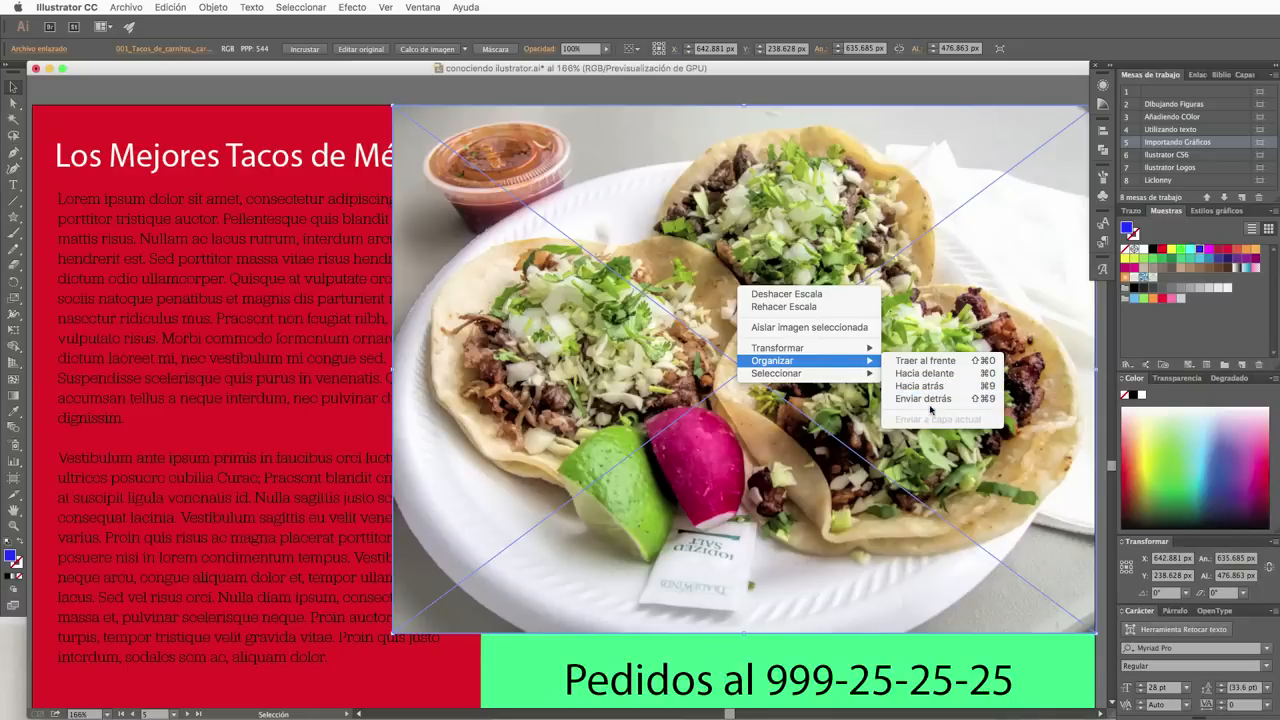
{"action": "left_click", "coordinate": [929, 399]}
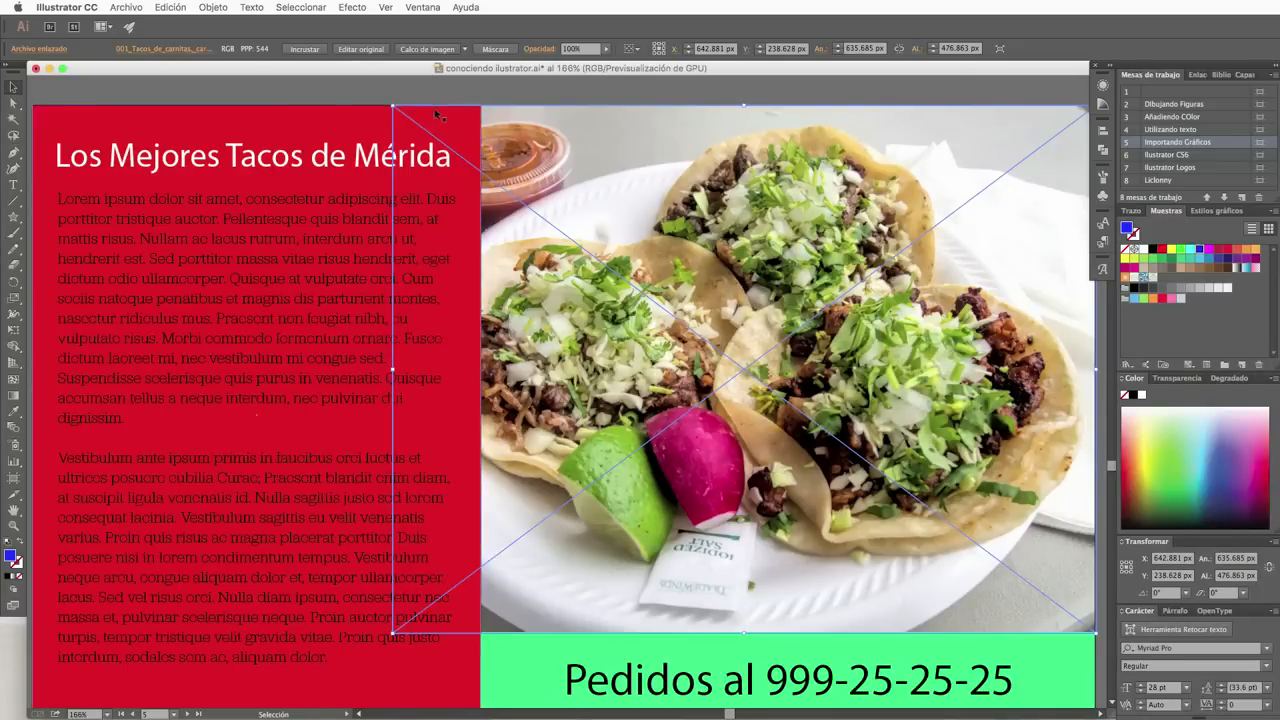
{"action": "left_click", "coordinate": [264, 130]}
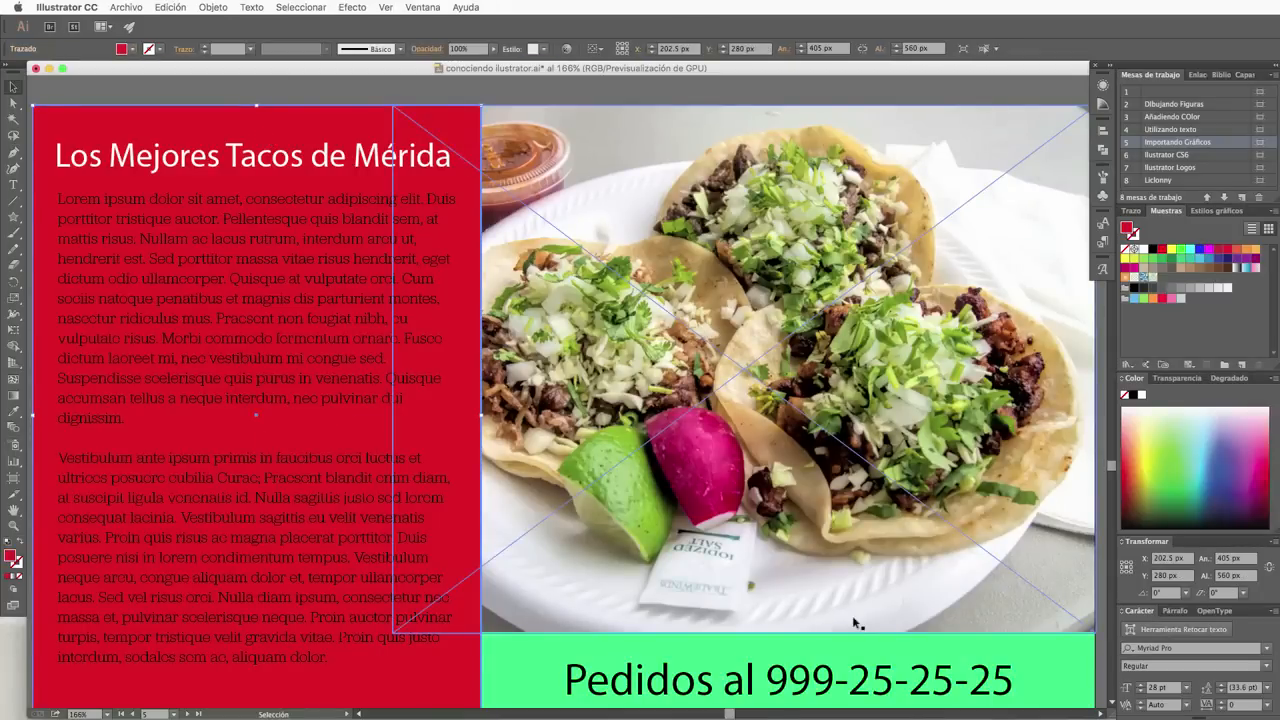
{"action": "left_click_drag", "start_coordinate": [729, 714], "coordinate": [732, 714]}
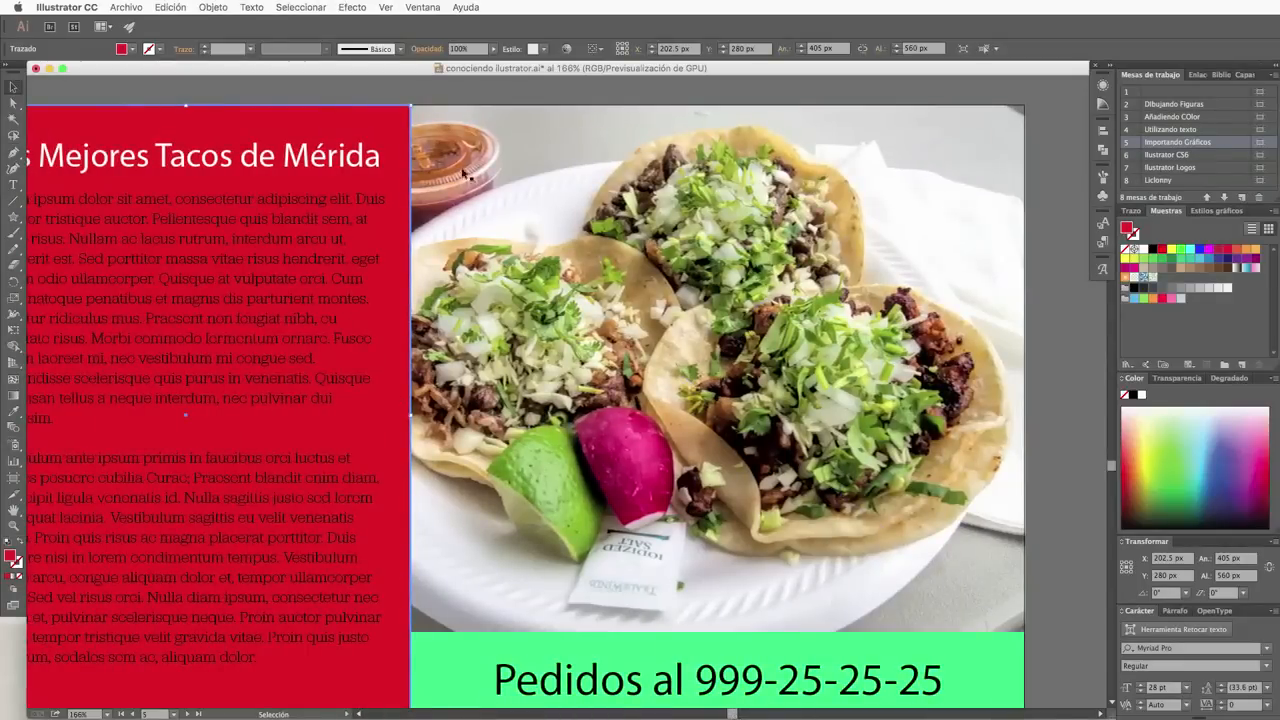
{"action": "left_click", "coordinate": [455, 100]}
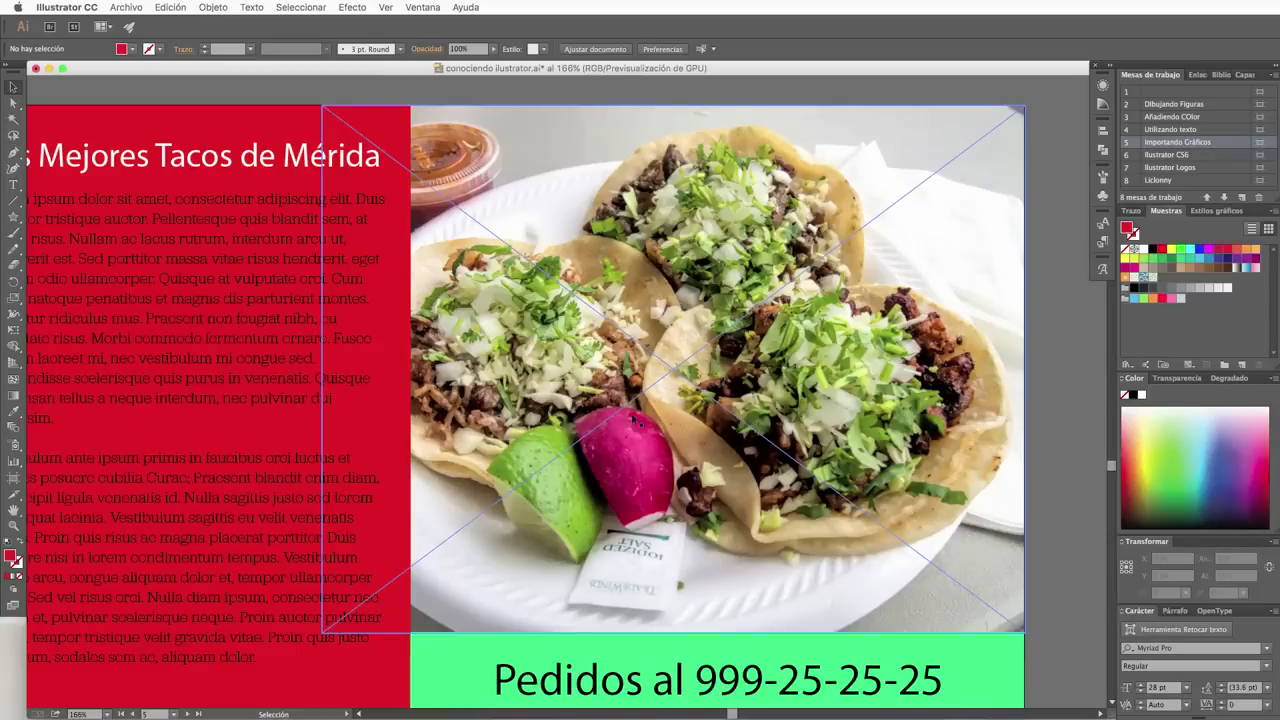
Step: Review the taco flyer and the Illustrator CS6, Logotipos and liclonny artboards below it
{"action": "mouse_move", "coordinate": [735, 714]}
{"action": "left_mouse_down"}
{"action": "mouse_move", "coordinate": [716, 714]}
{"action": "mouse_move", "coordinate": [731, 714]}
{"action": "left_mouse_up"}
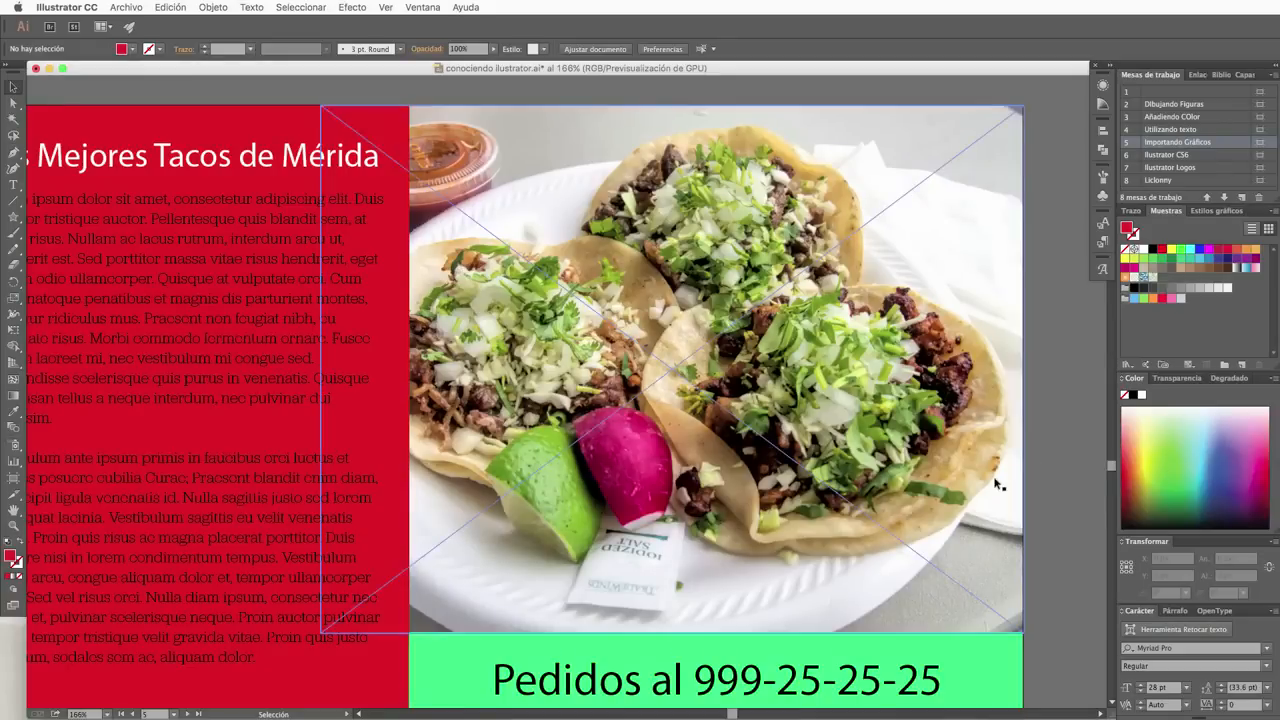
{"action": "scroll", "coordinate": [1044, 542], "scroll_direction": "down", "scroll_amount": 1}
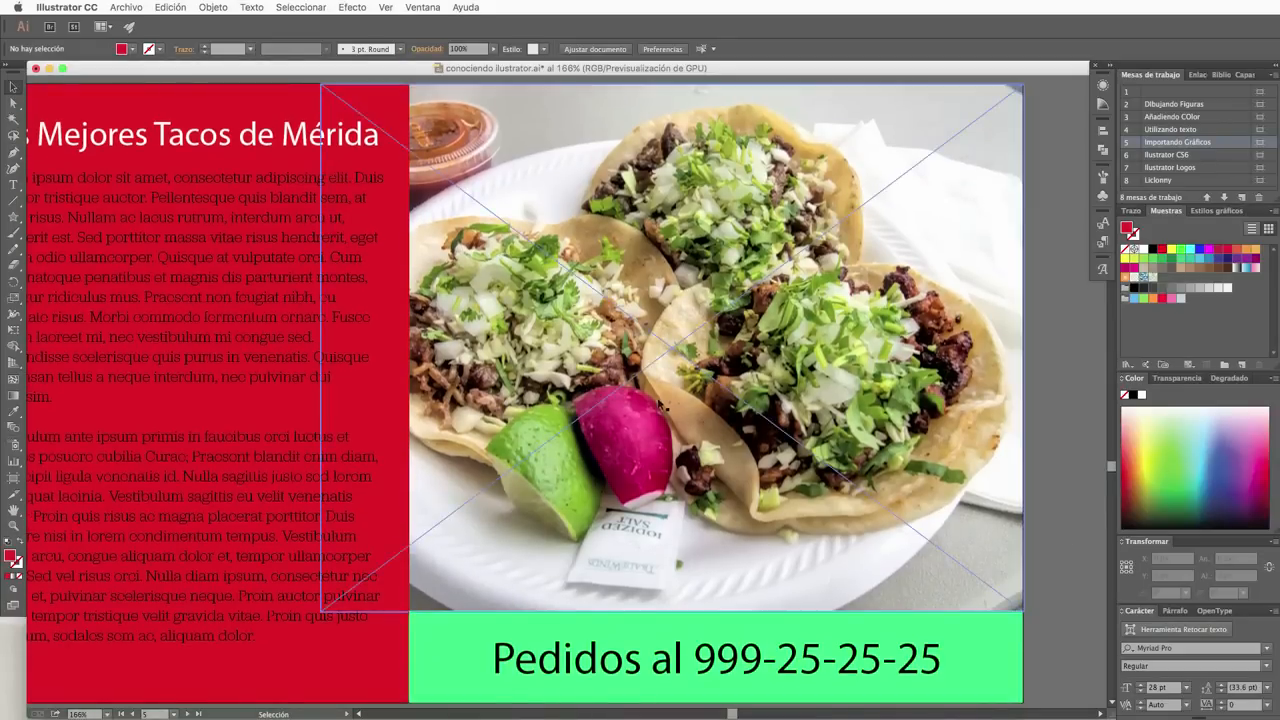
{"action": "left_click_drag", "start_coordinate": [403, 388], "coordinate": [487, 392]}
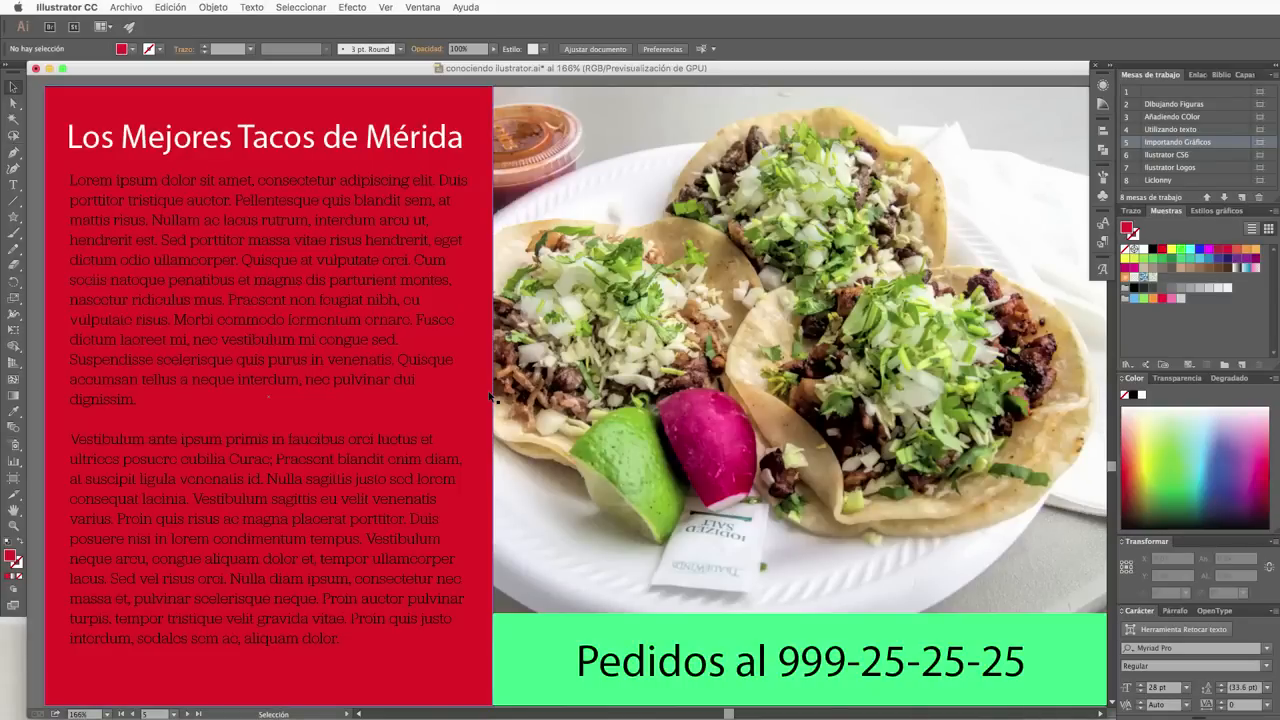
{"action": "scroll", "coordinate": [490, 397], "scroll_direction": "down", "scroll_amount": 10}
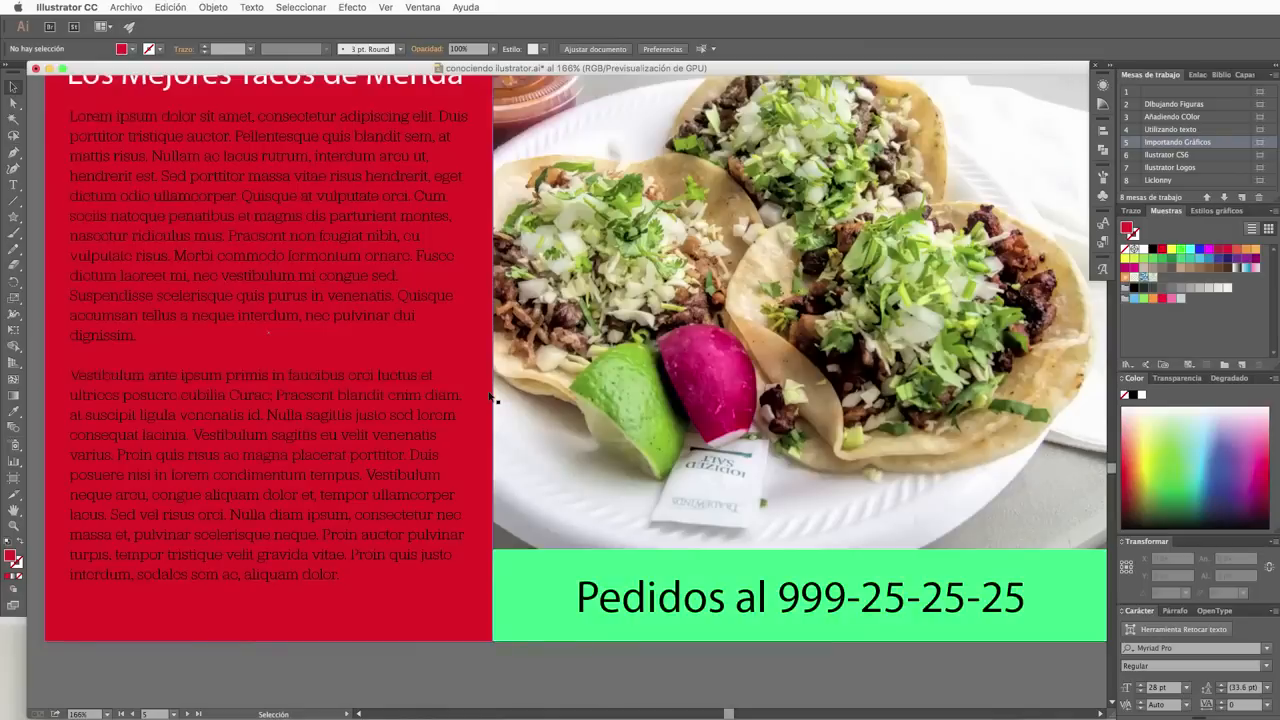
{"action": "scroll", "coordinate": [490, 397], "scroll_direction": "down", "scroll_amount": 9}
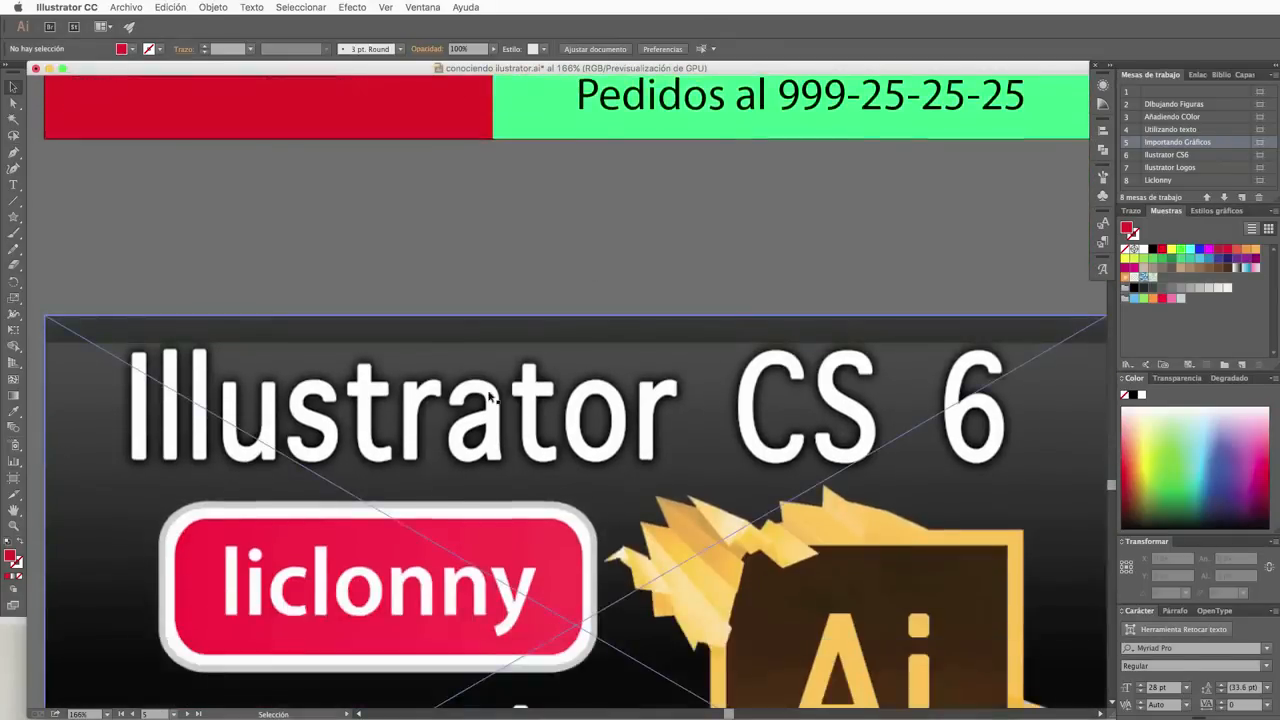
{"action": "scroll", "coordinate": [490, 397], "scroll_direction": "down", "scroll_amount": 1}
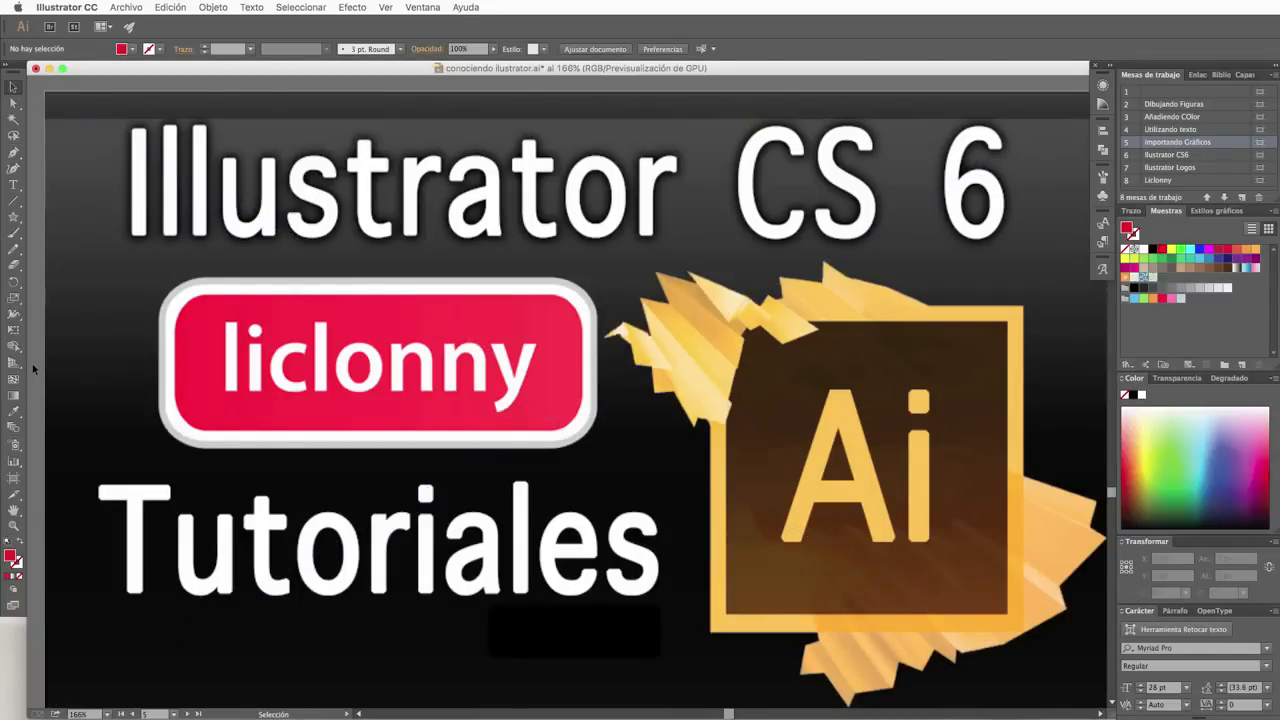
{"action": "scroll", "coordinate": [32, 368], "scroll_direction": "down", "scroll_amount": 5}
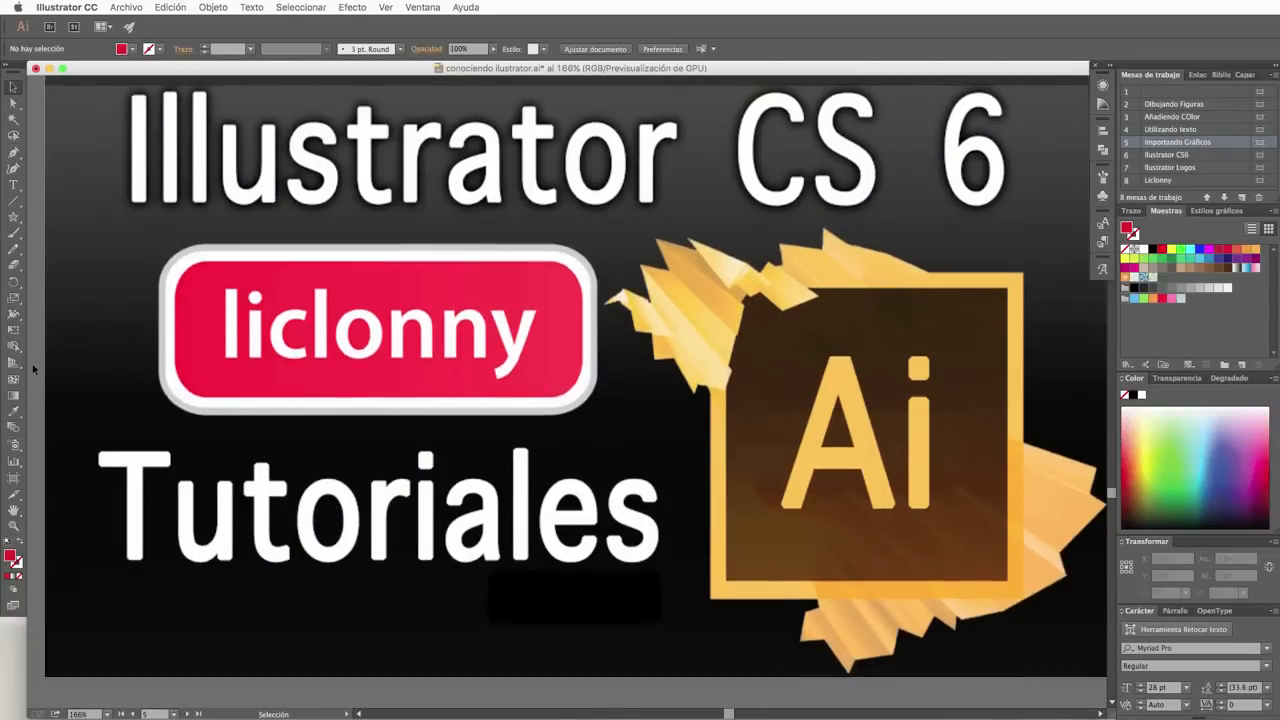
{"action": "scroll", "coordinate": [33, 369], "scroll_direction": "down", "scroll_amount": 10}
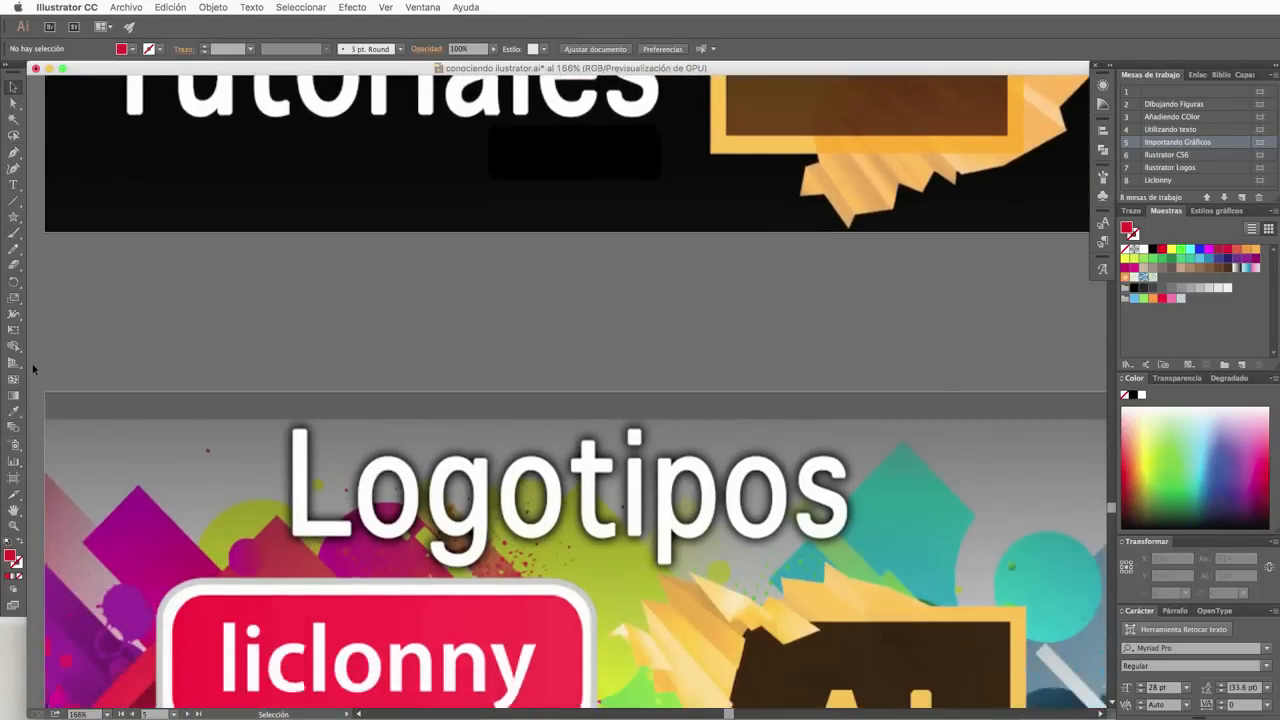
{"action": "scroll", "coordinate": [33, 369], "scroll_direction": "down", "scroll_amount": 3}
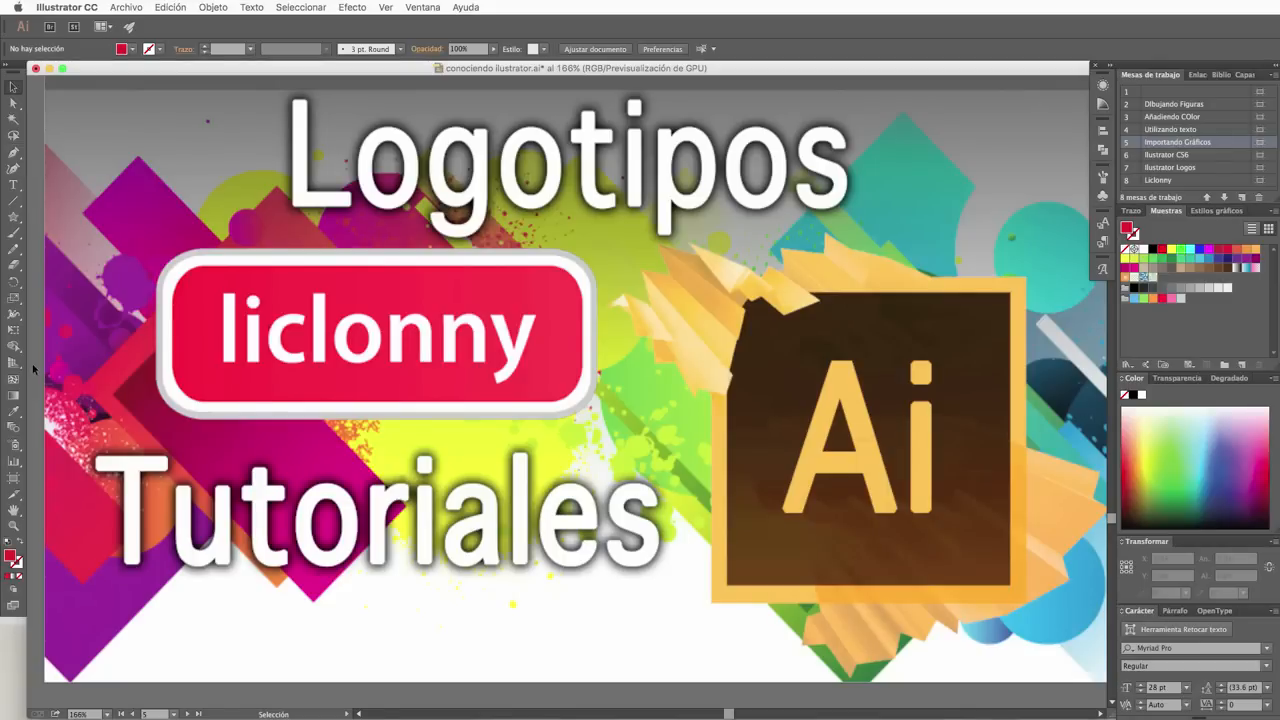
{"action": "scroll", "coordinate": [33, 369], "scroll_direction": "down", "scroll_amount": 10}
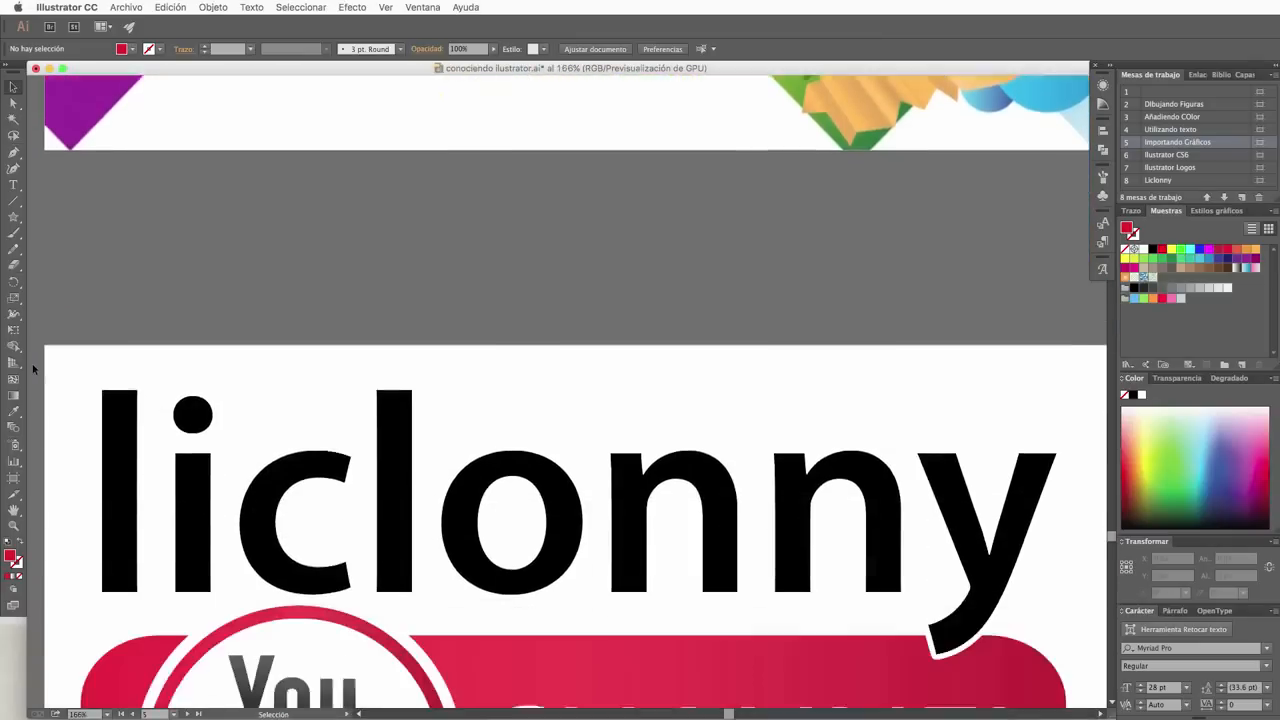
{"action": "scroll", "coordinate": [33, 369], "scroll_direction": "down", "scroll_amount": 5}
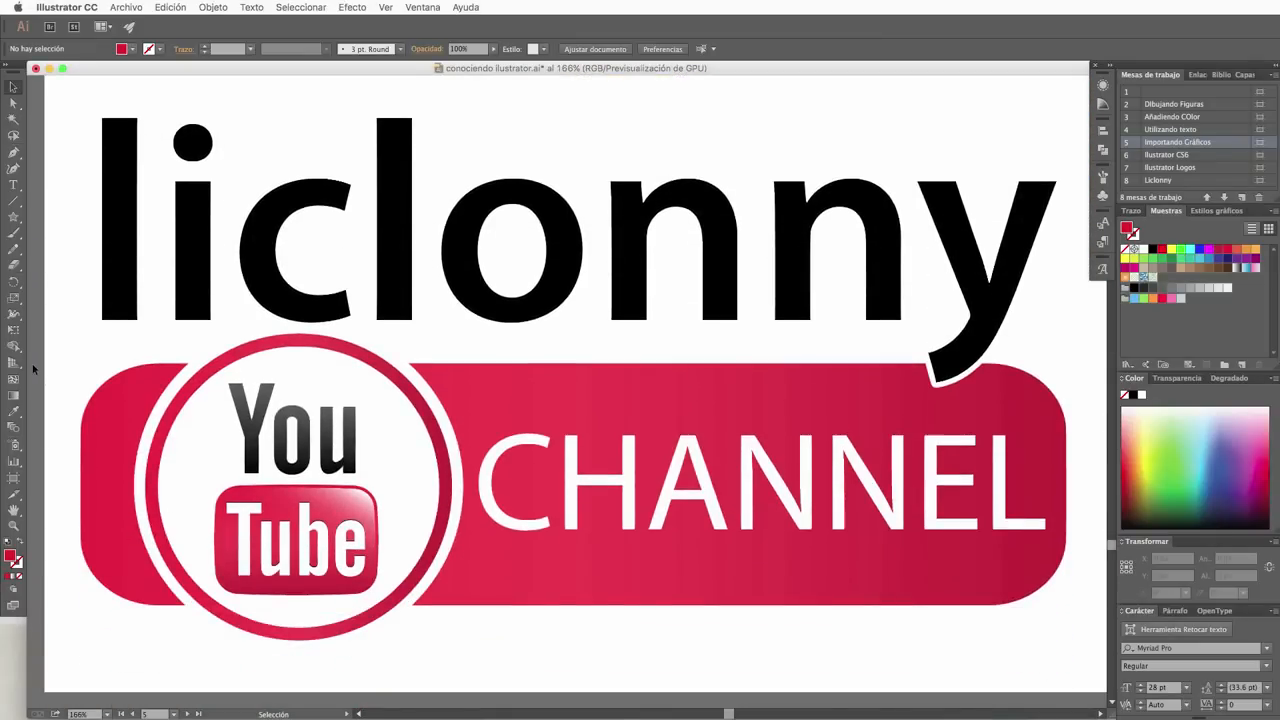